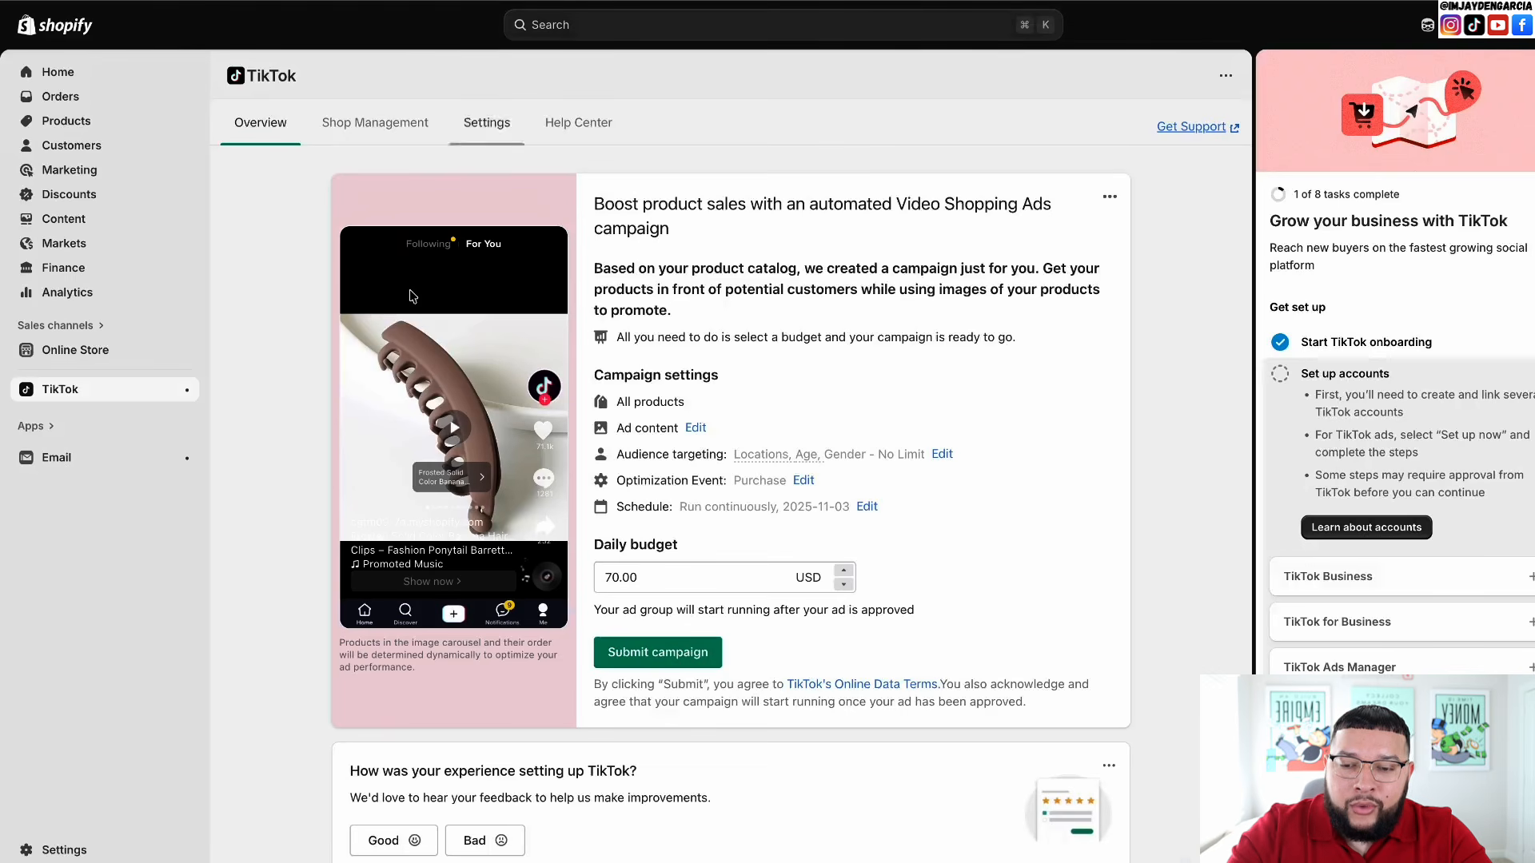
- Skim the TikTok channel Overview page, then go to its Settings tab
scroll(454, 501, down, 5)
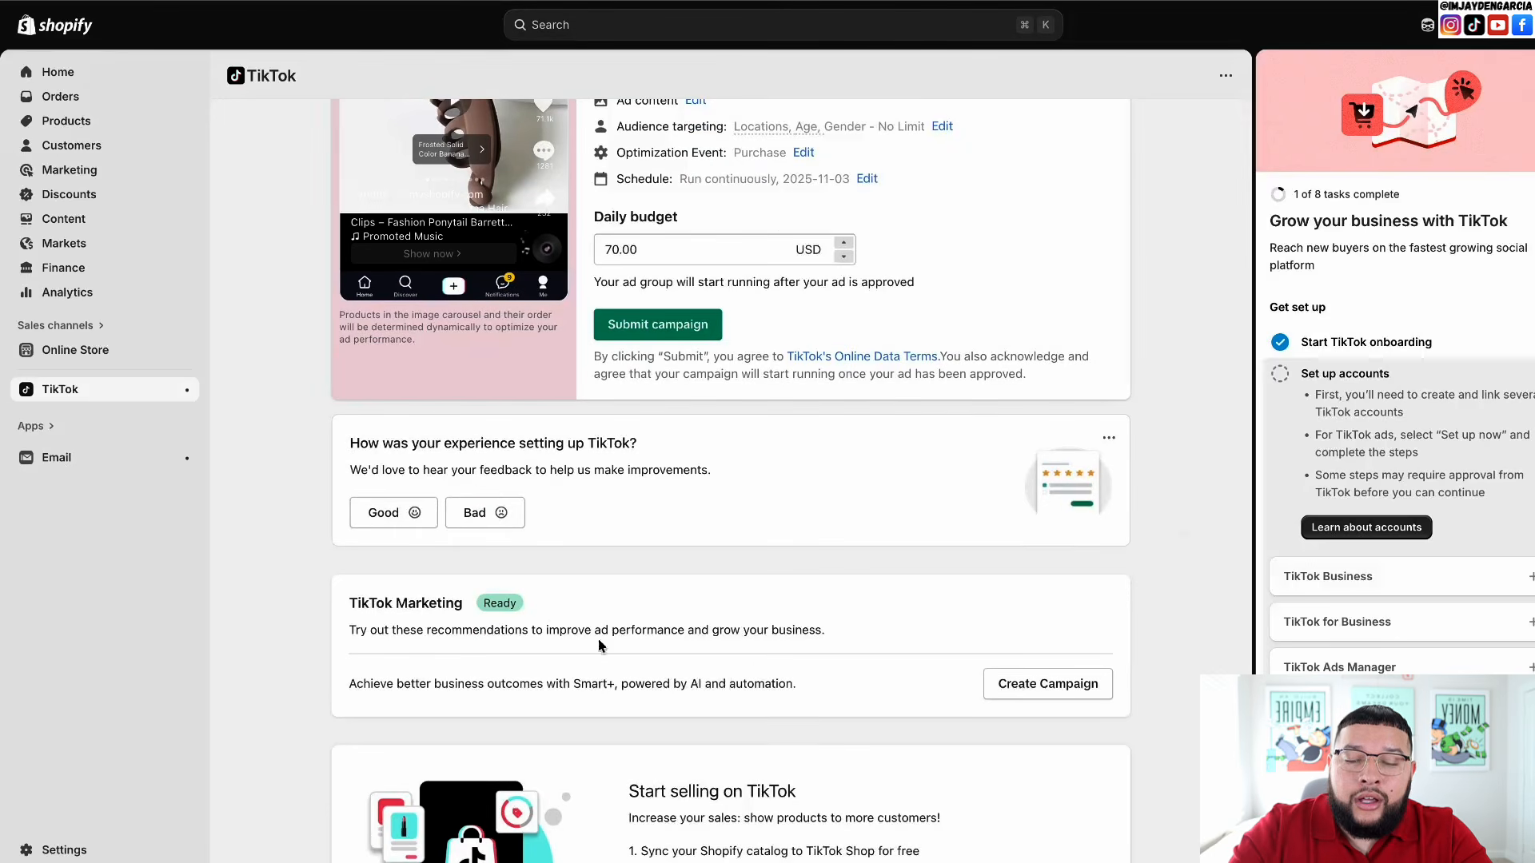
scroll(600, 646, up, 5)
click(494, 124)
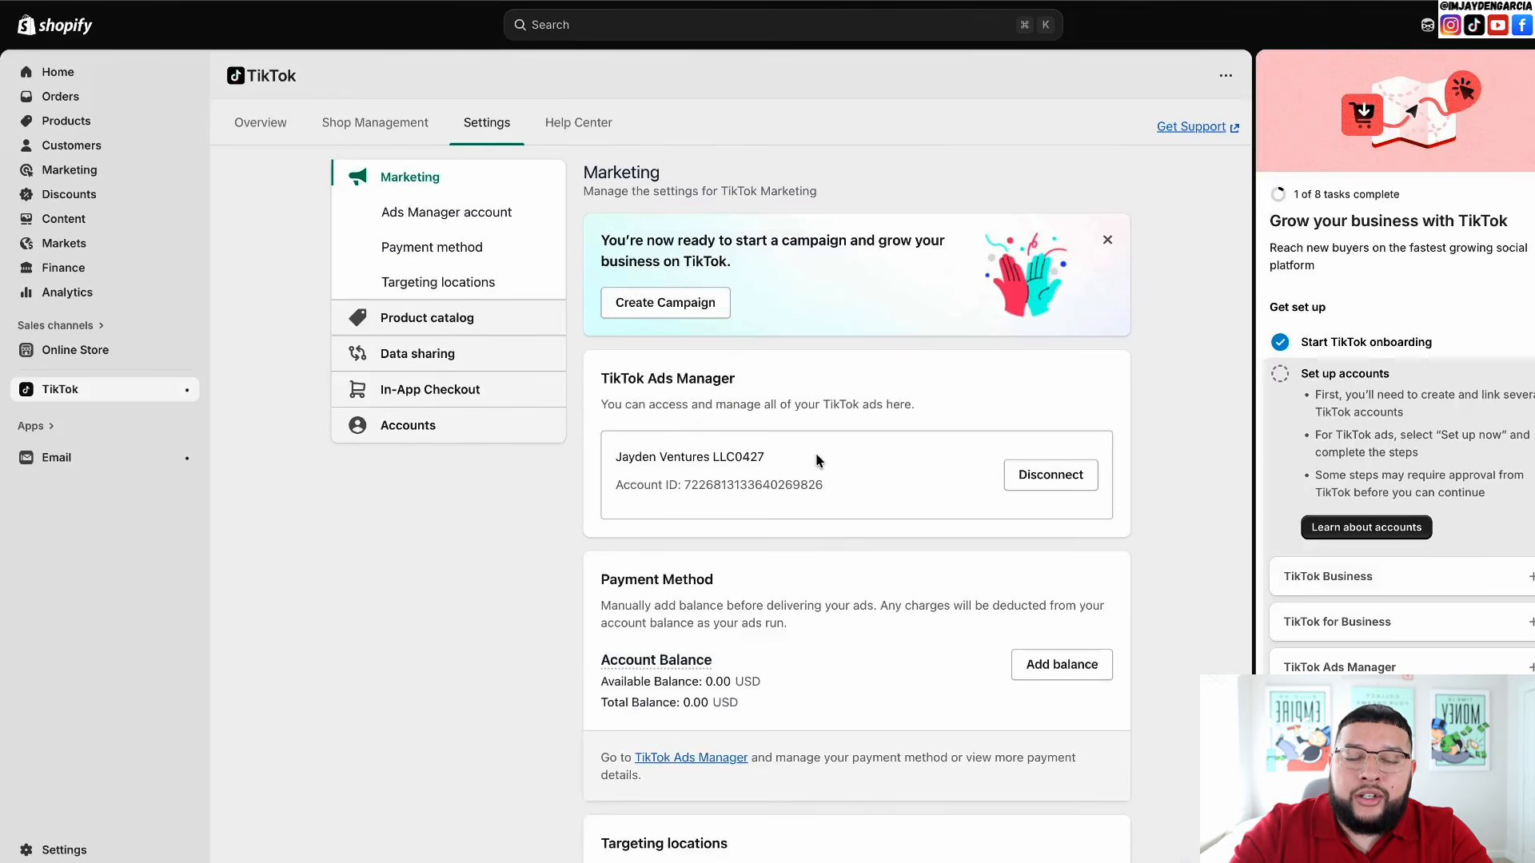
- Scroll down through the TikTok Marketing and Data sharing settings
scroll(819, 461, down, 3)
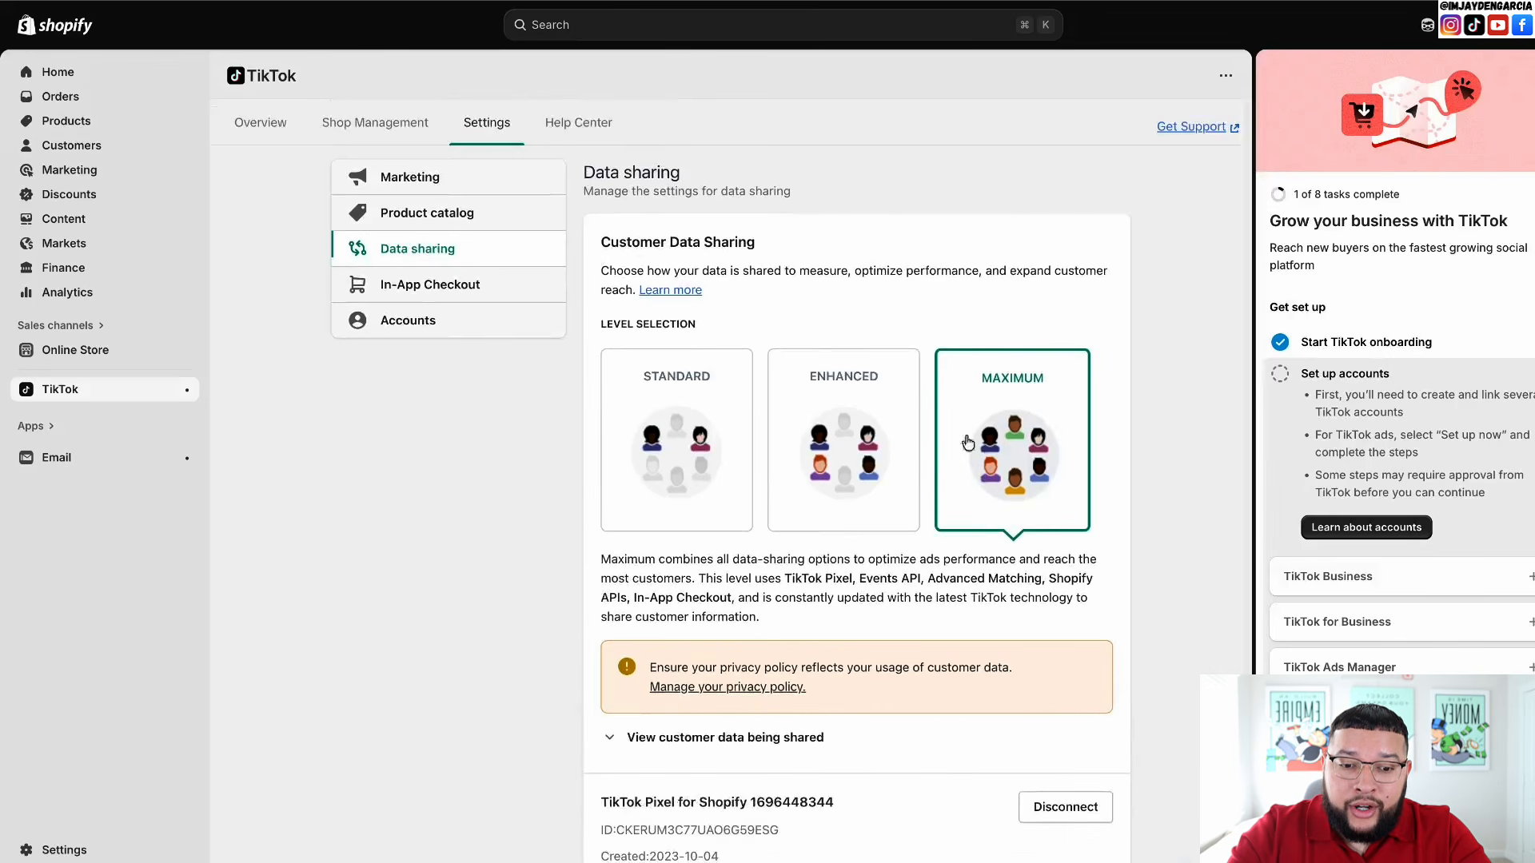
scroll(989, 451, down, 3)
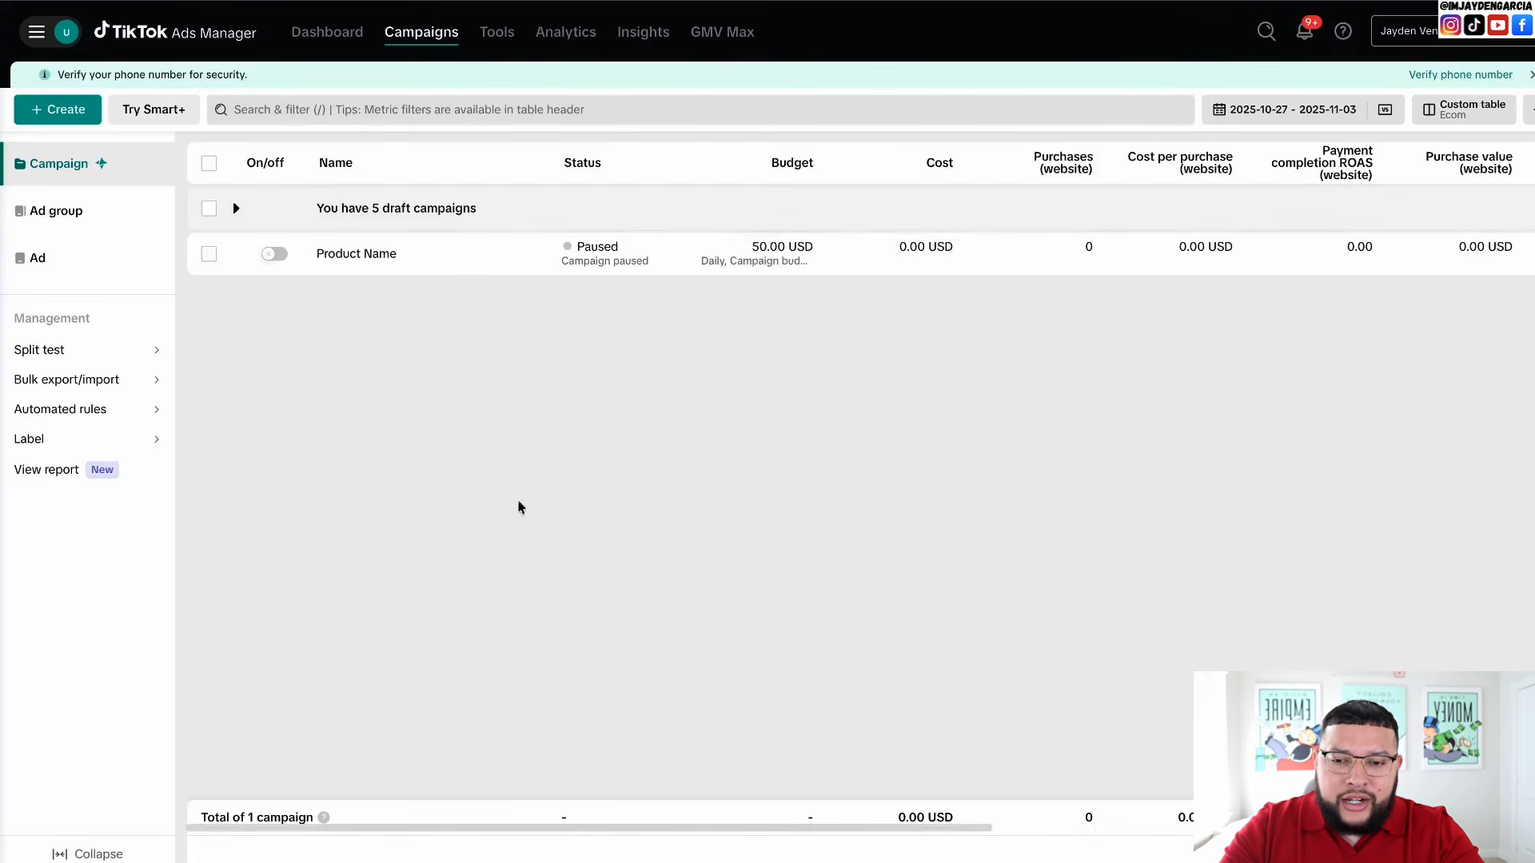
click(1476, 114)
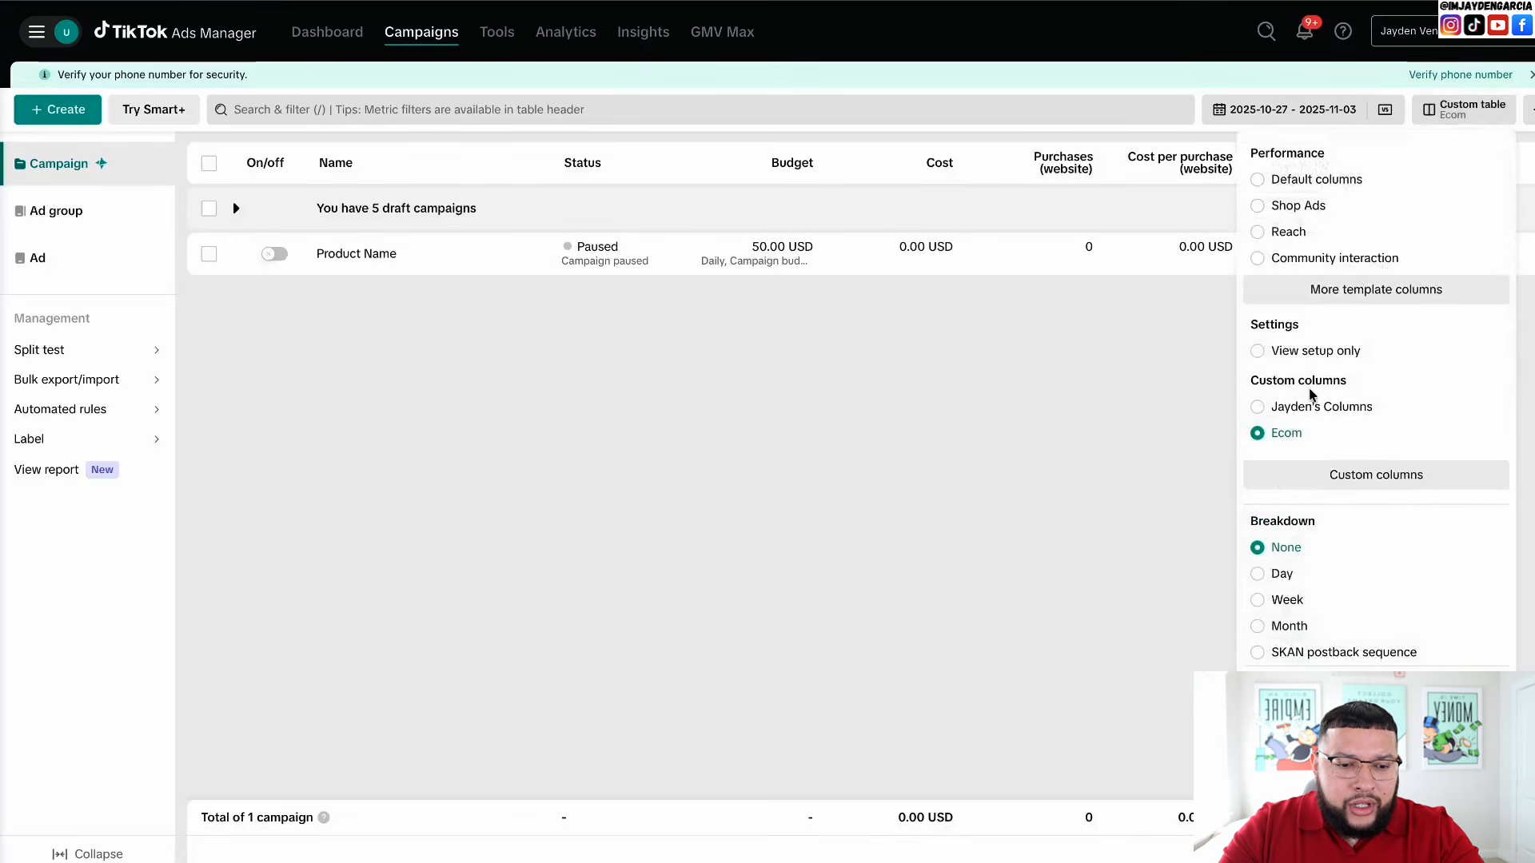
click(1341, 475)
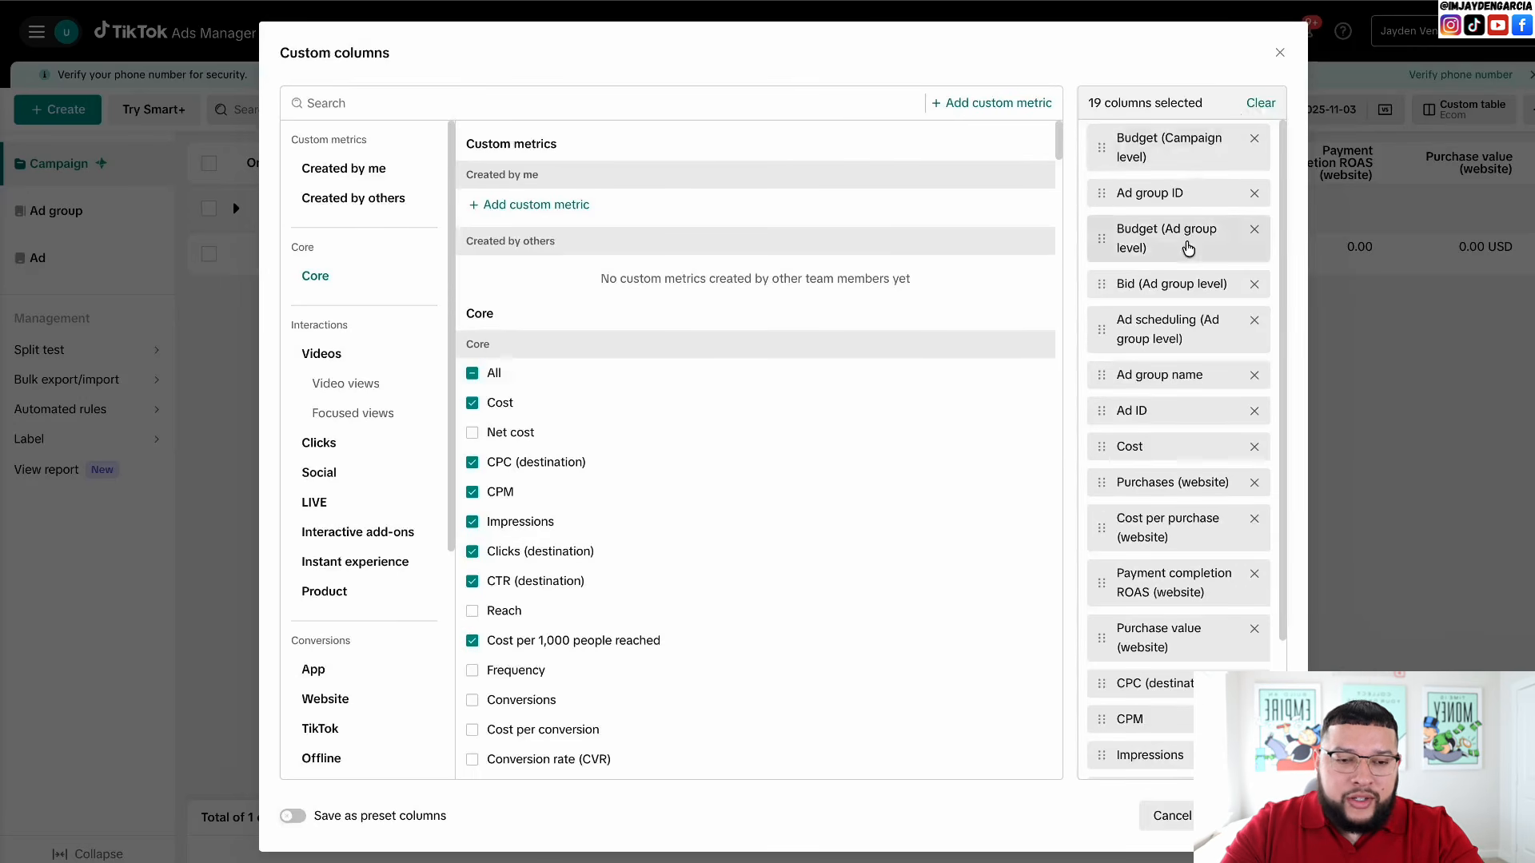
scroll(1188, 249, down, 2)
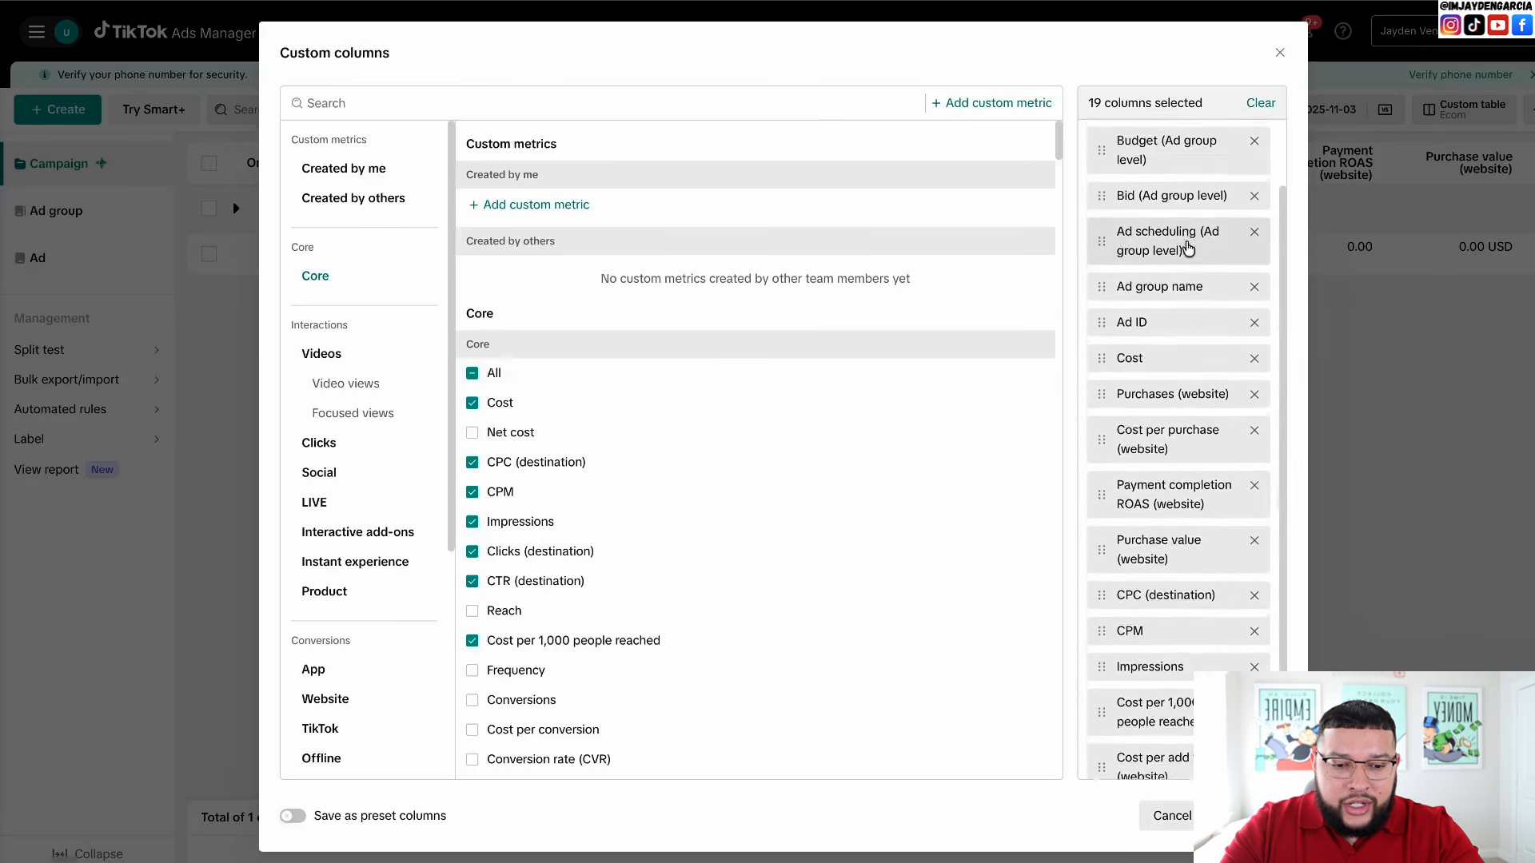
scroll(1188, 248, down, 2)
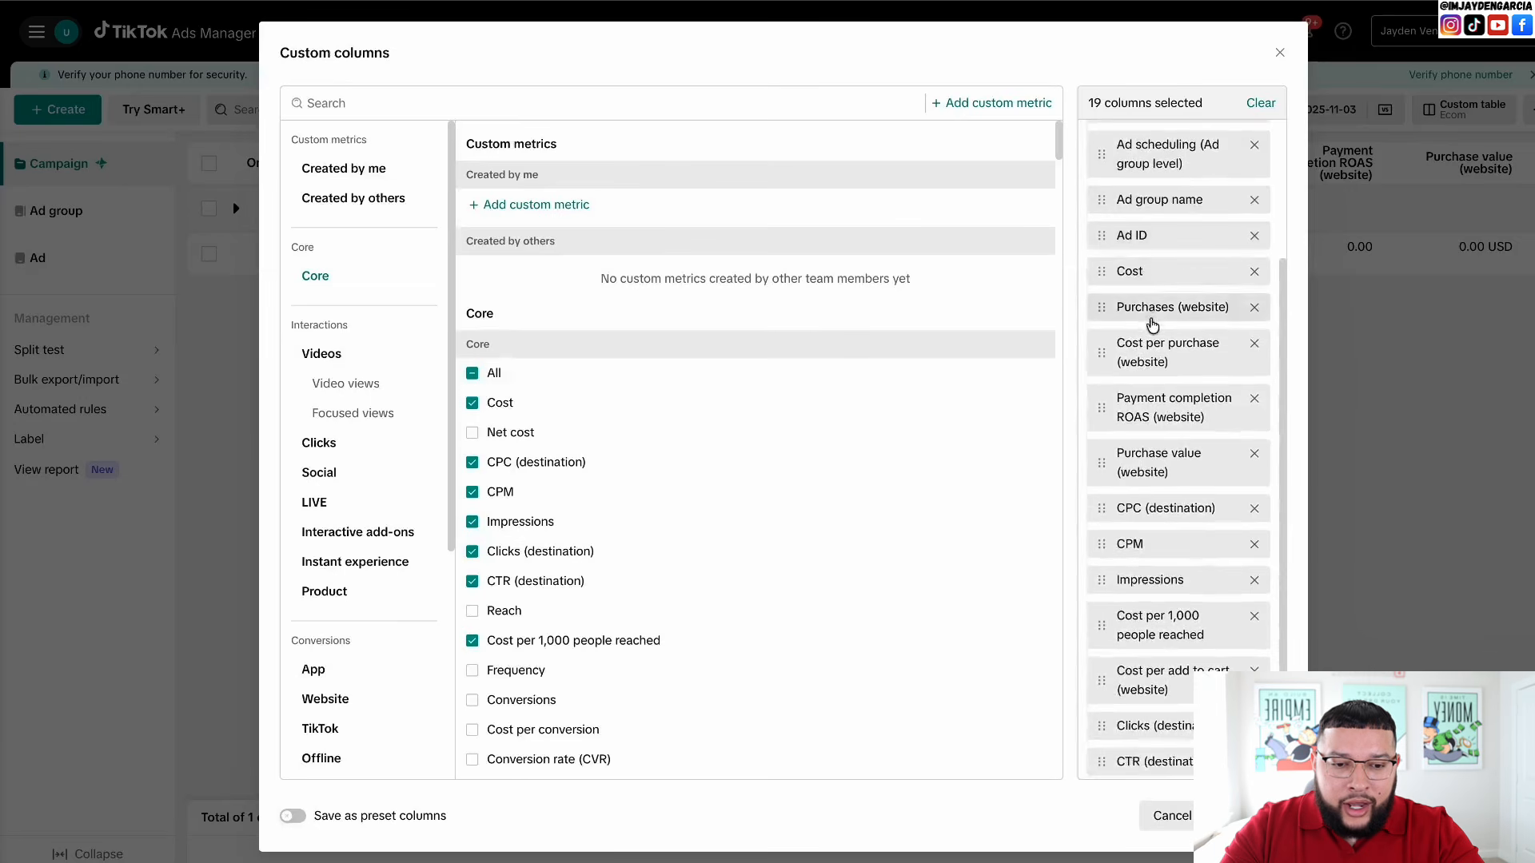
click(631, 104)
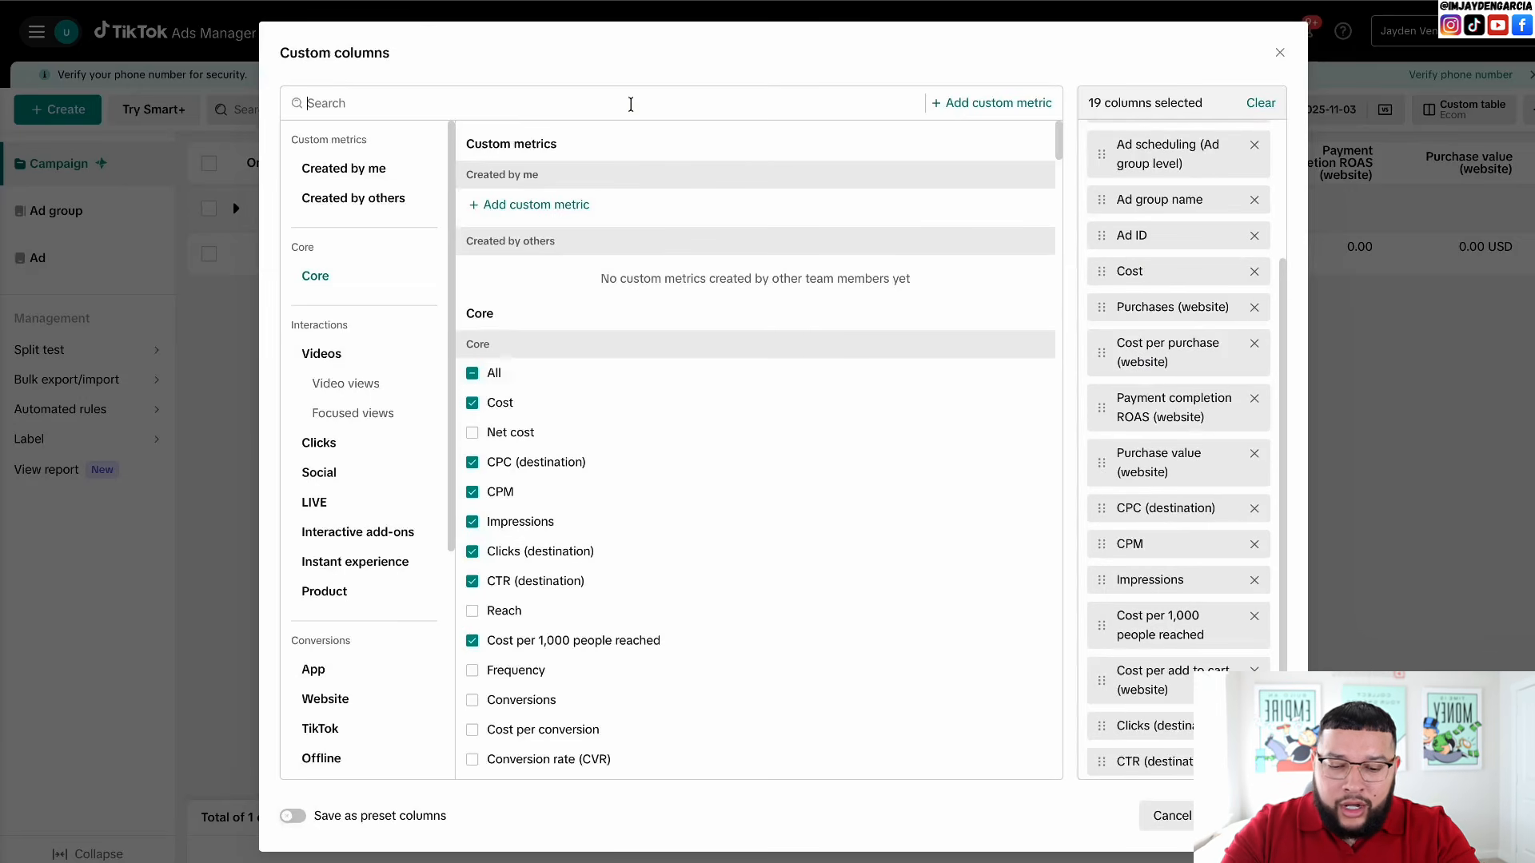
text(cost)
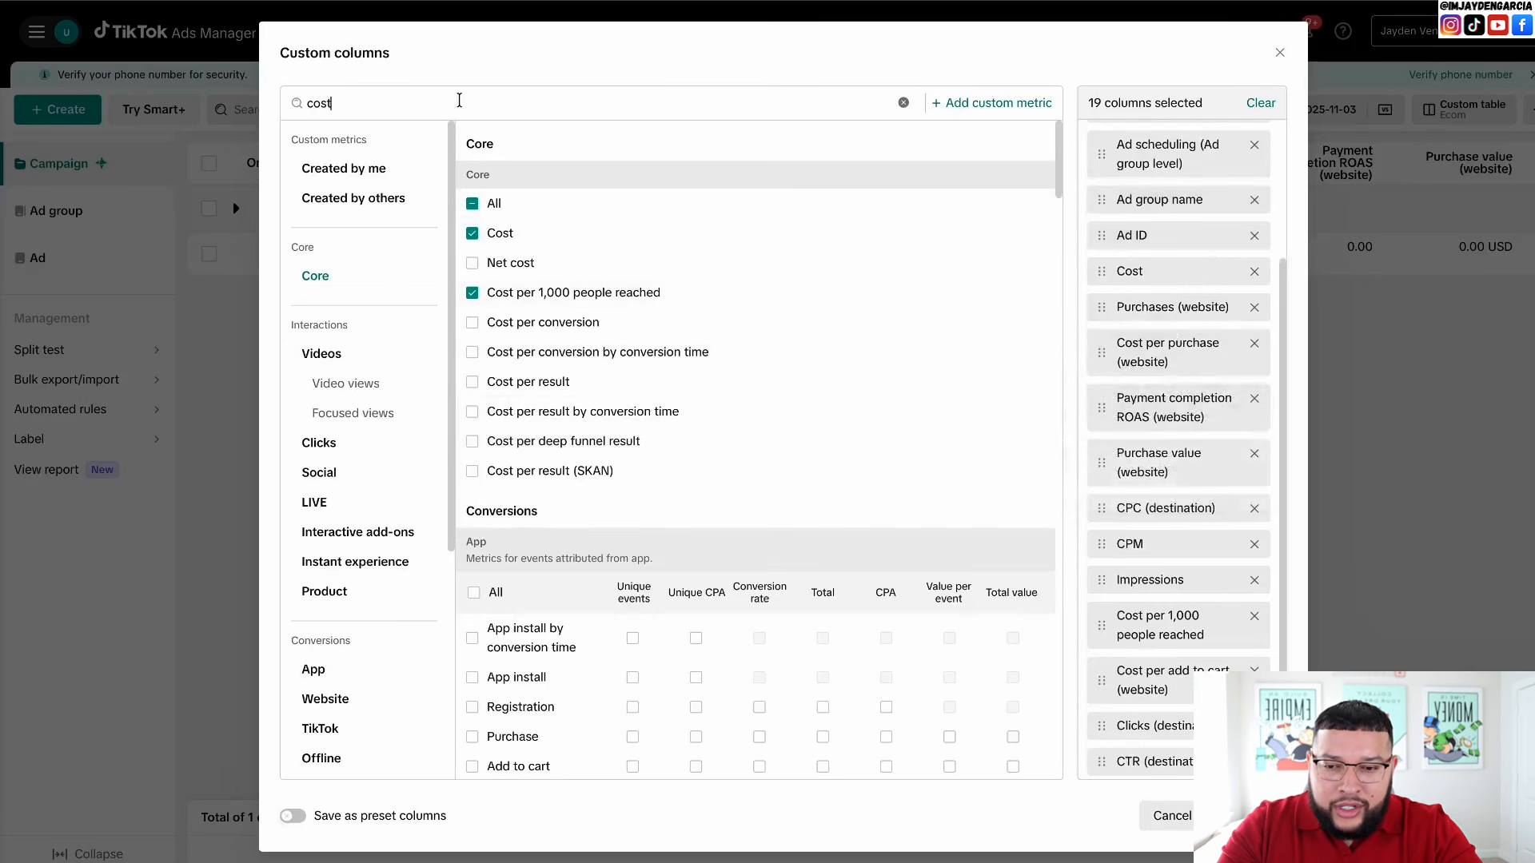
key(ctrl+a)
text(purch)
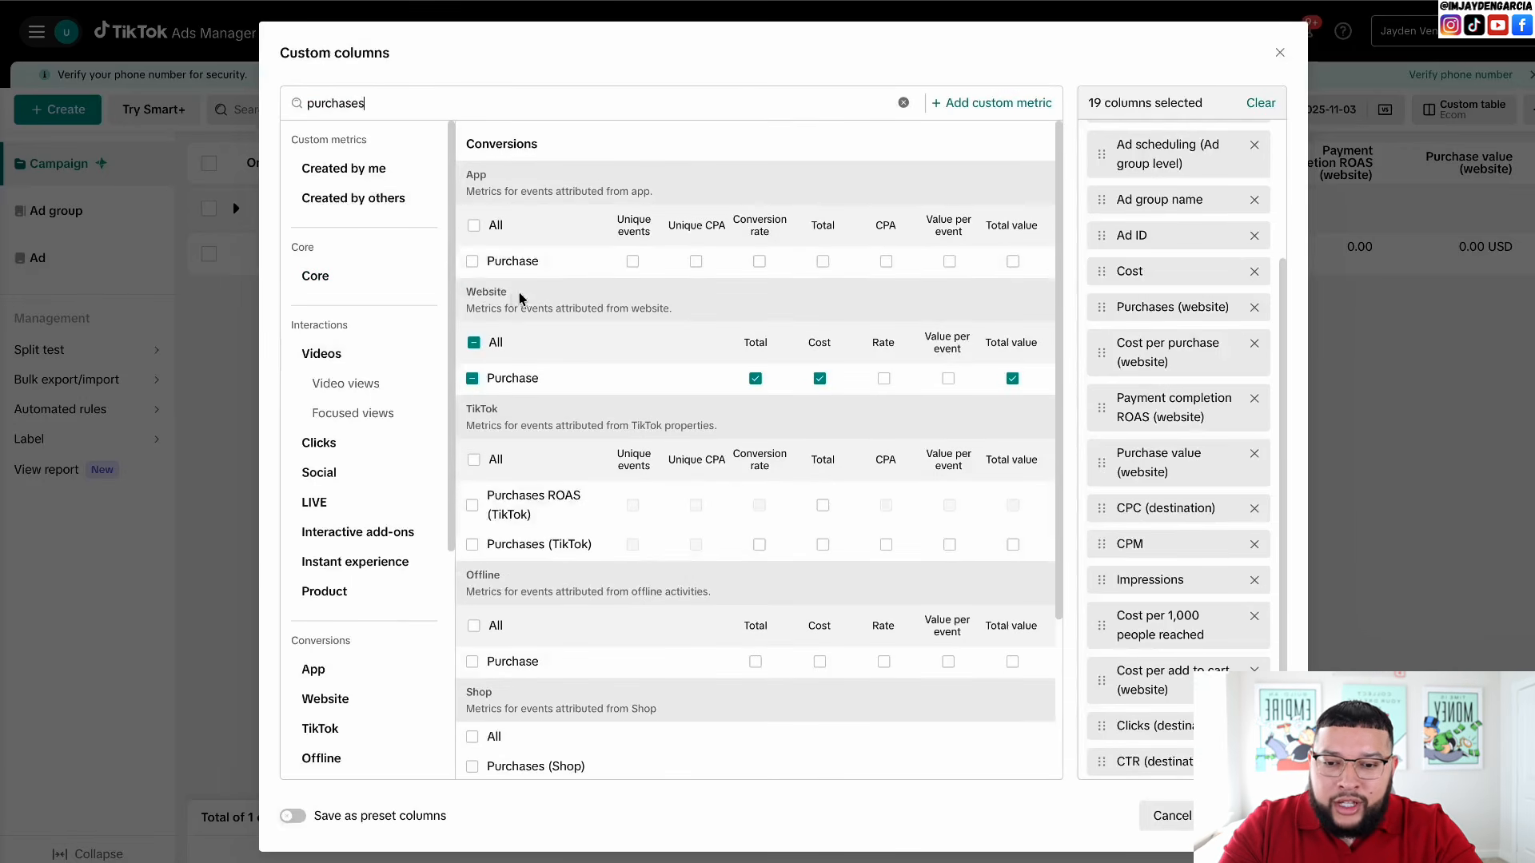
drag(512, 295, 460, 294)
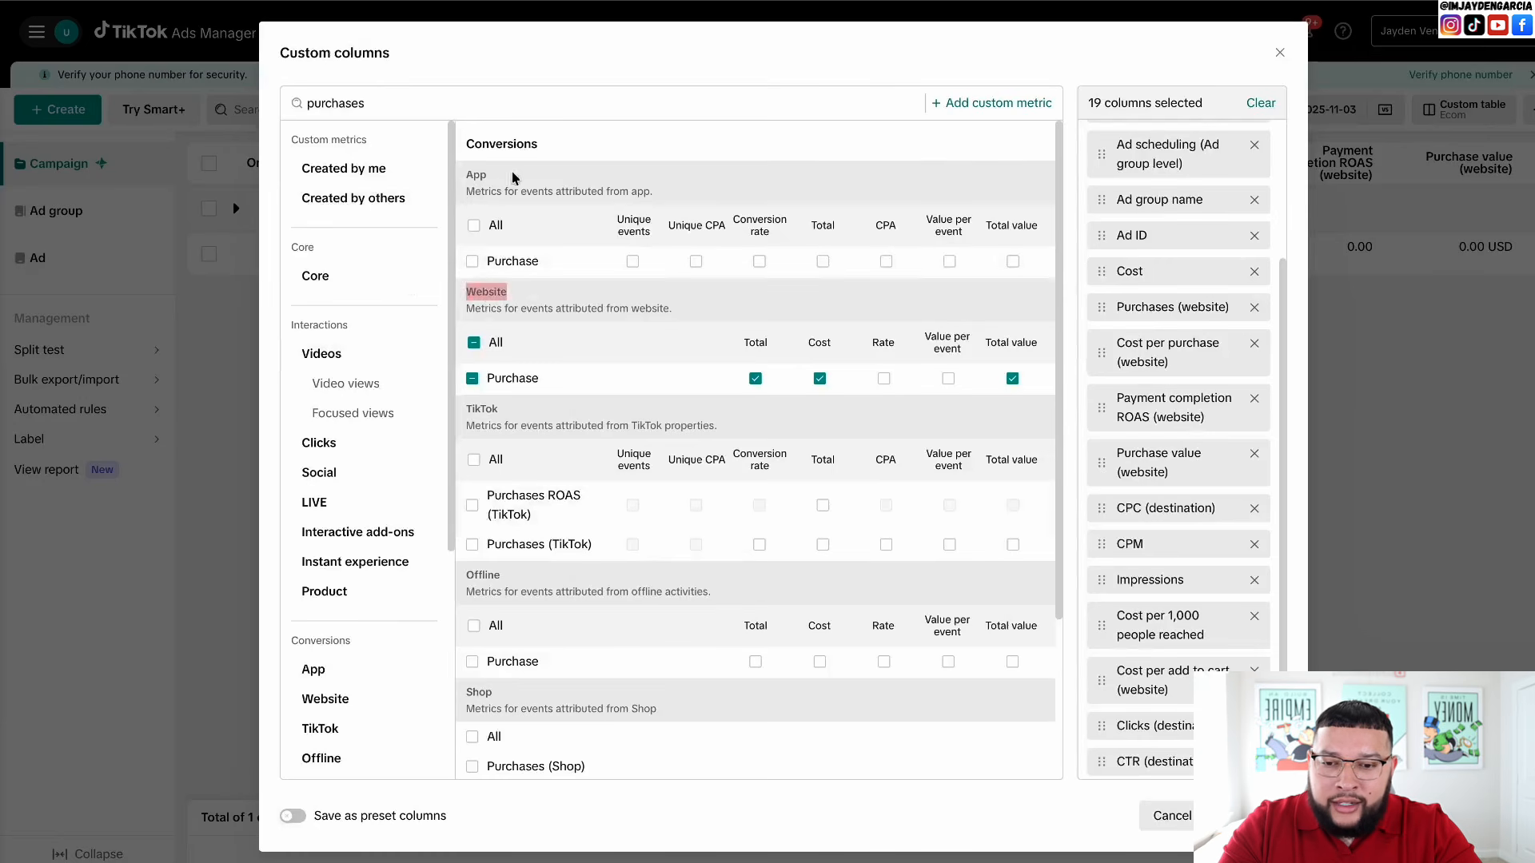
click(526, 301)
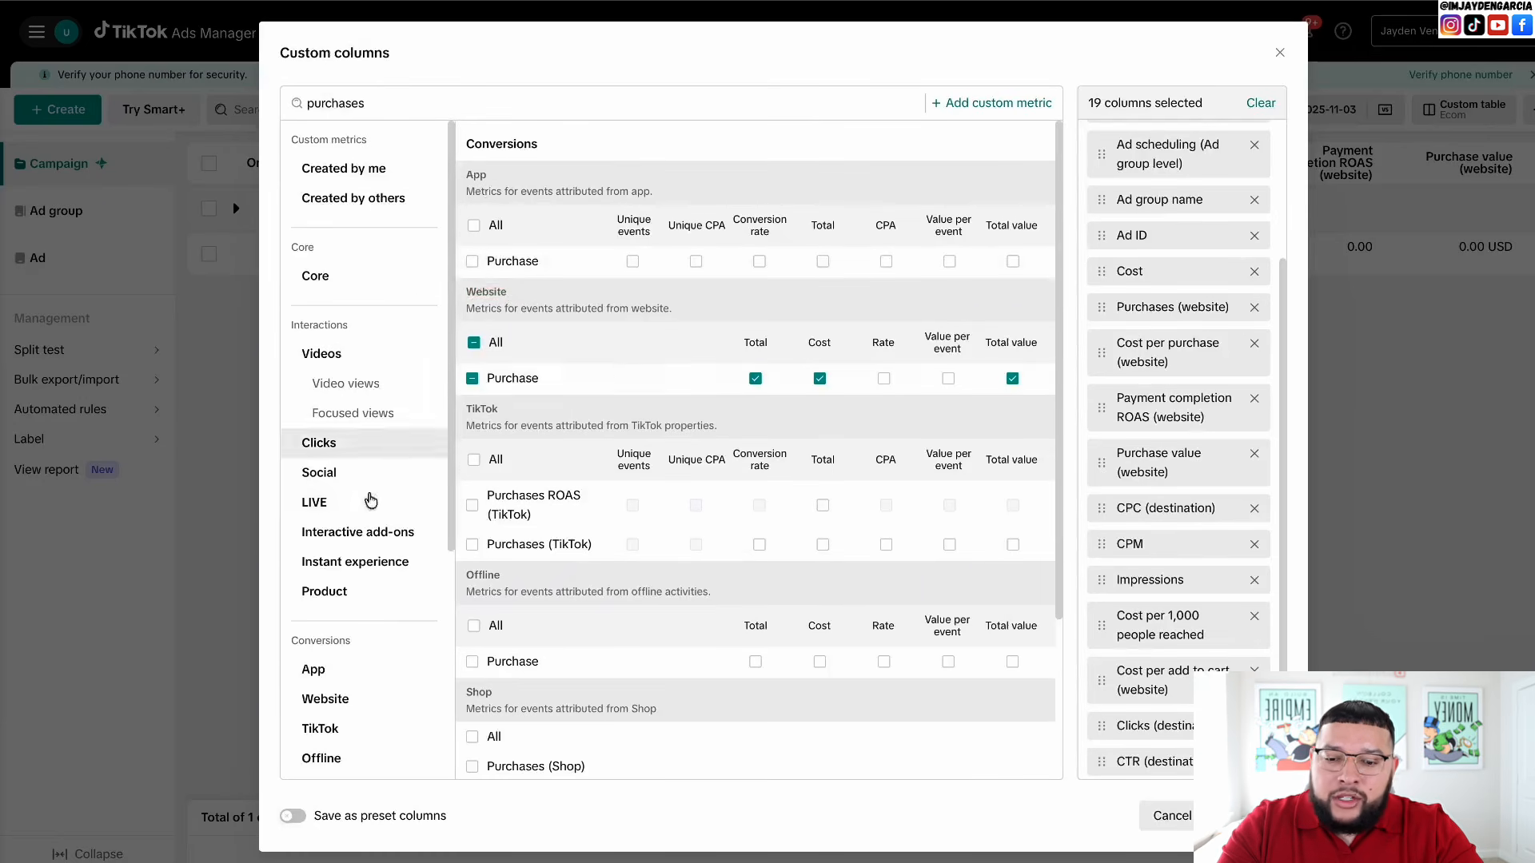
click(292, 815)
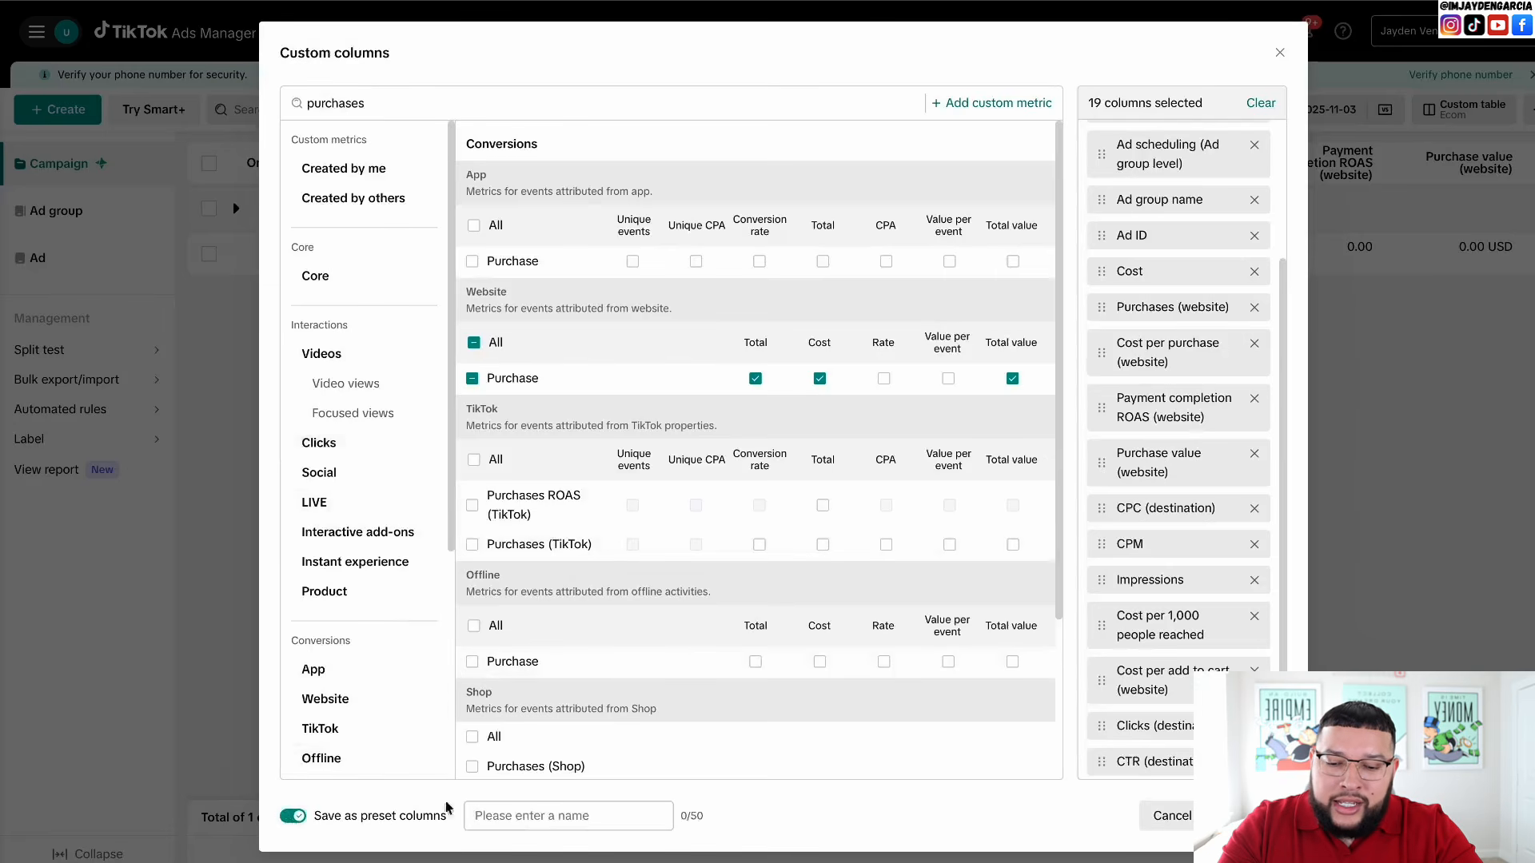
click(540, 814)
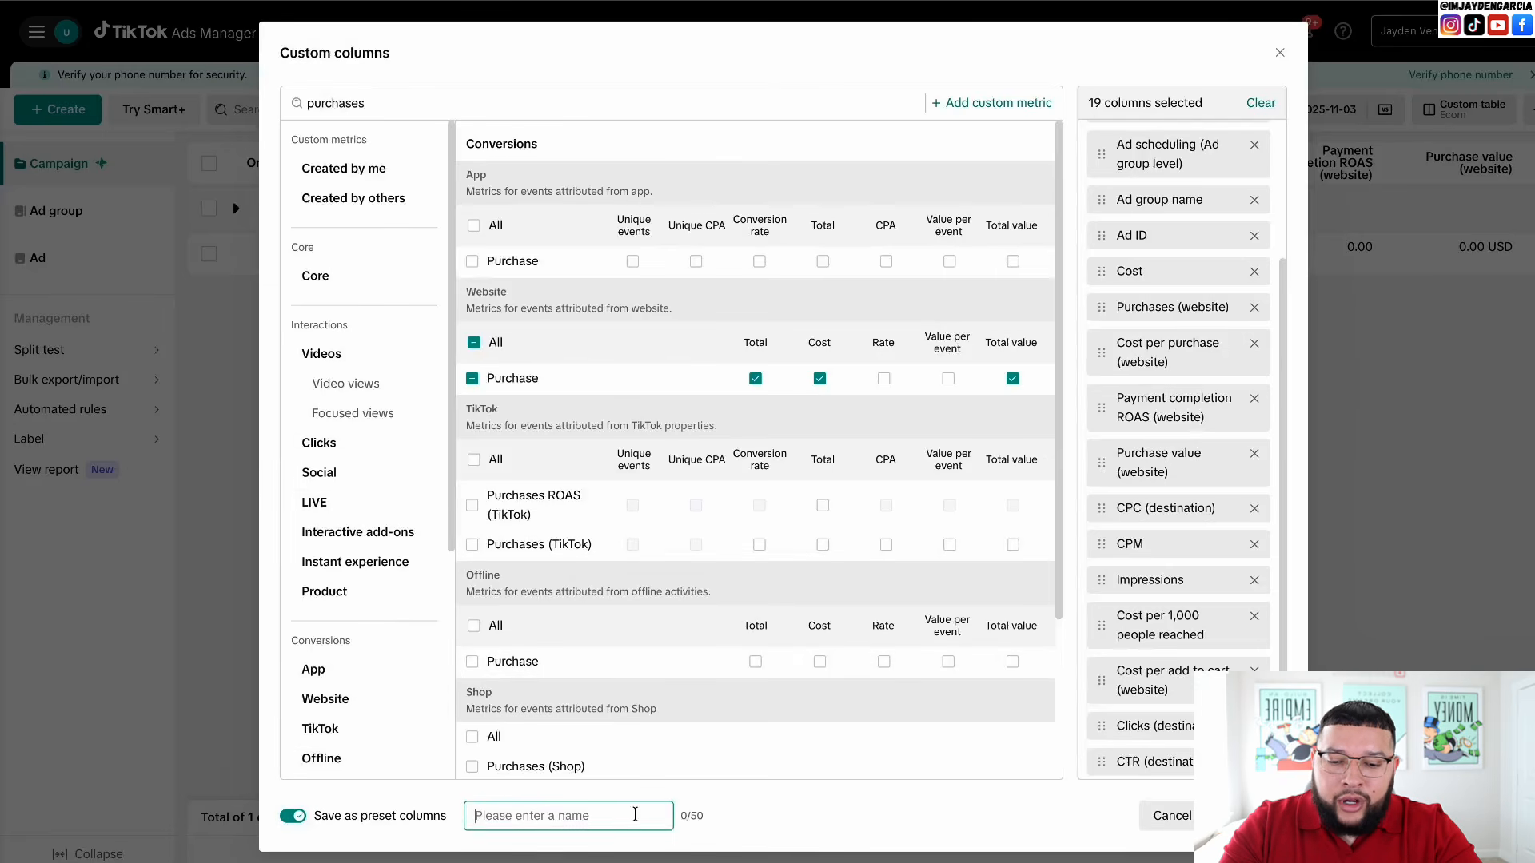
click(1349, 111)
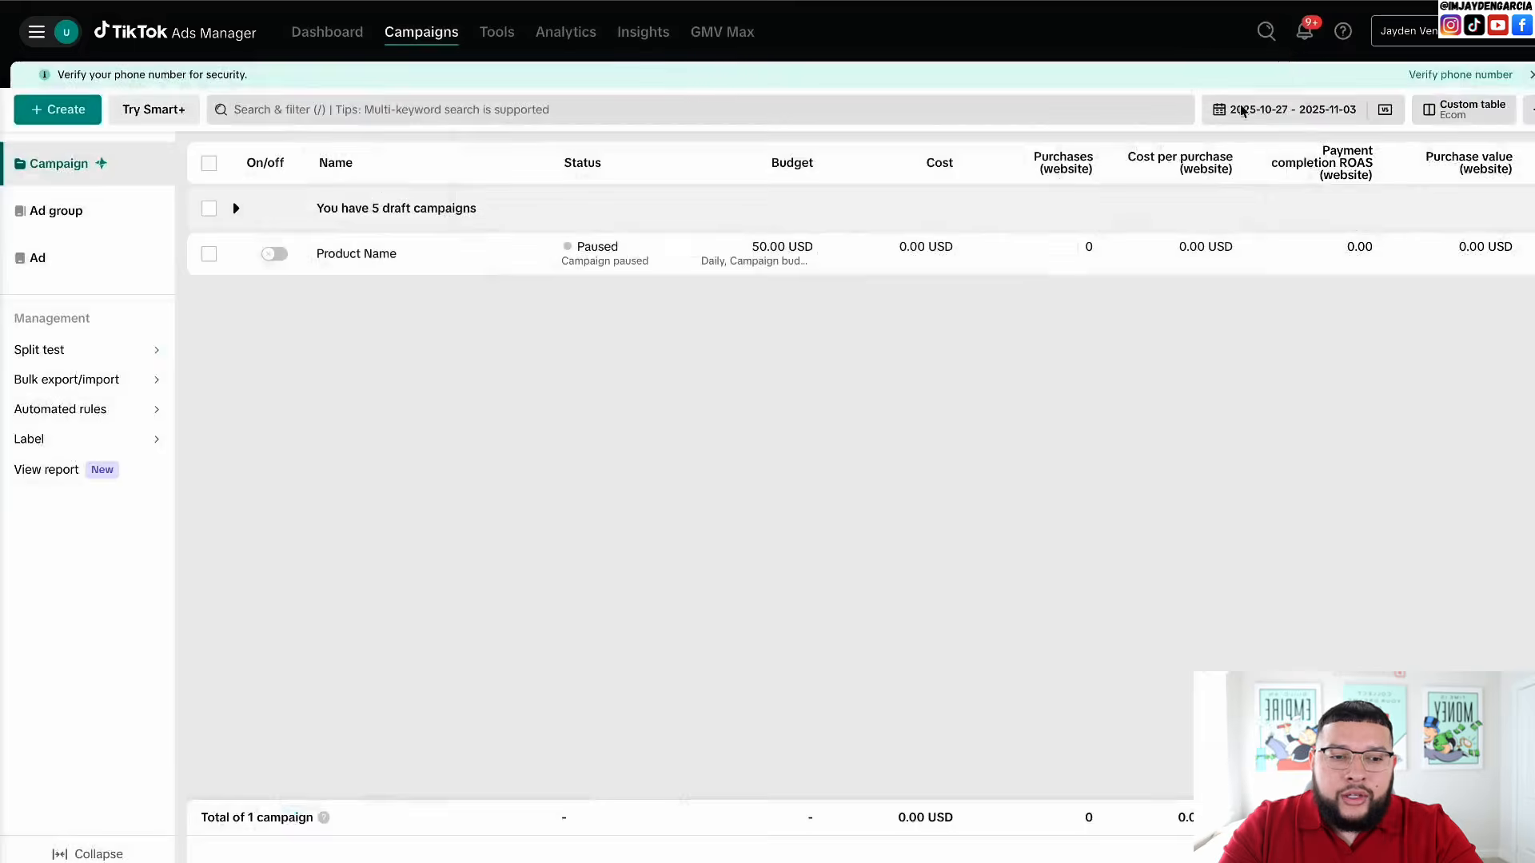
- Check the campaign table's column layout, then start creating a new campaign
click(1473, 119)
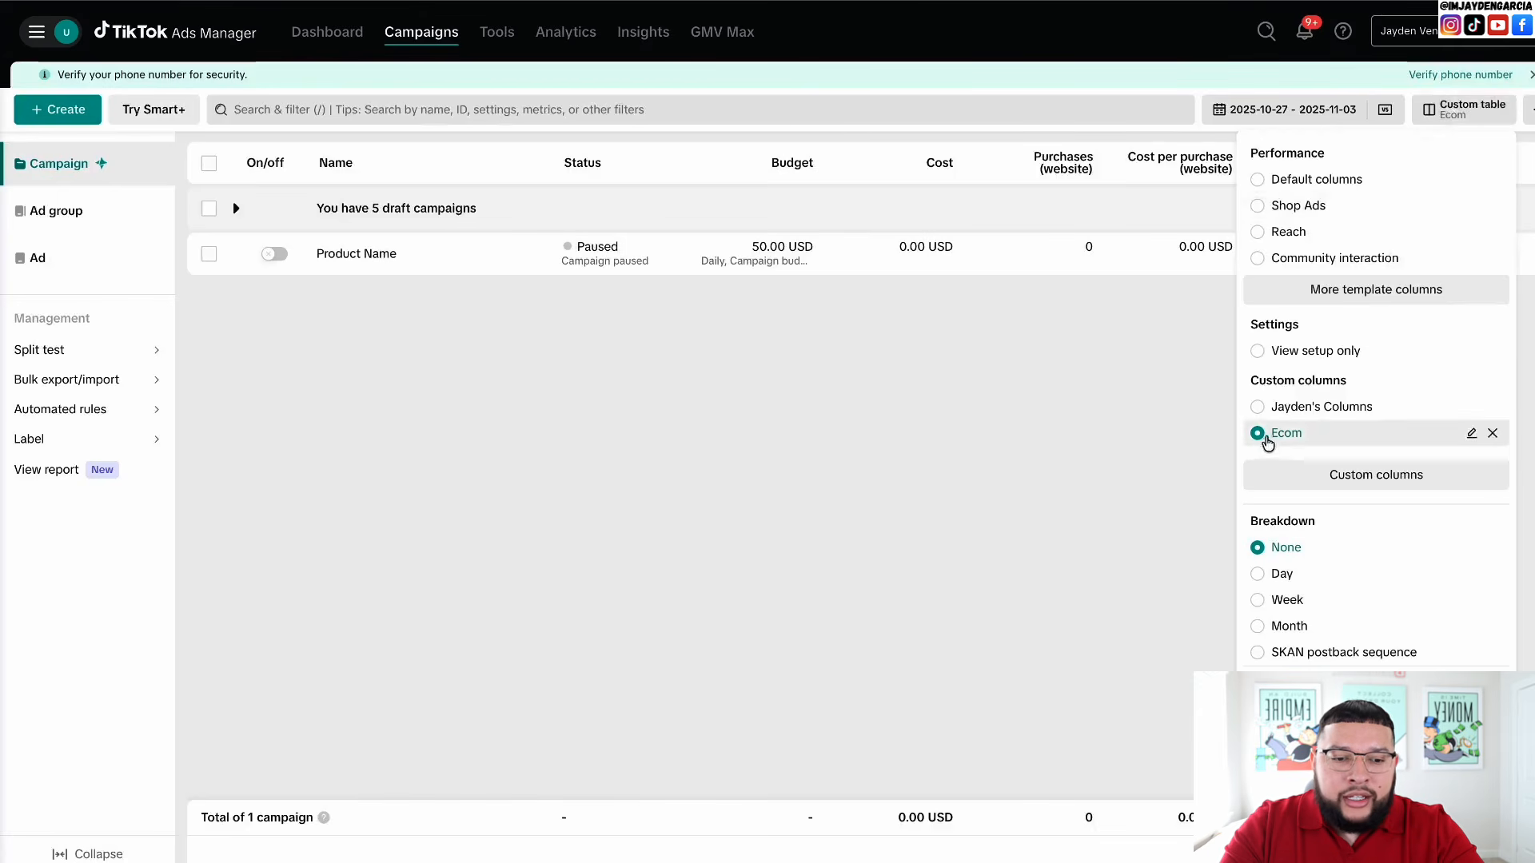
scroll(1055, 272, right, 5)
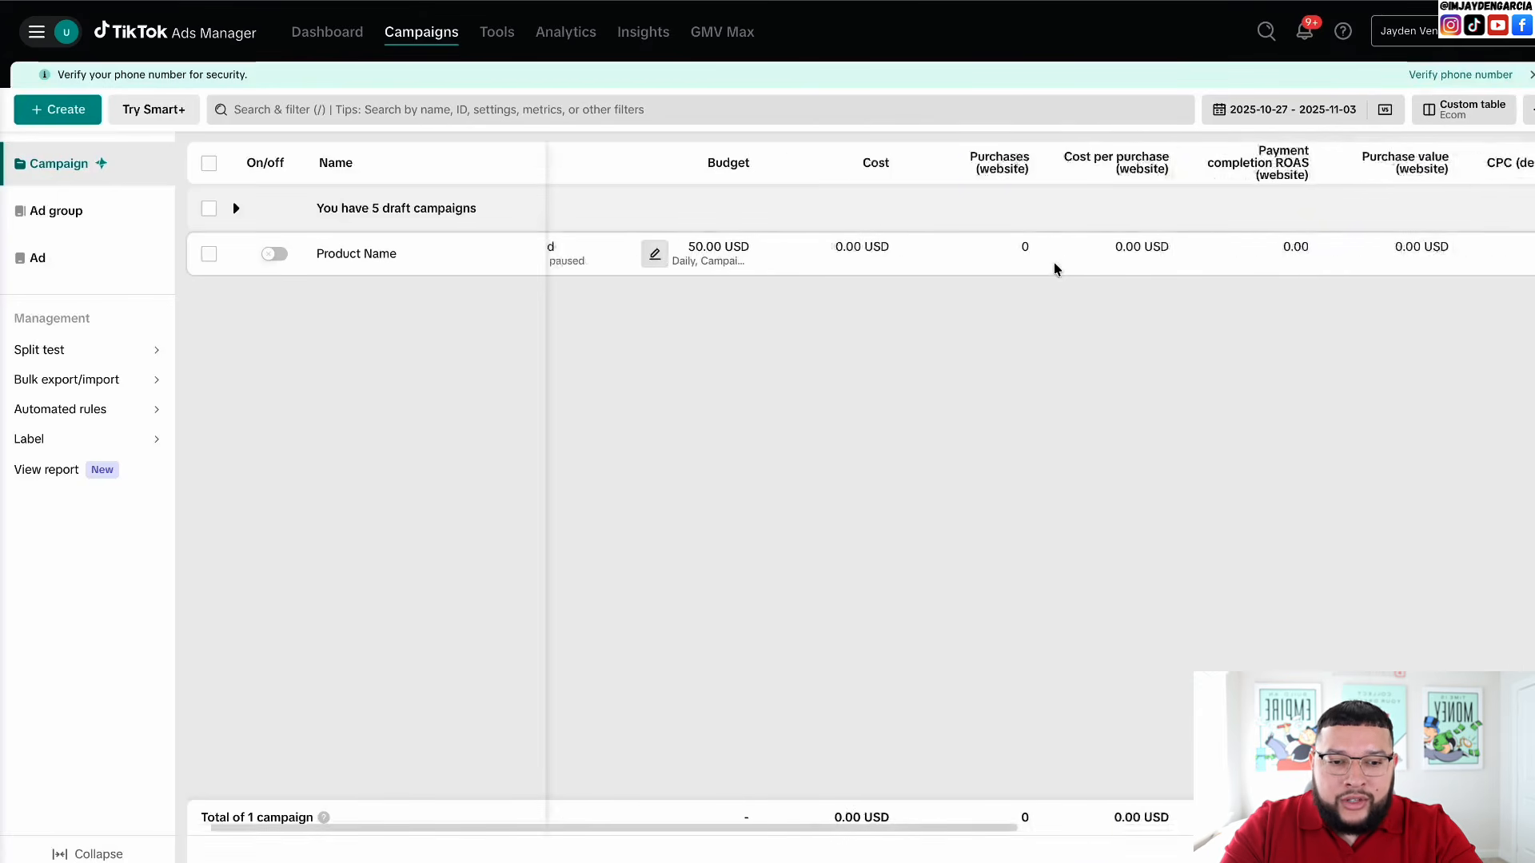
scroll(1055, 270, right, 5)
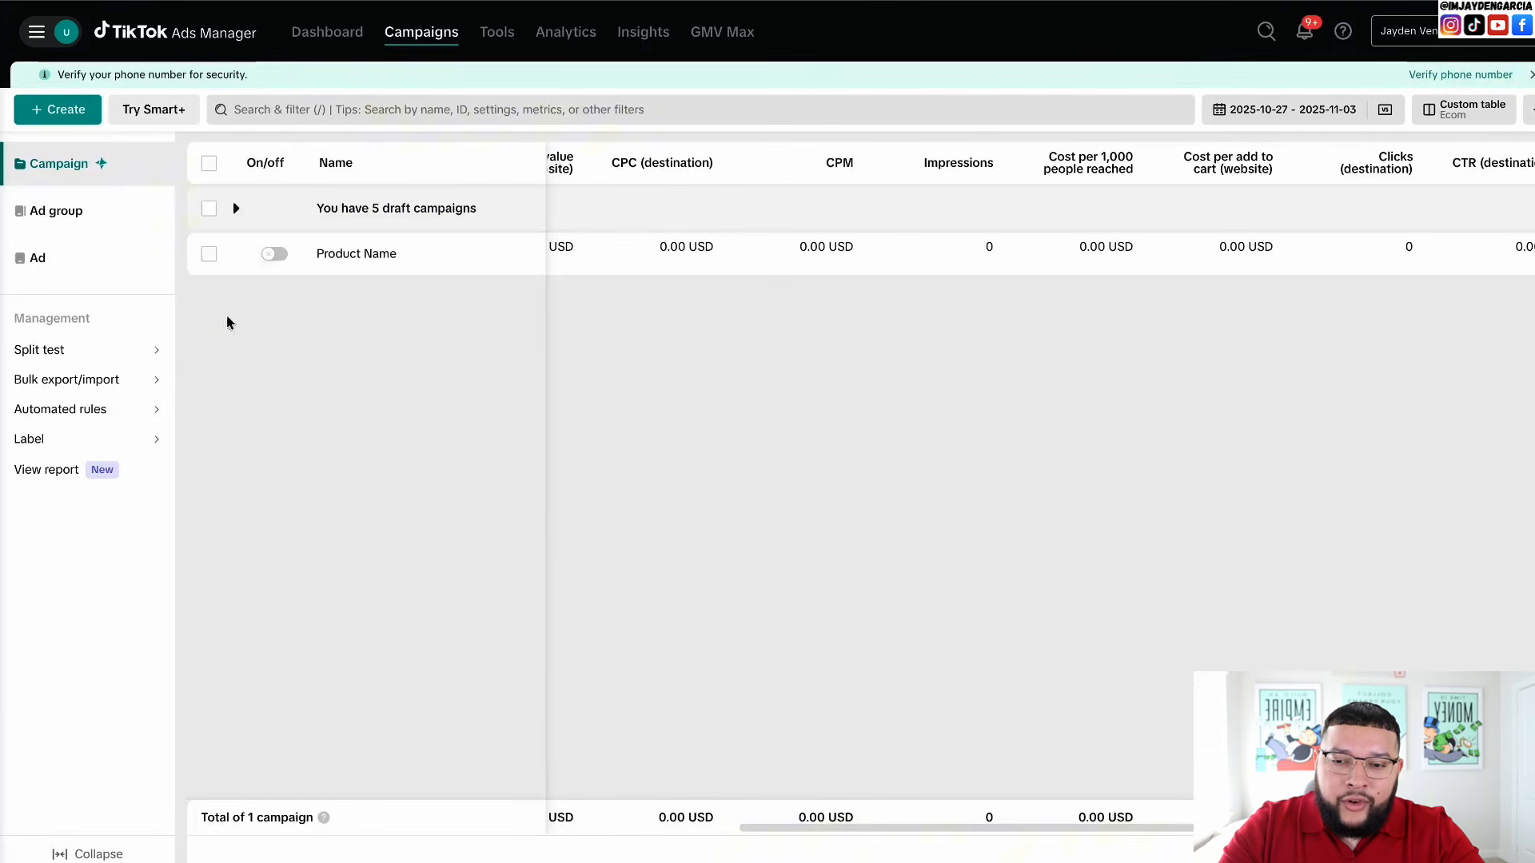
click(66, 110)
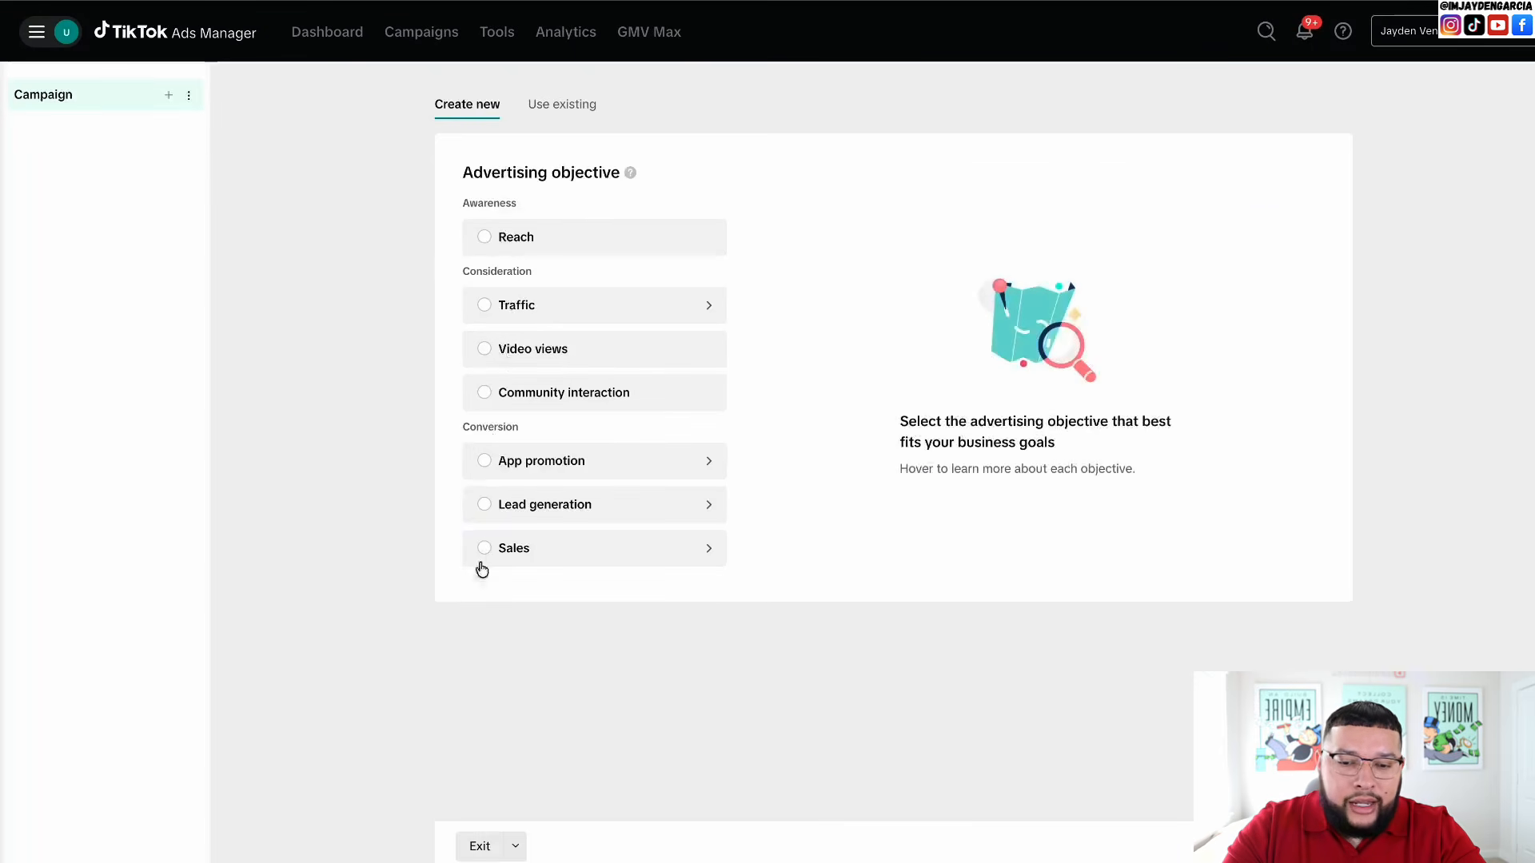
- Choose the Sales objective, Website sales destination and Manual campaign type
click(477, 309)
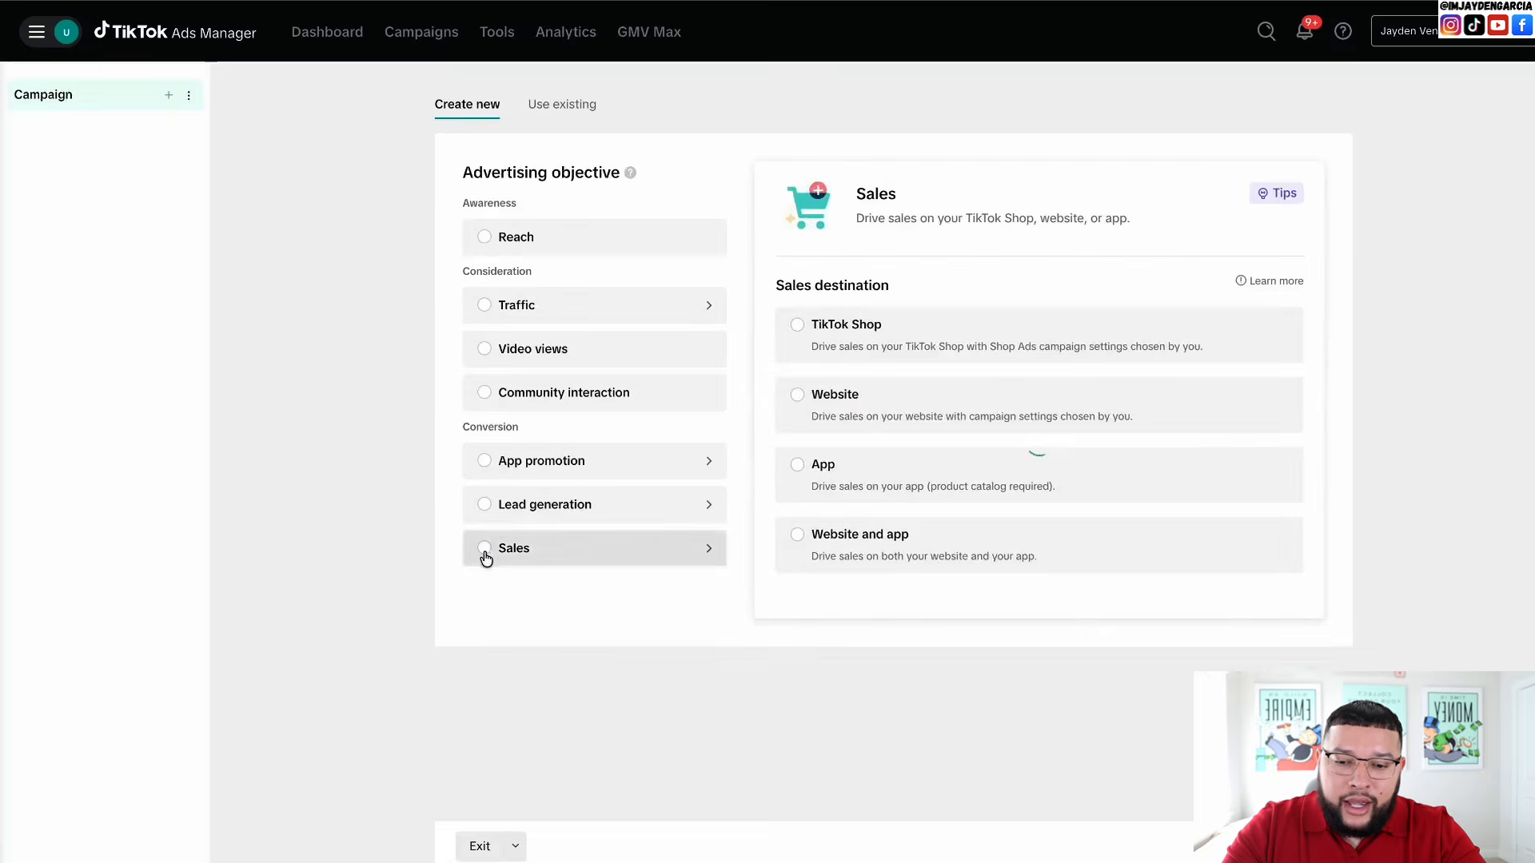
click(484, 555)
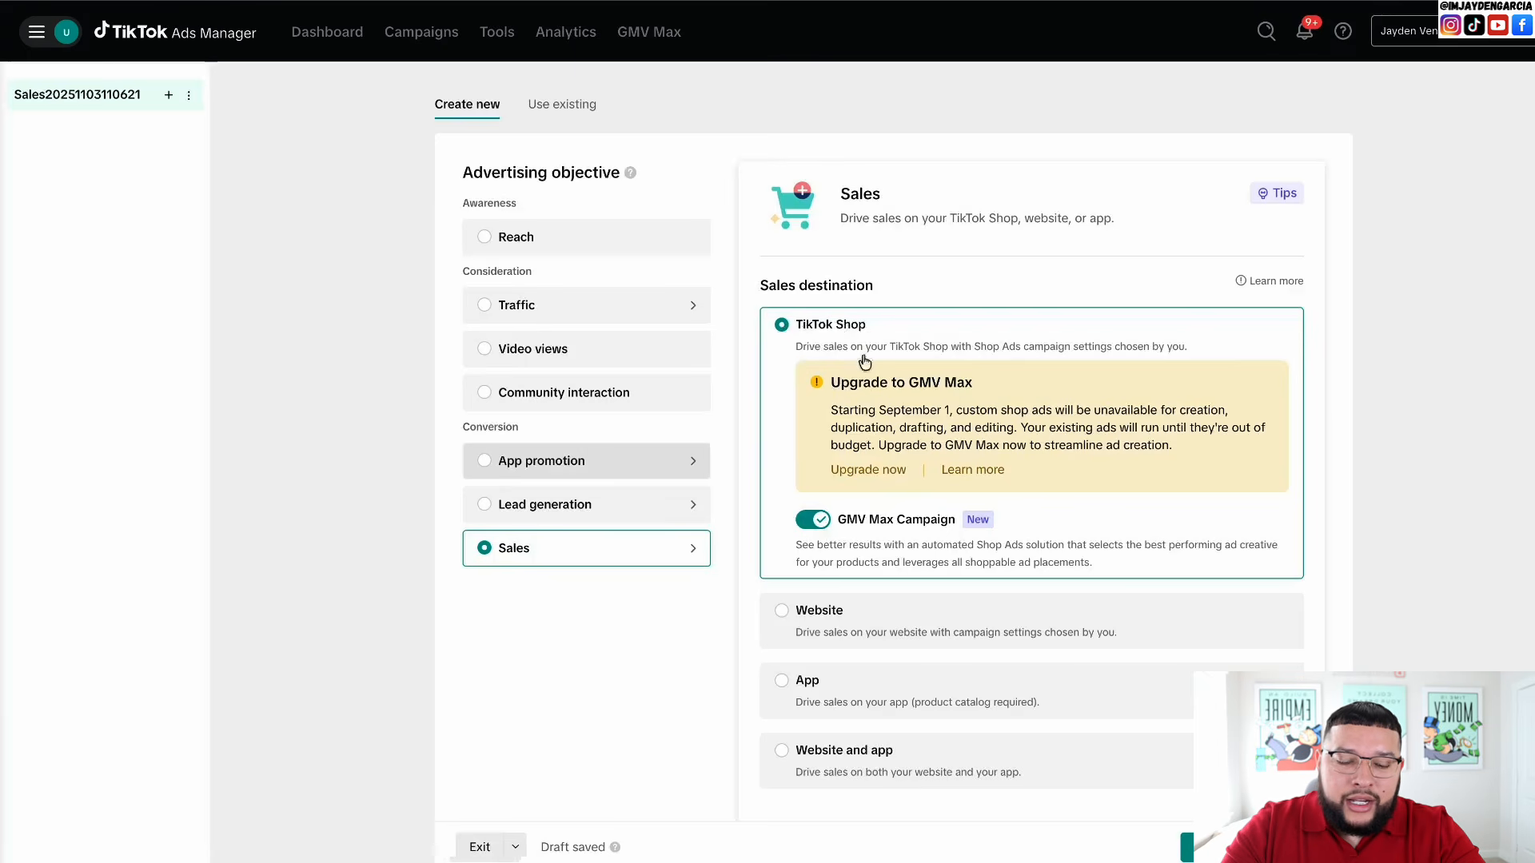
scroll(803, 639, down, 1)
click(797, 565)
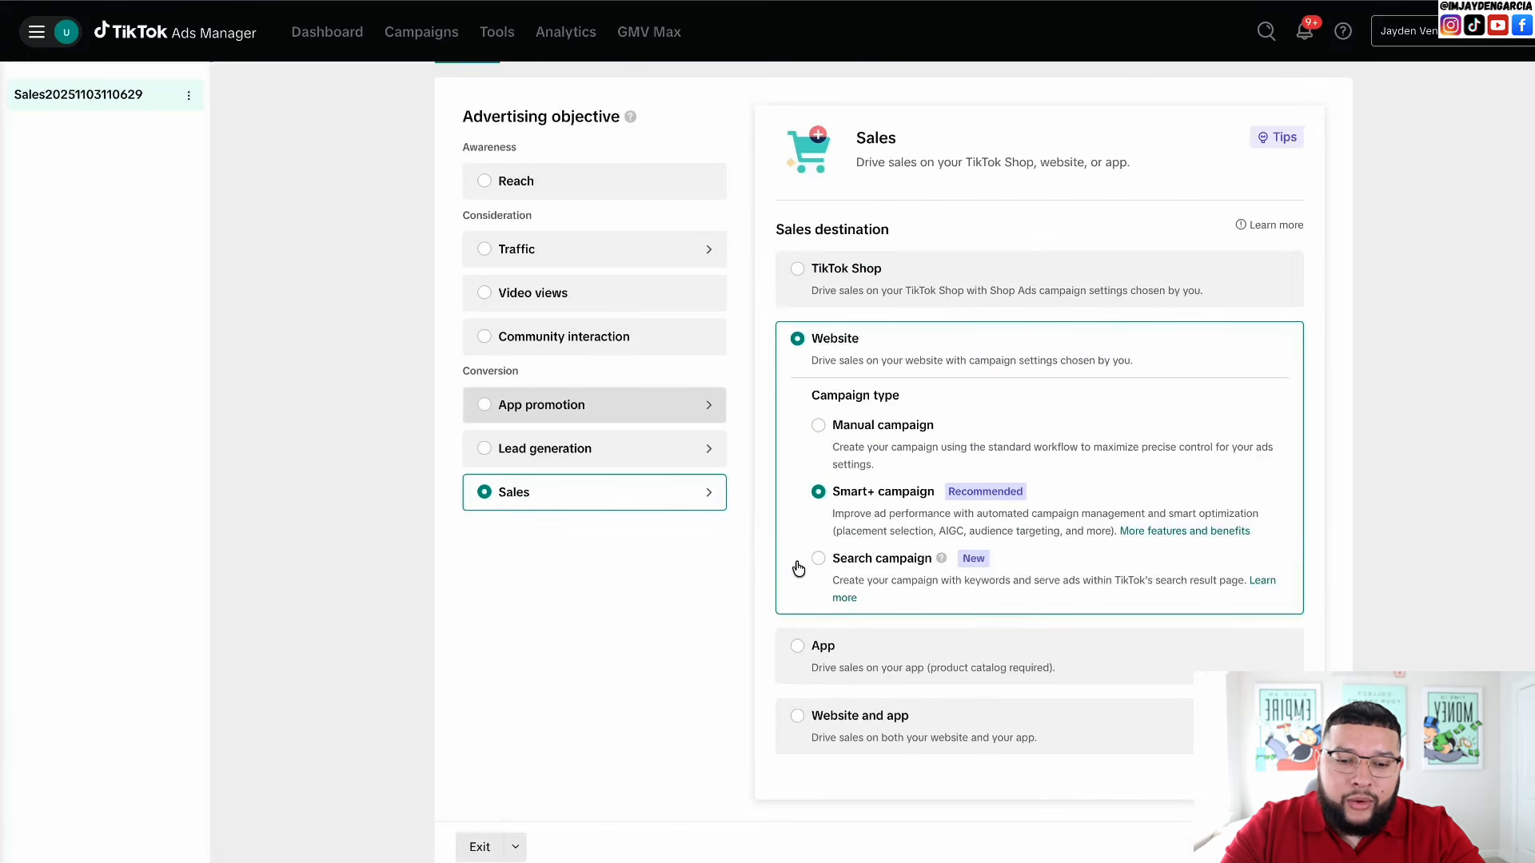
click(821, 426)
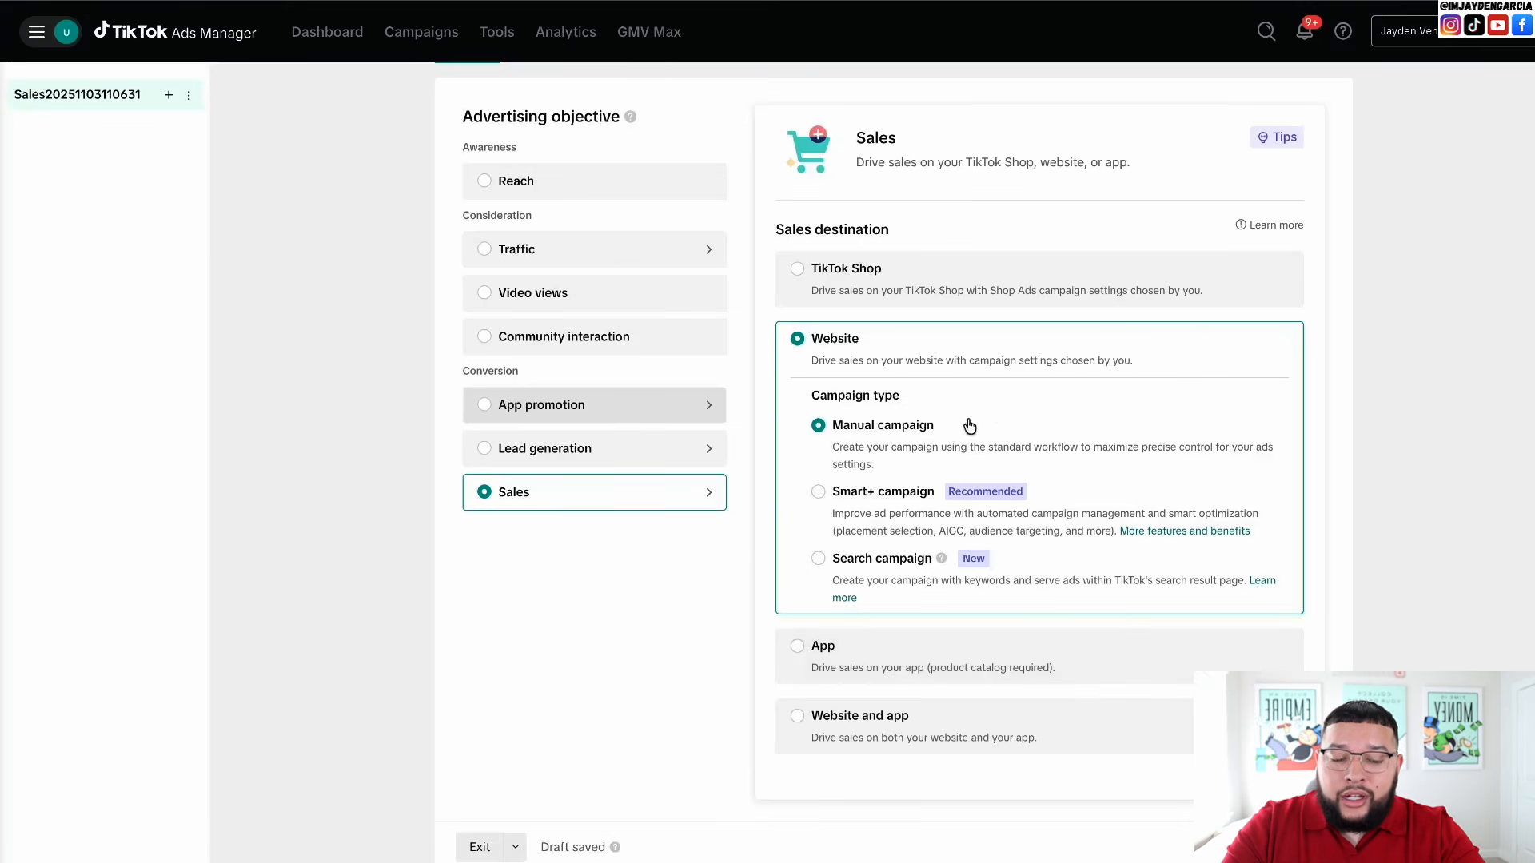
scroll(1047, 717, down, 5)
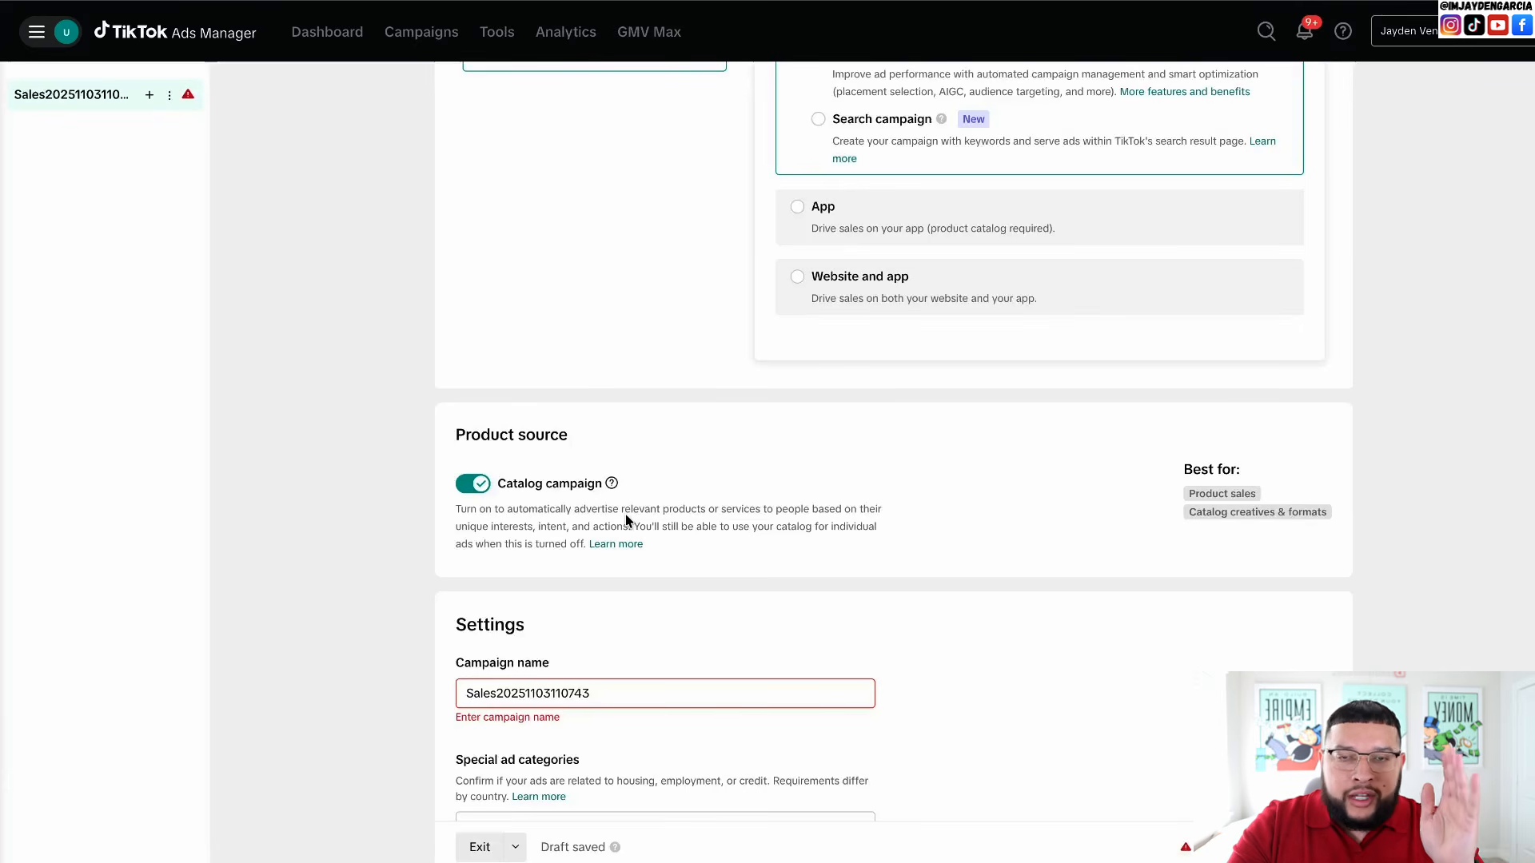
- Turn off Catalog campaign and rename the campaign '(product name) Testing Campaign'
click(481, 483)
double_click(533, 694)
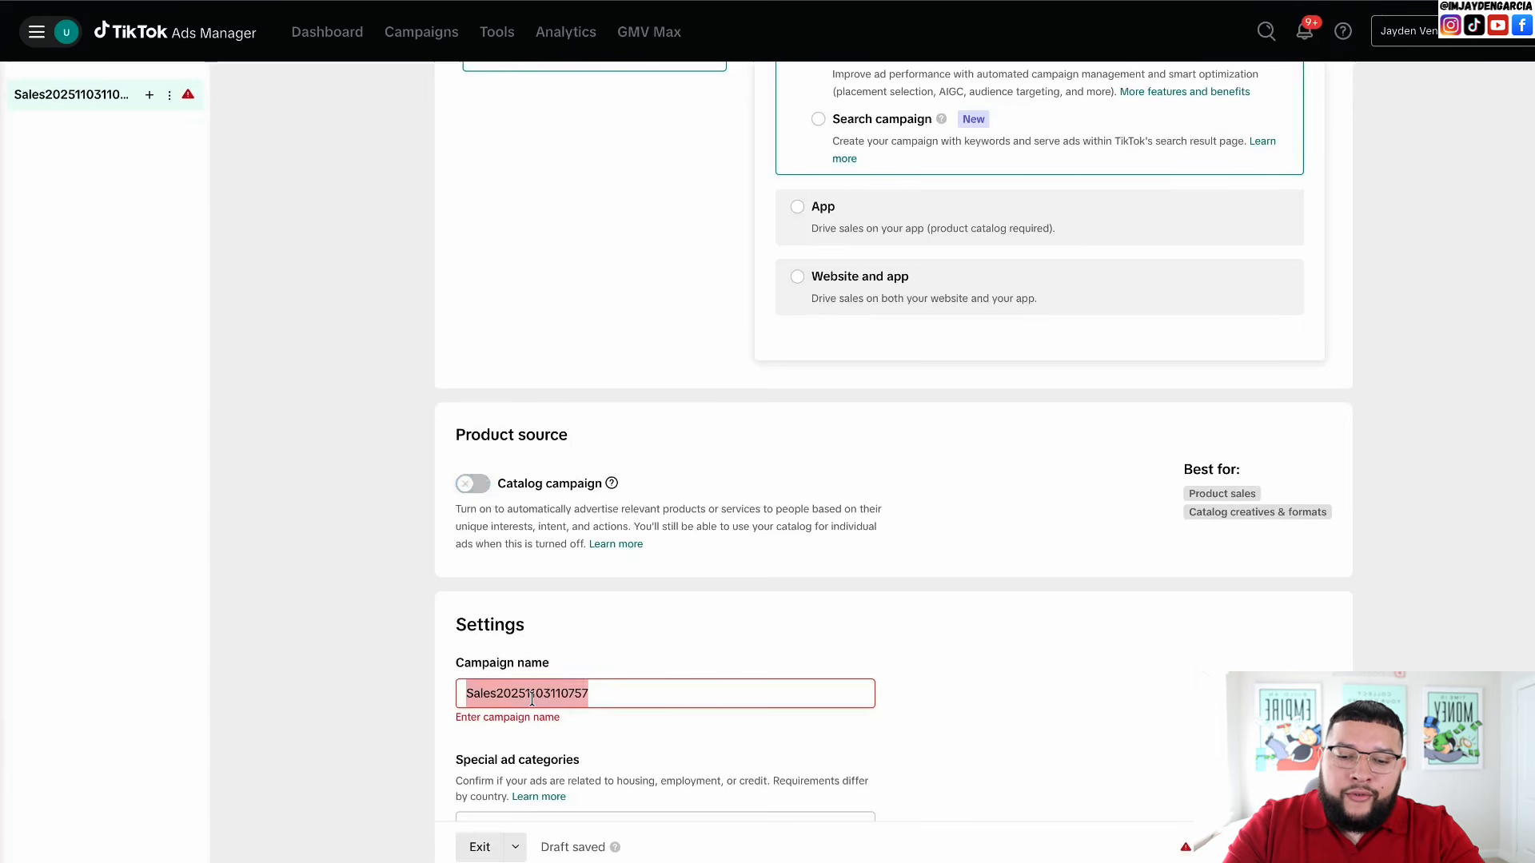
key(BackSpace)
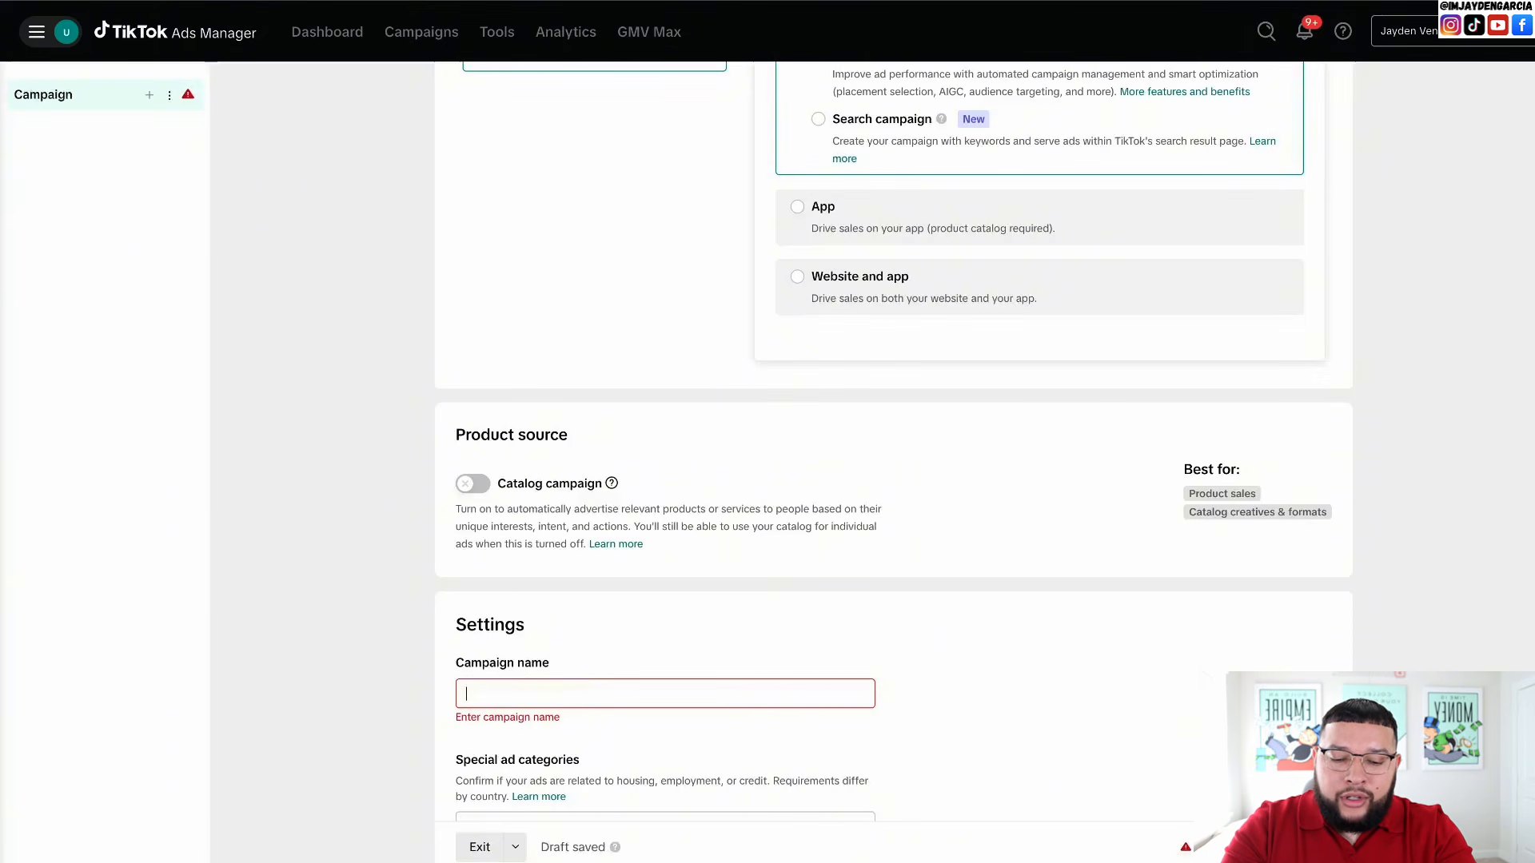
text(Product)
key(BackSpace)
key(BackSpace)
key(BackSpace)
key(BackSpace)
key(BackSpace)
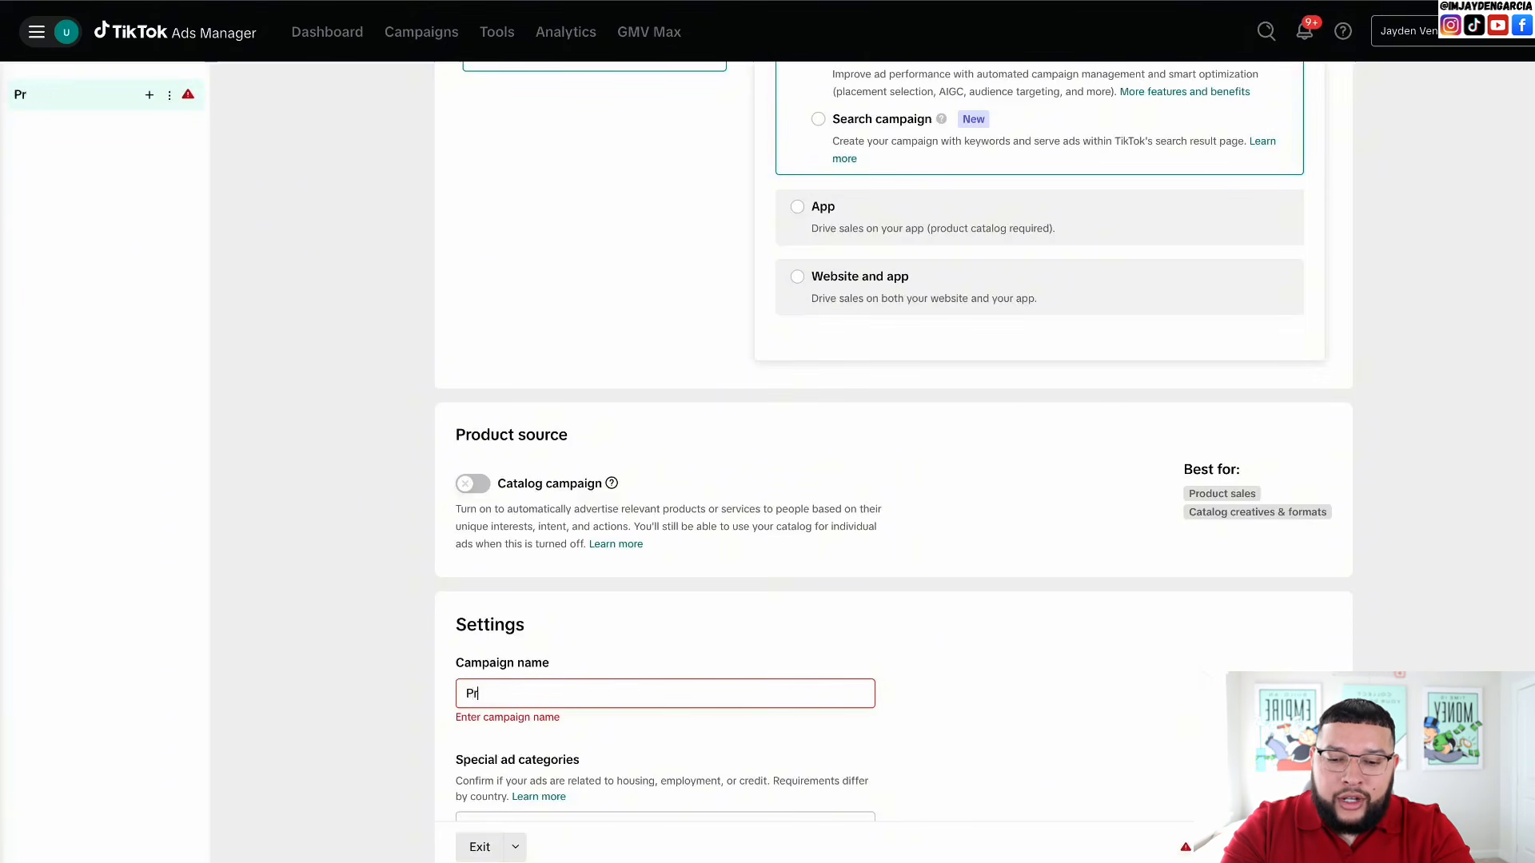
key(BackSpace)
key(BackSpace)
text((prod)
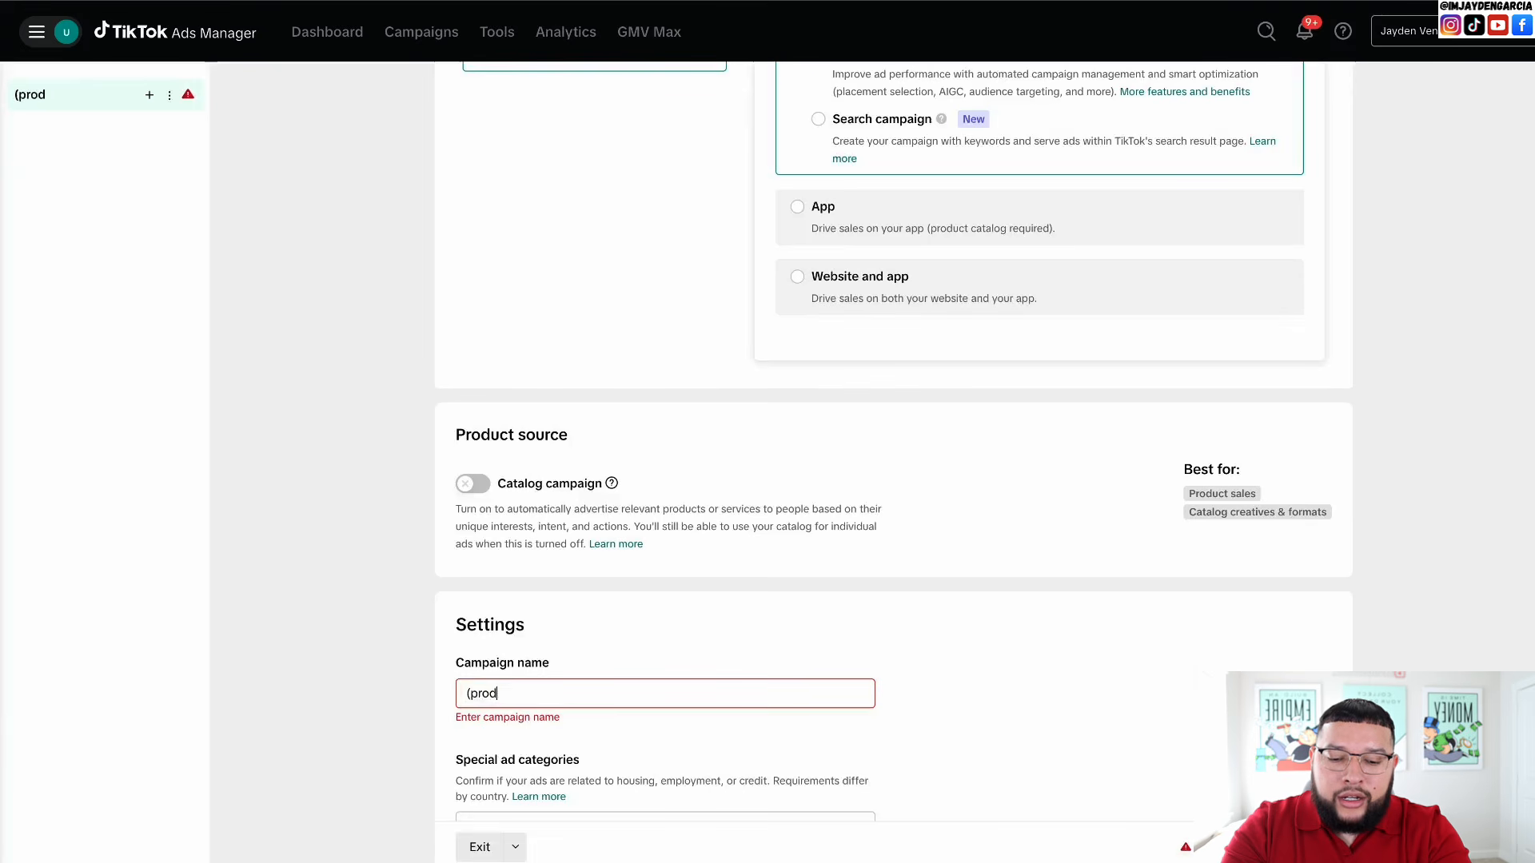
text(uct name))
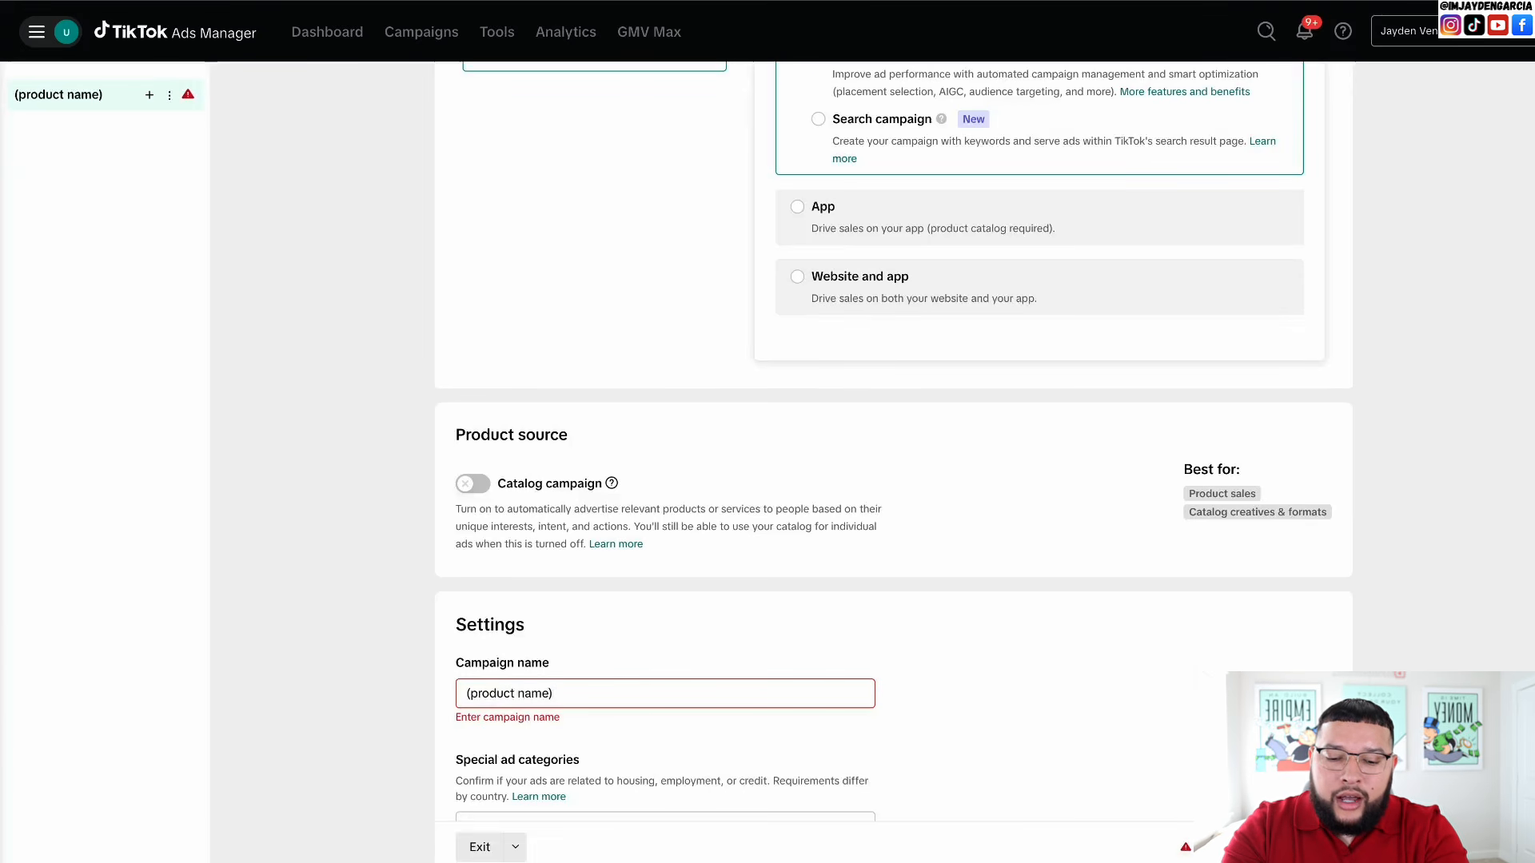
text( Testing Campaign)
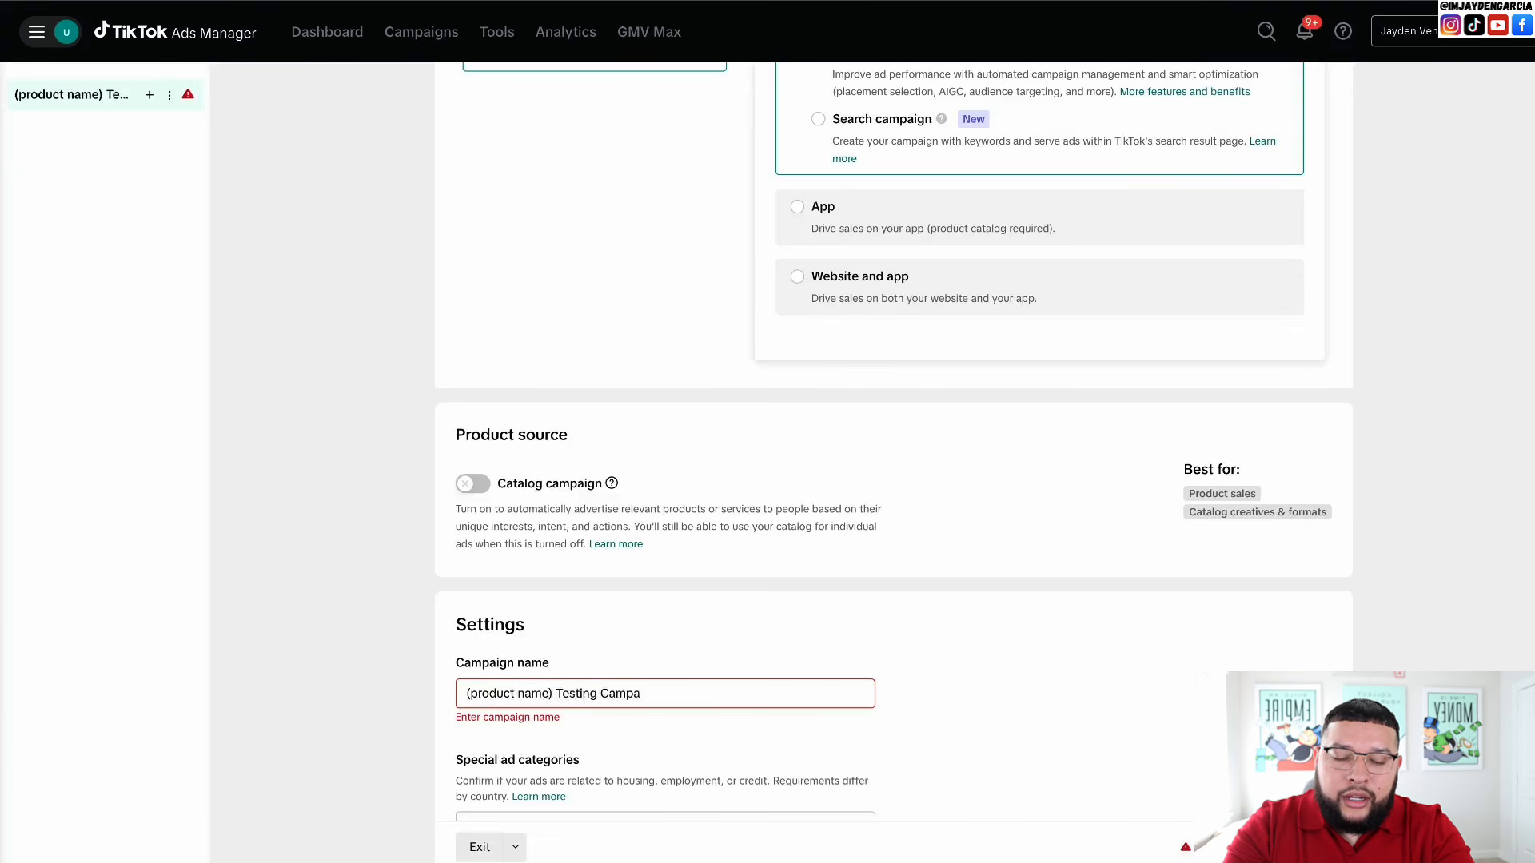
- Enable Campaign budget optimization with a 50 USD daily budget
scroll(479, 739, down, 3)
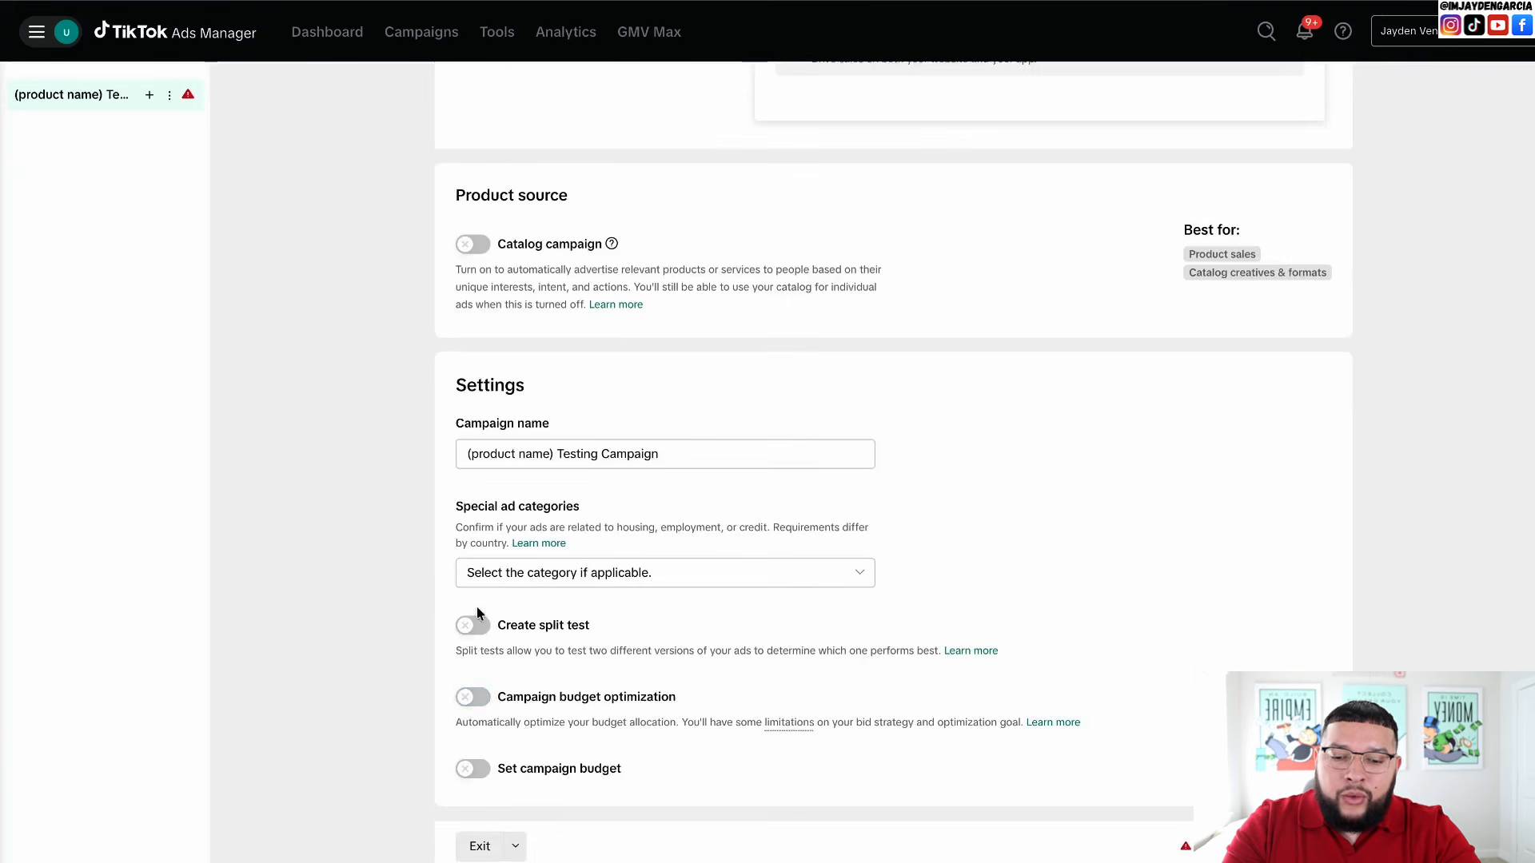
click(467, 702)
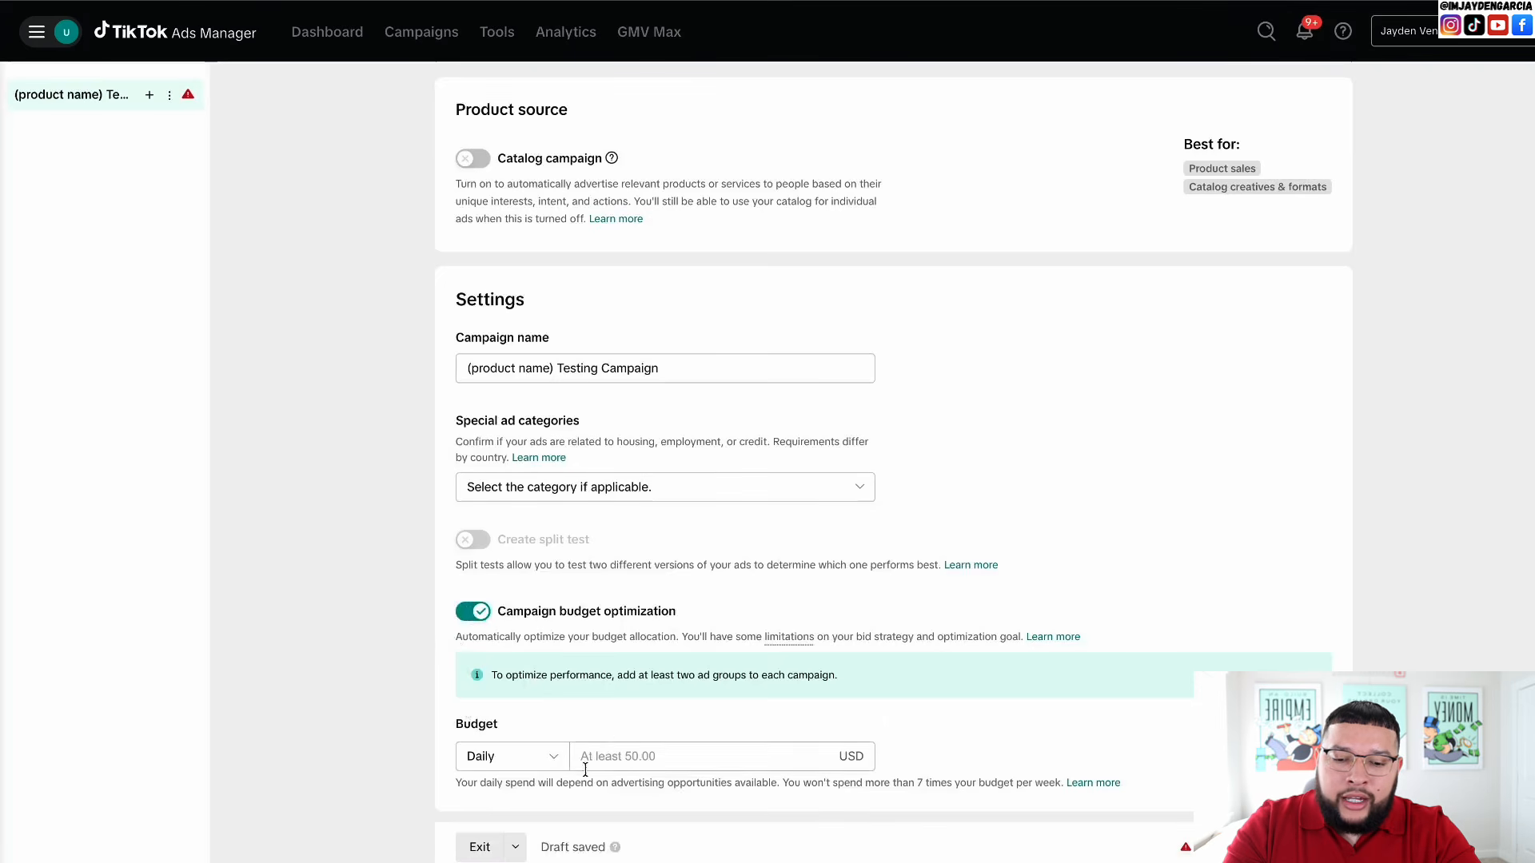
click(610, 745)
text(50)
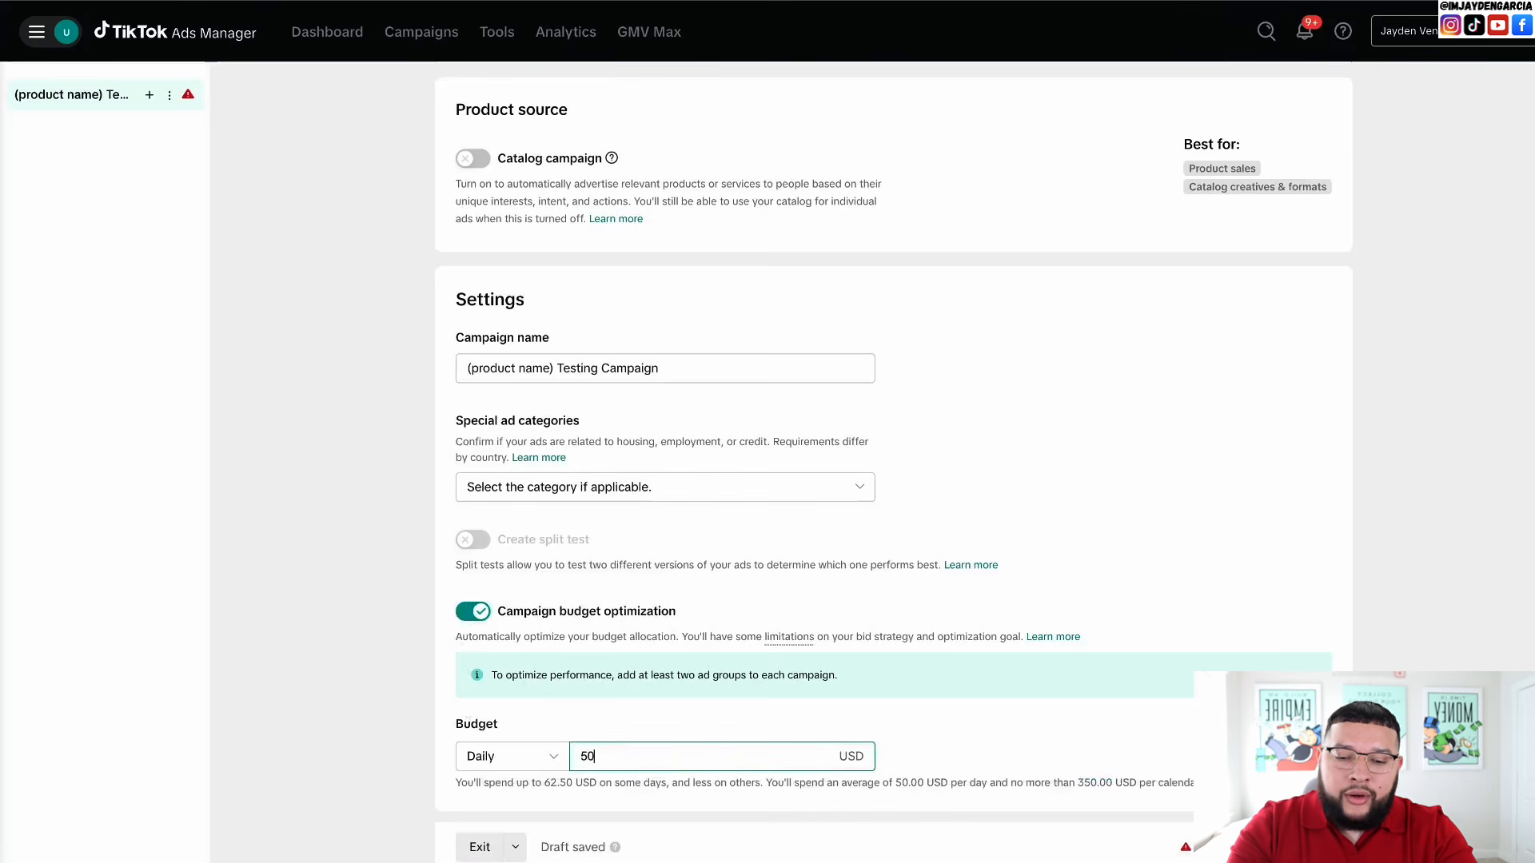
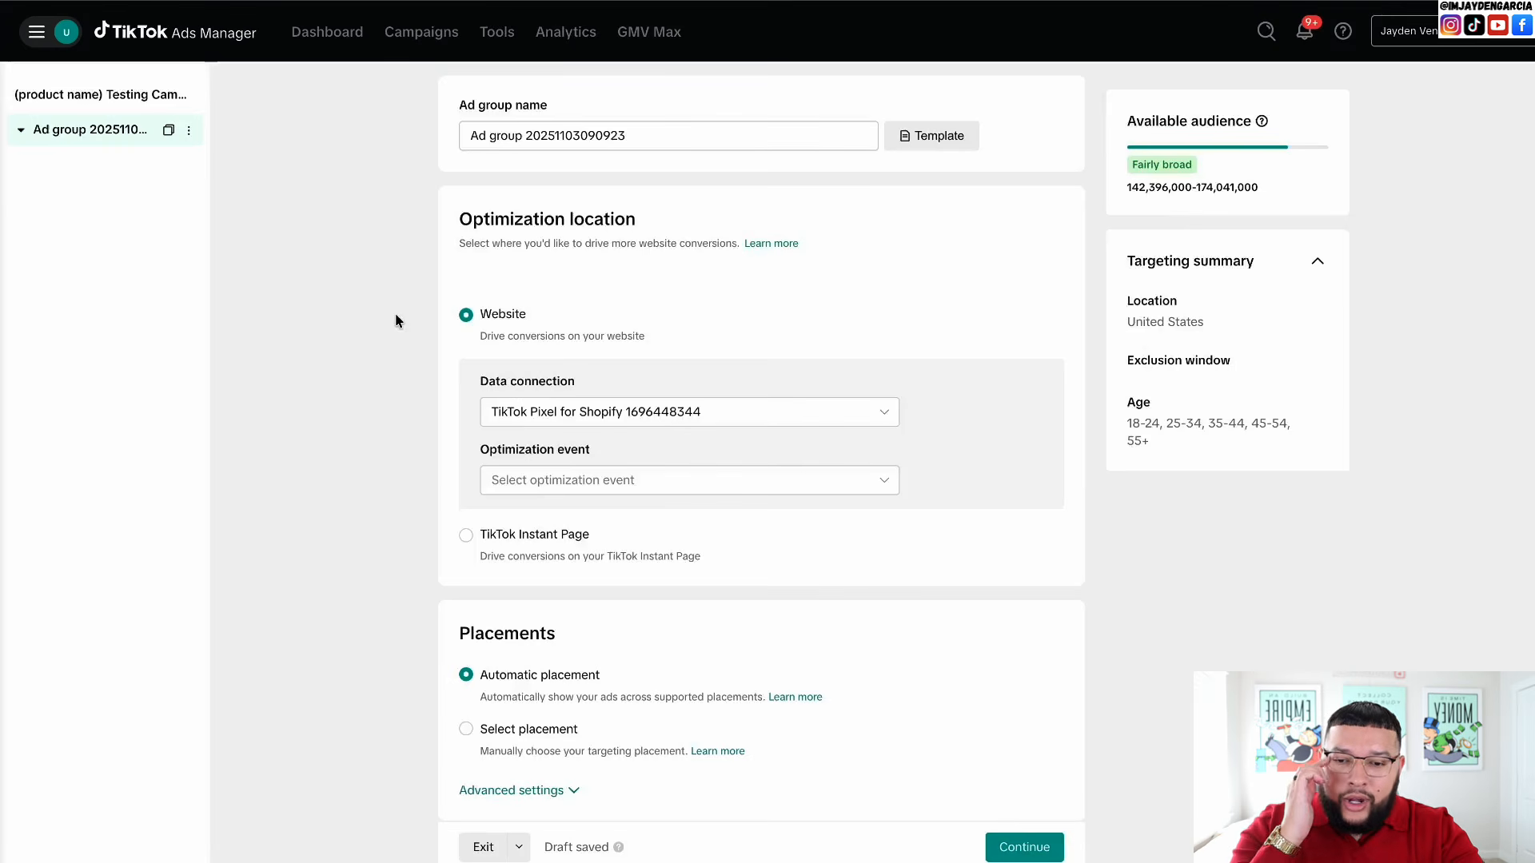
- Replace the default ad group name with 'Open Targeting | US & CA | 18+'
click(538, 136)
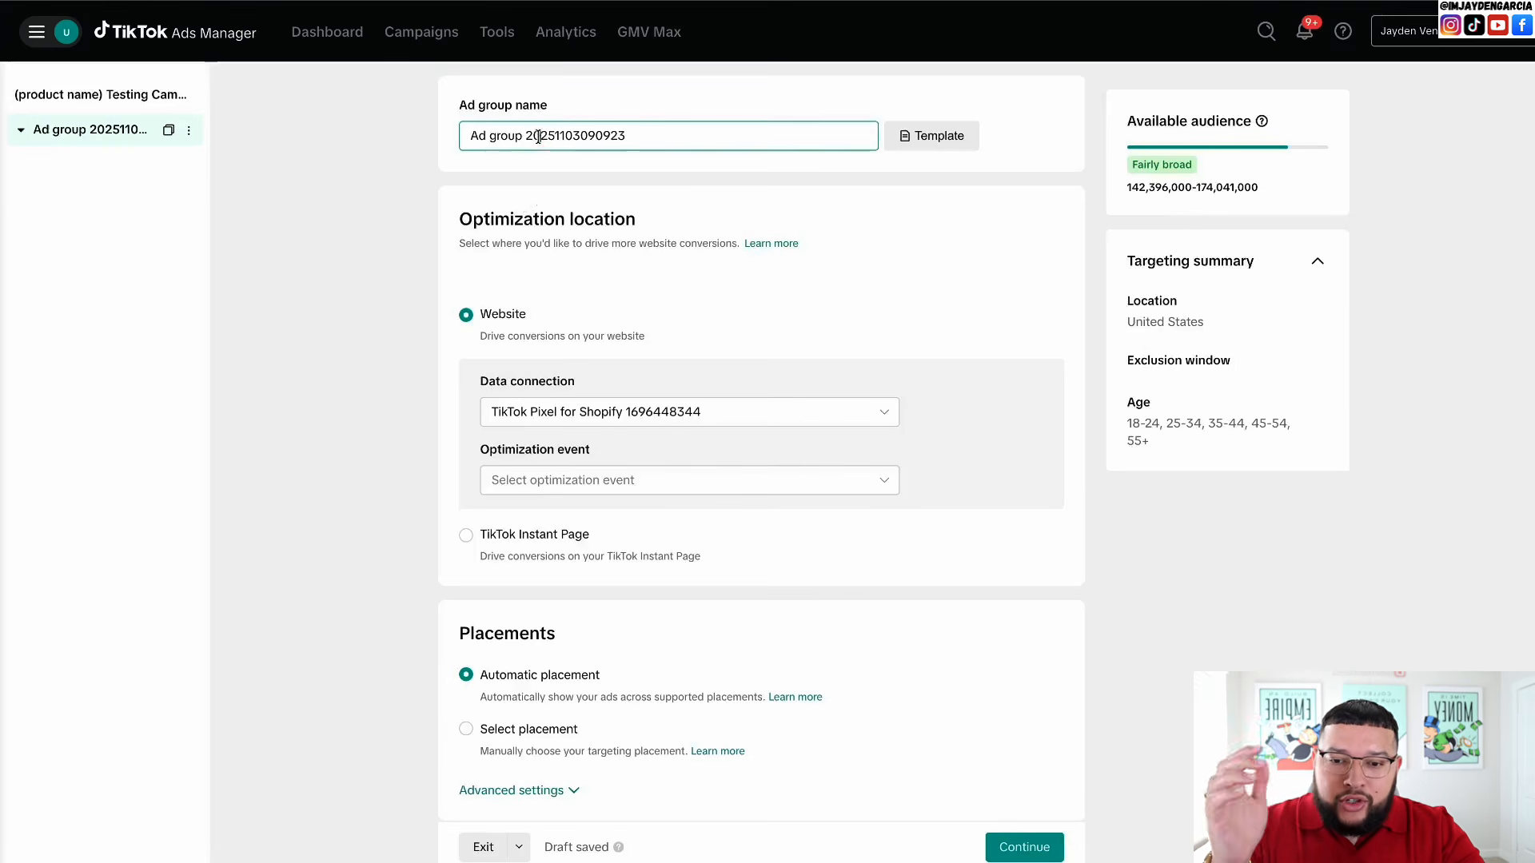
key(ctrl+a)
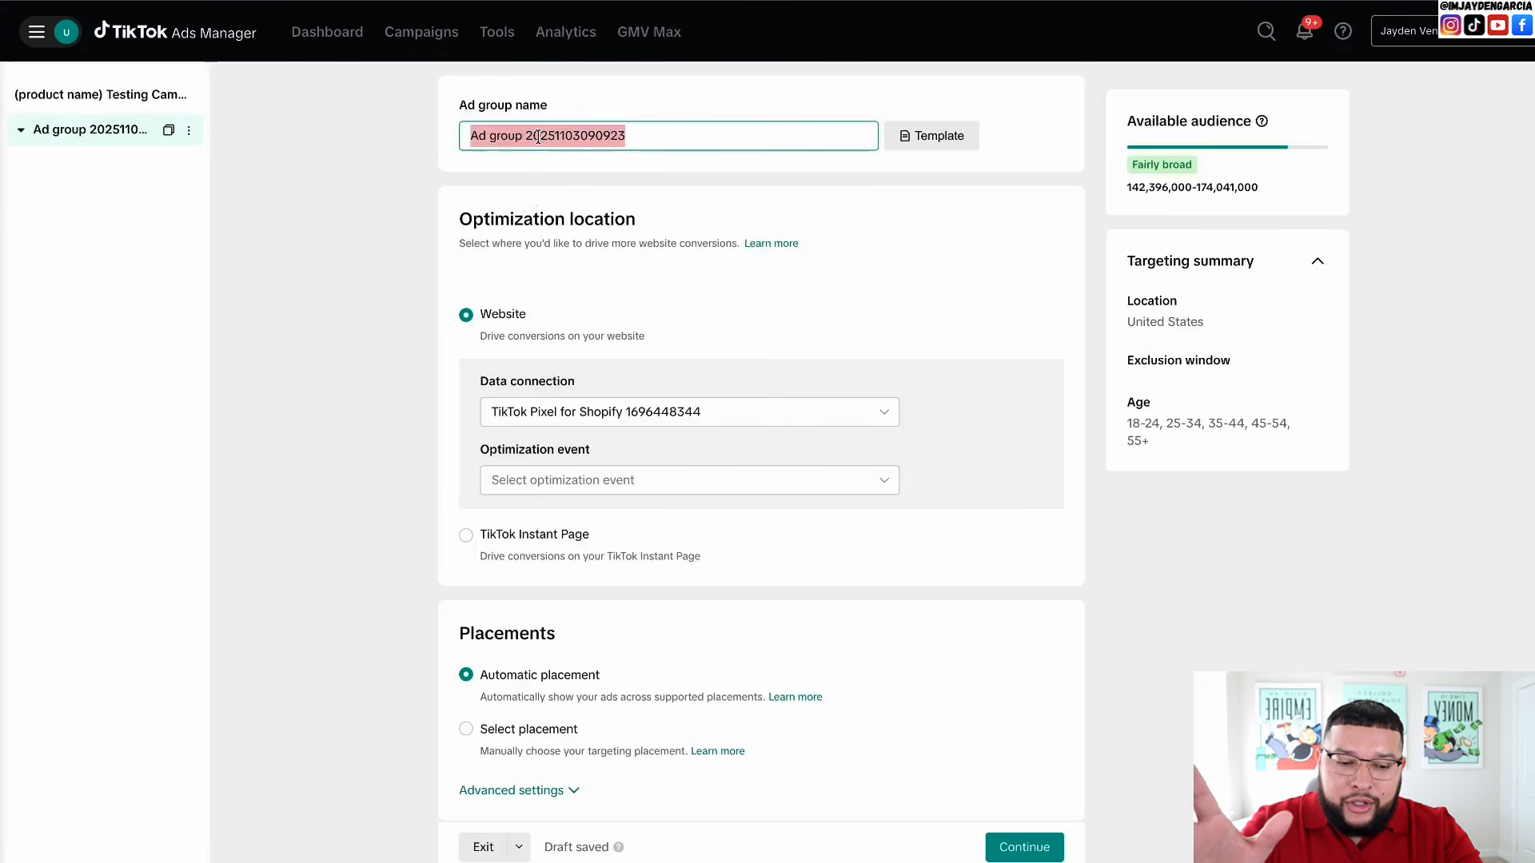
key(BackSpace)
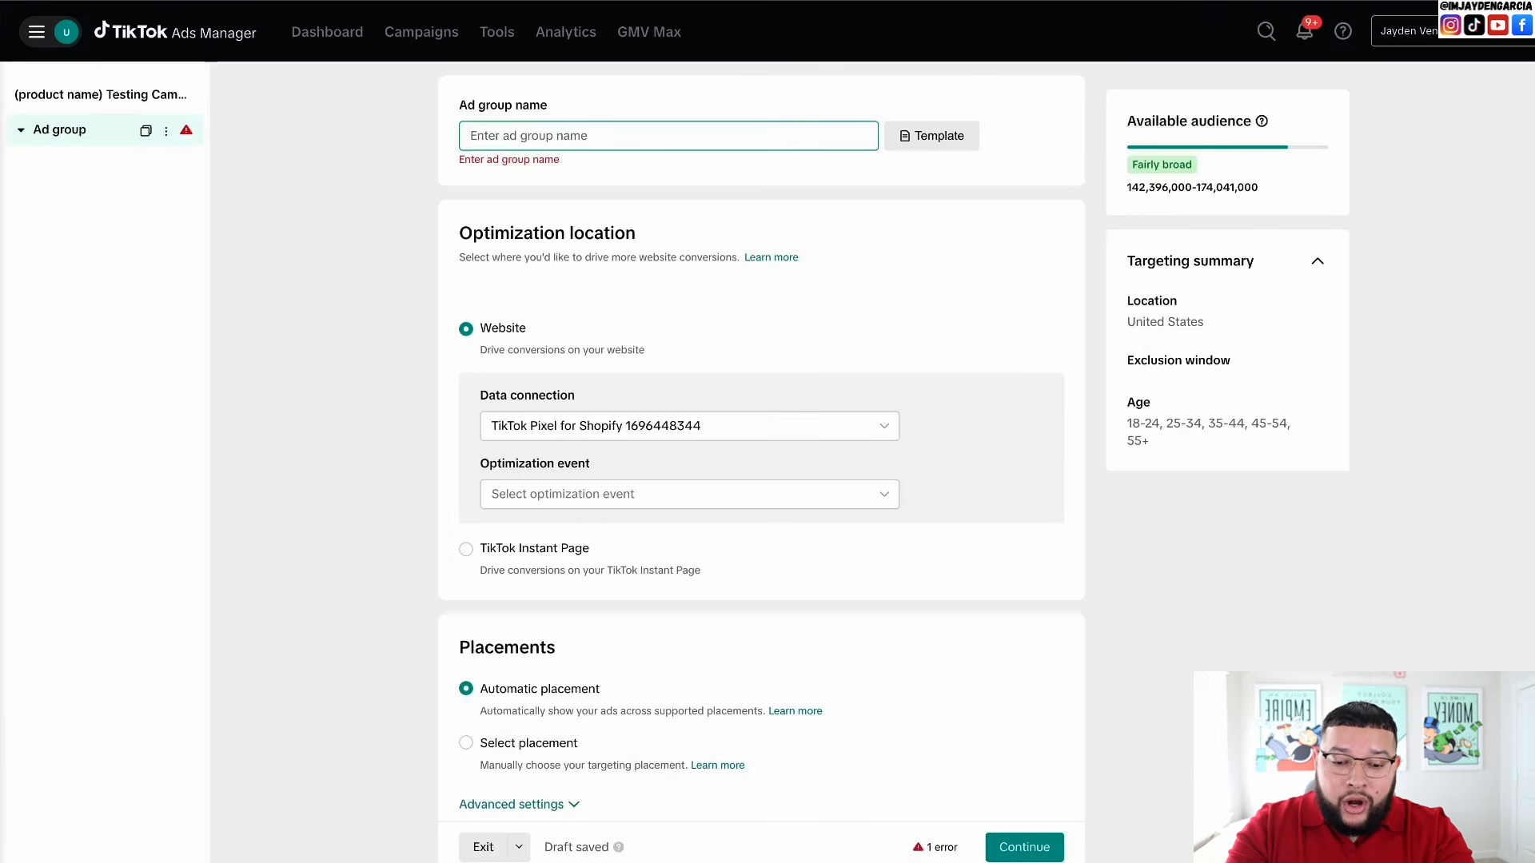
text(Open)
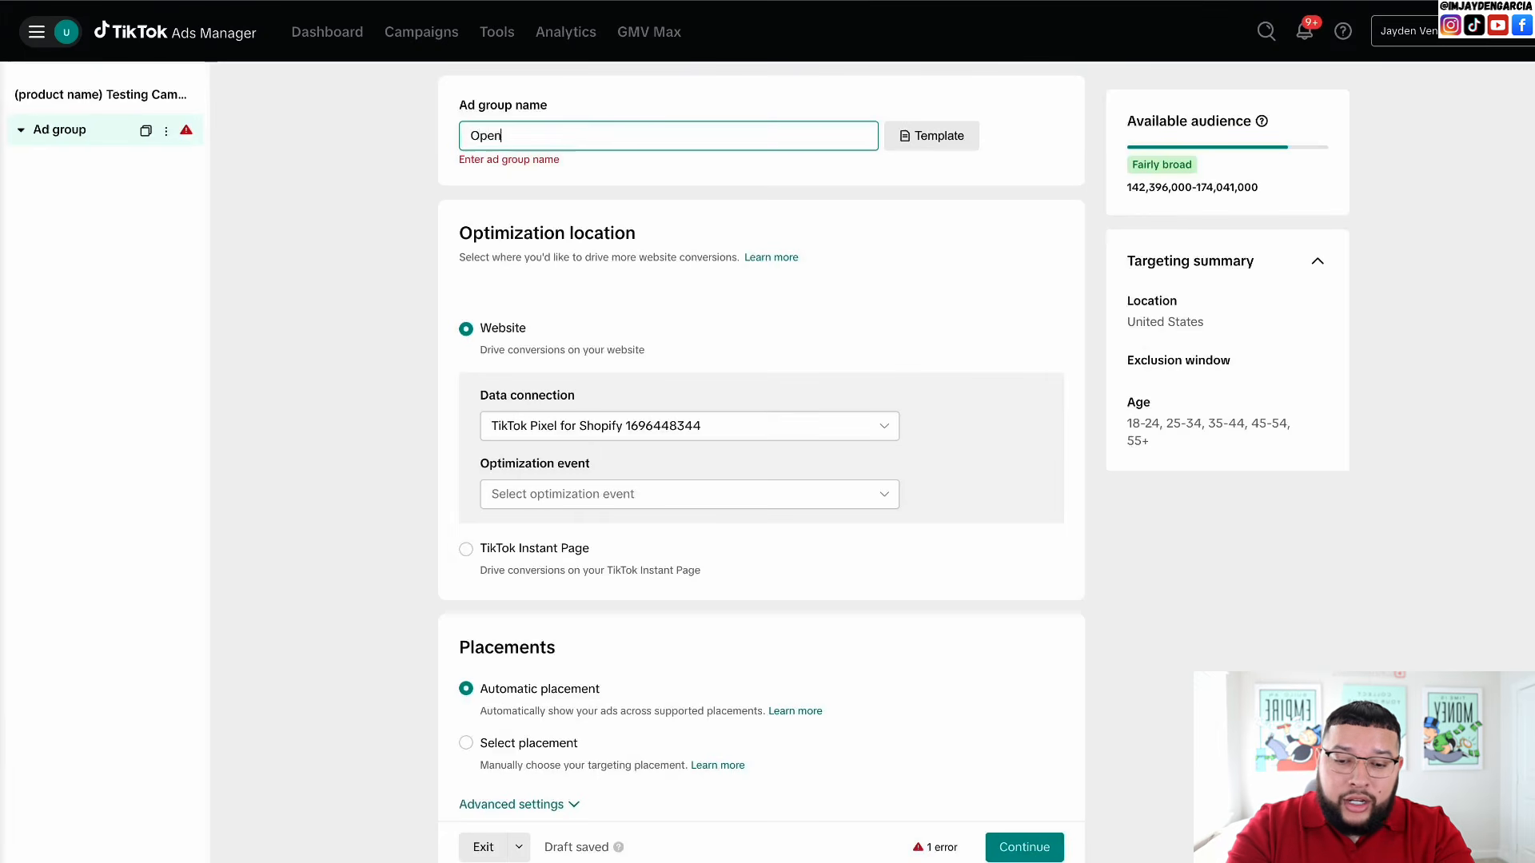
text( Targeti)
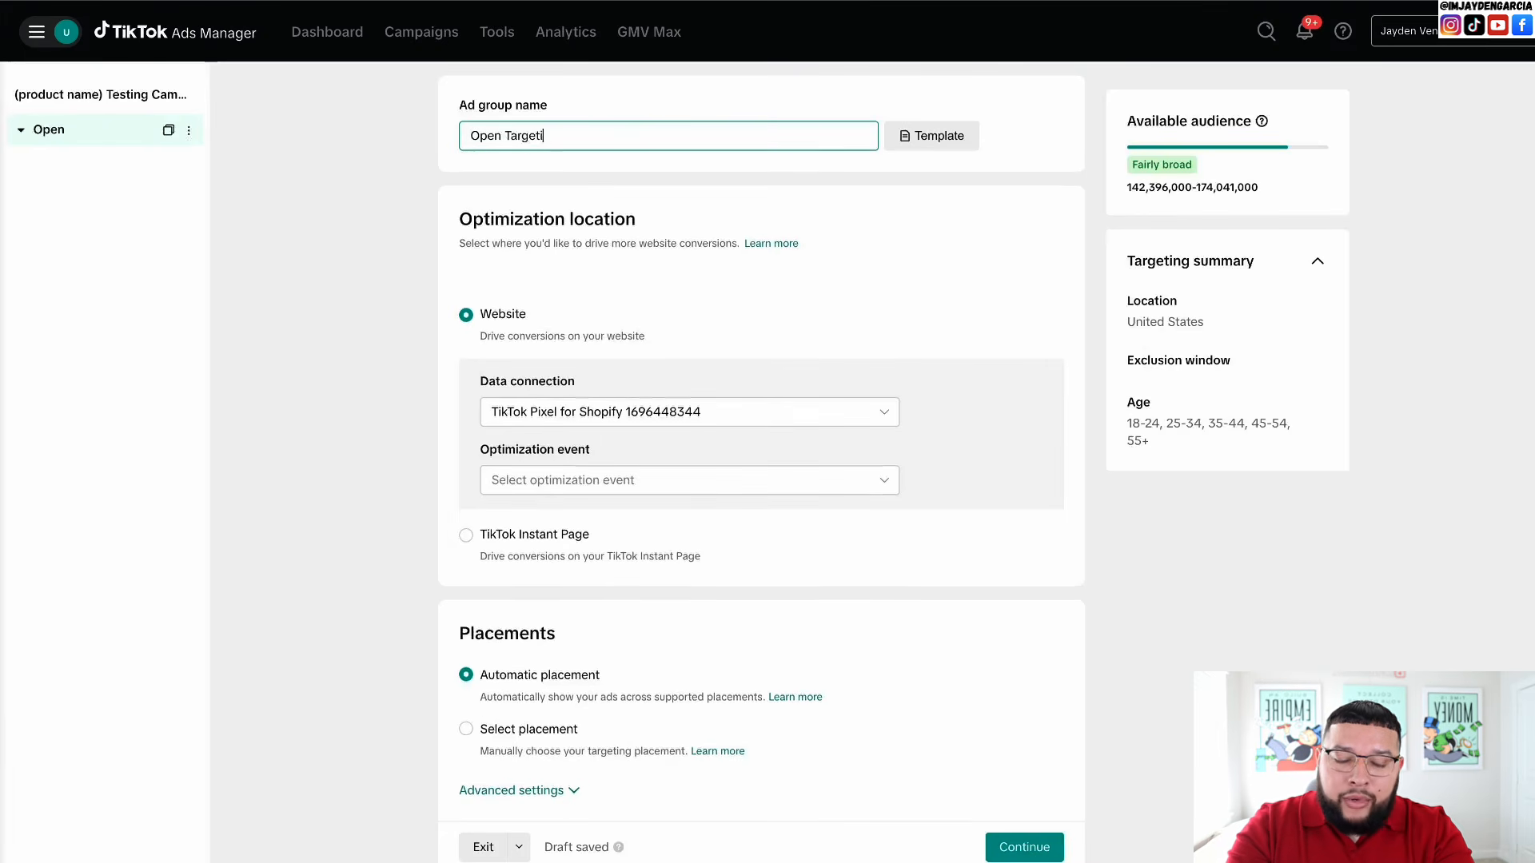
text(ng | )
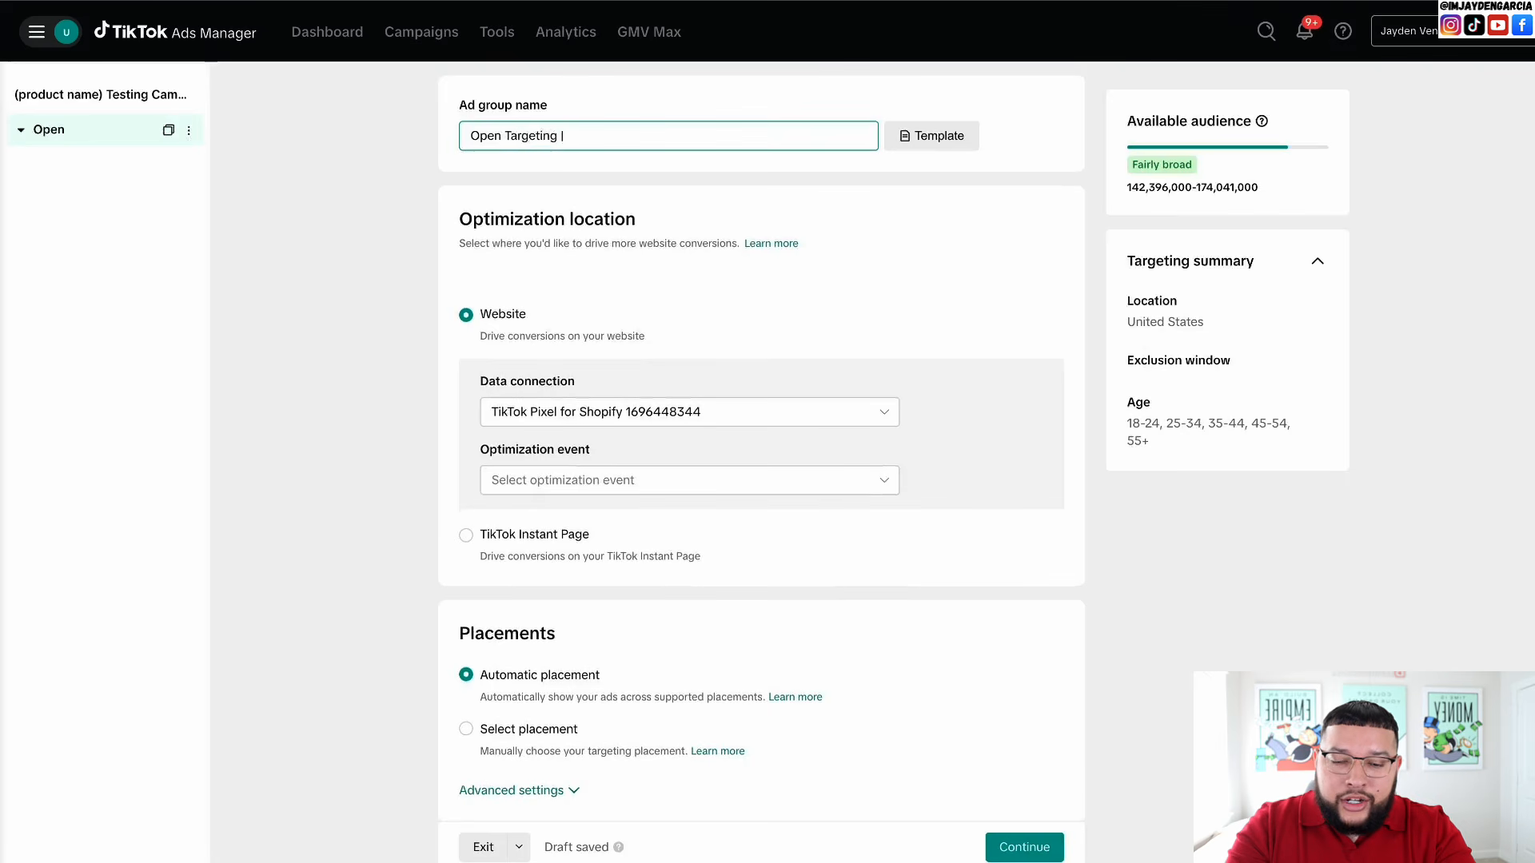
text(US)
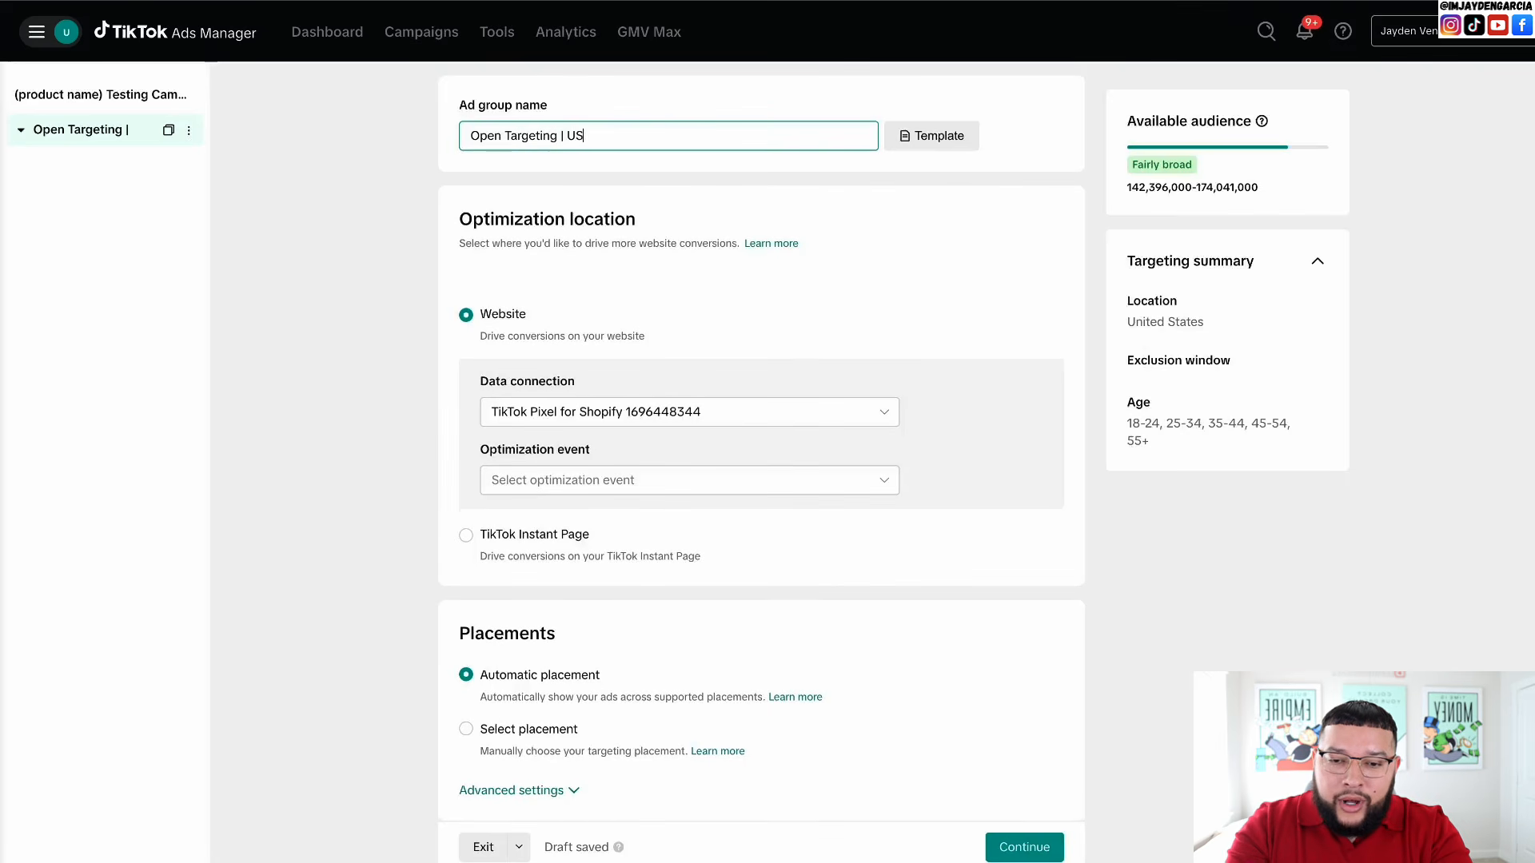
text( & )
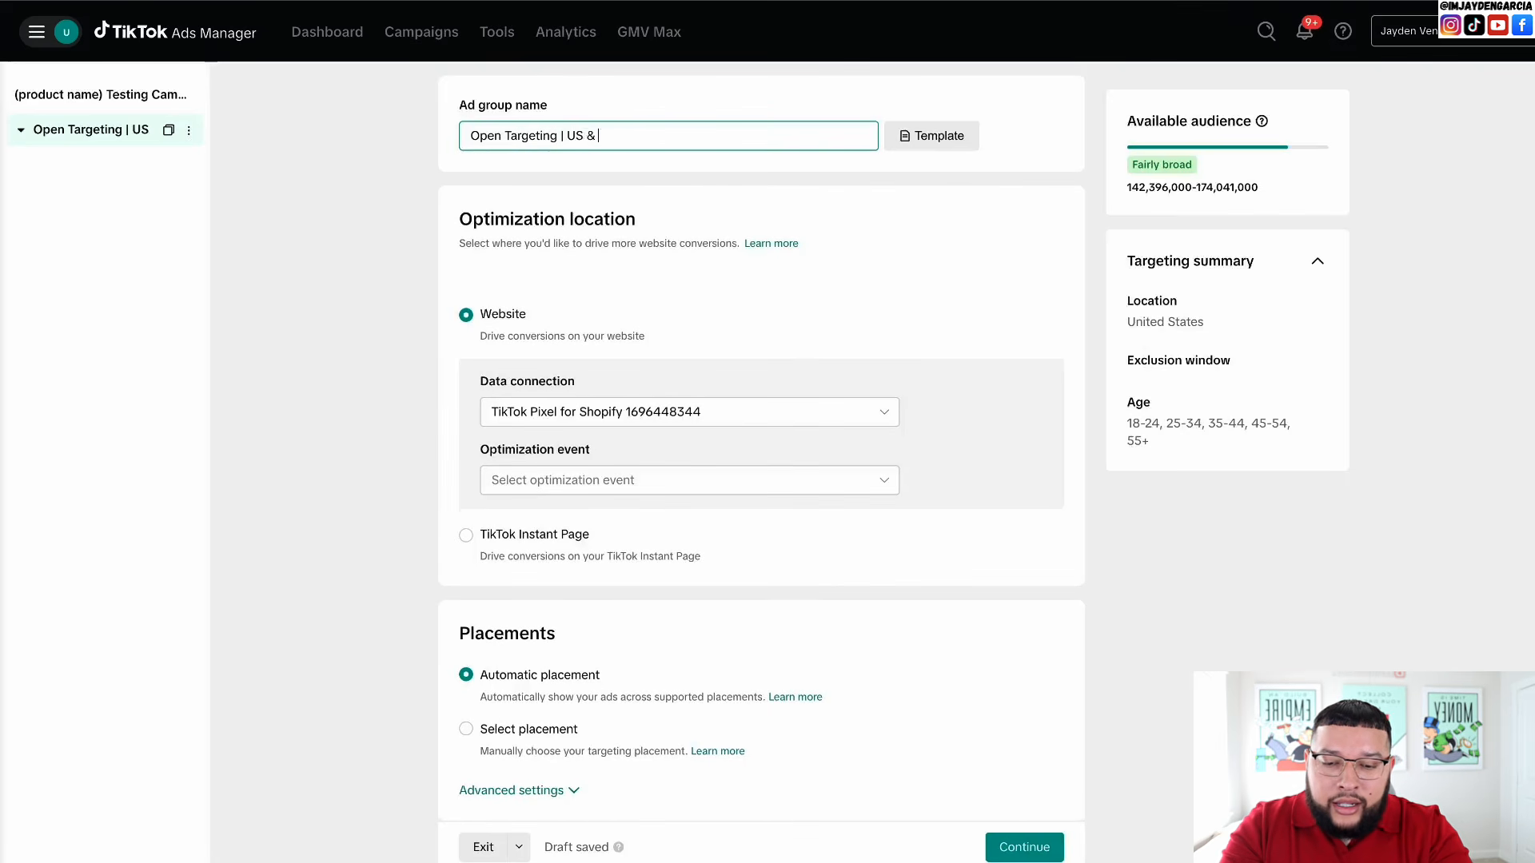
text(CA |)
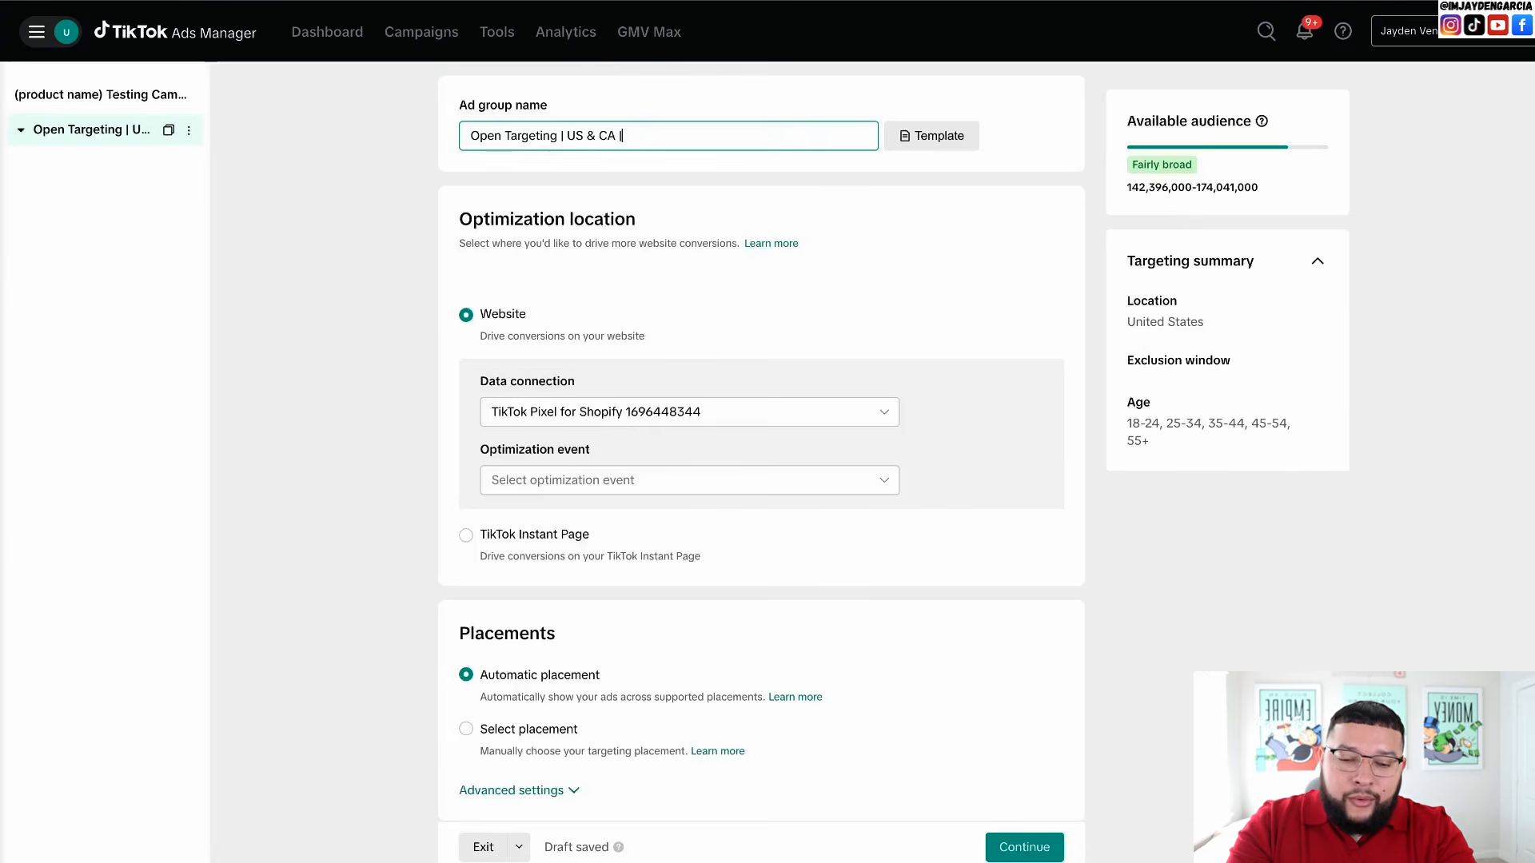
text( 18)
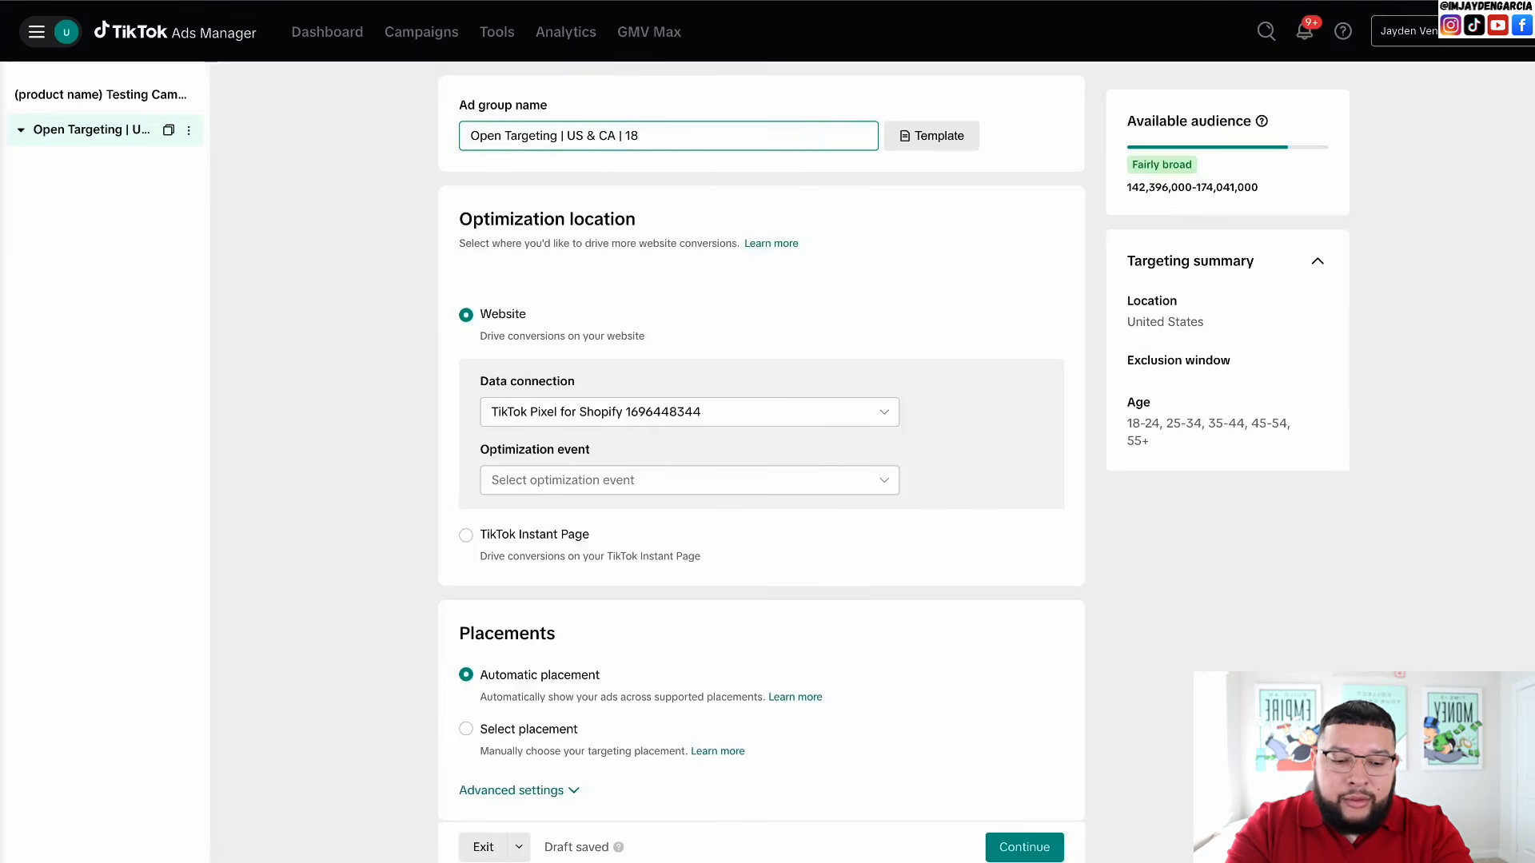
text(+)
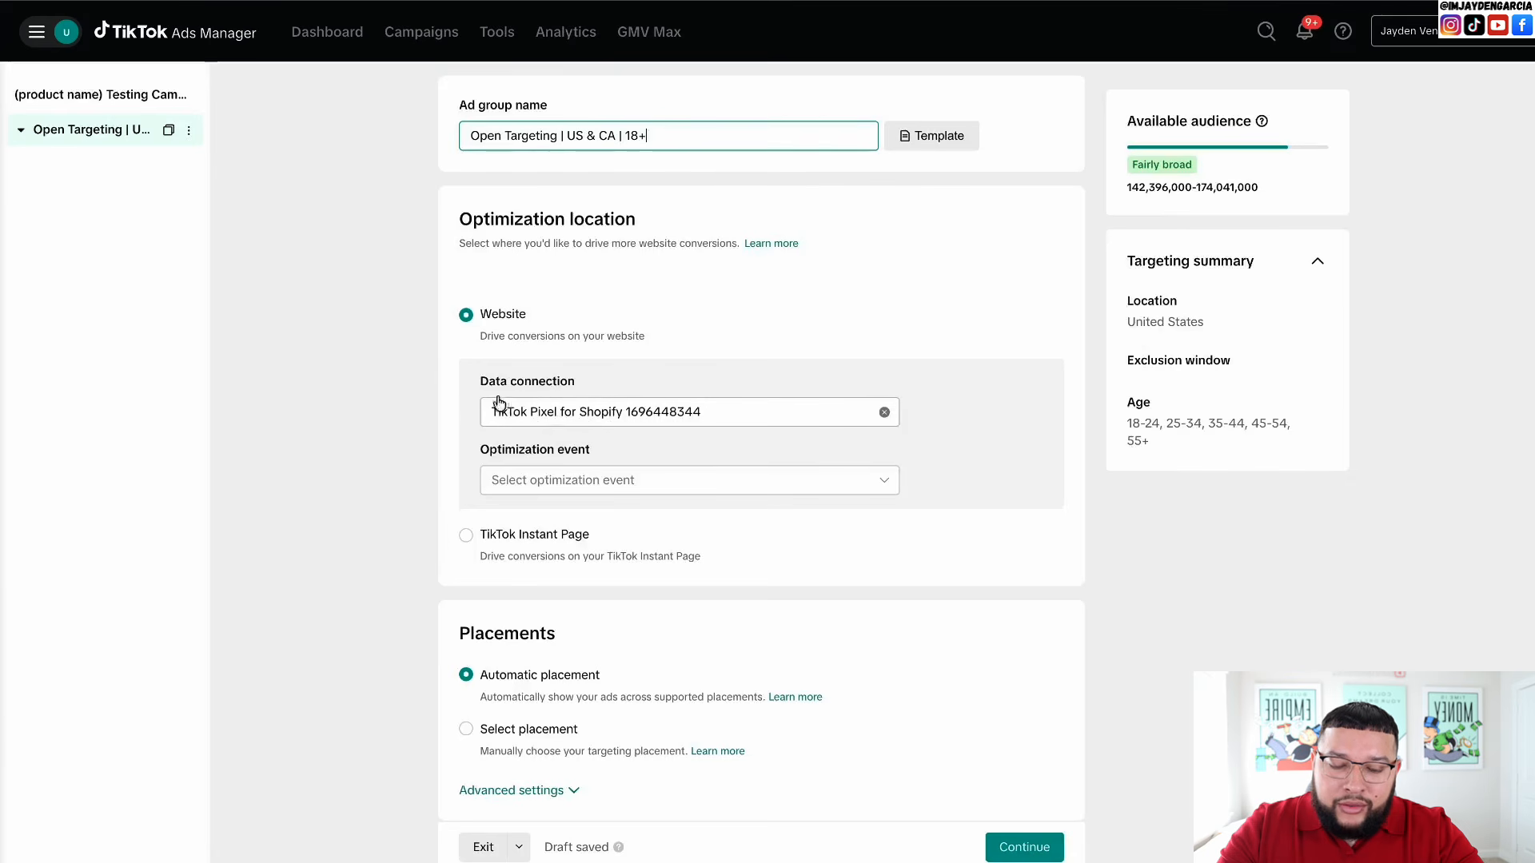
- Set the ad group's optimization event to Purchase
click(565, 489)
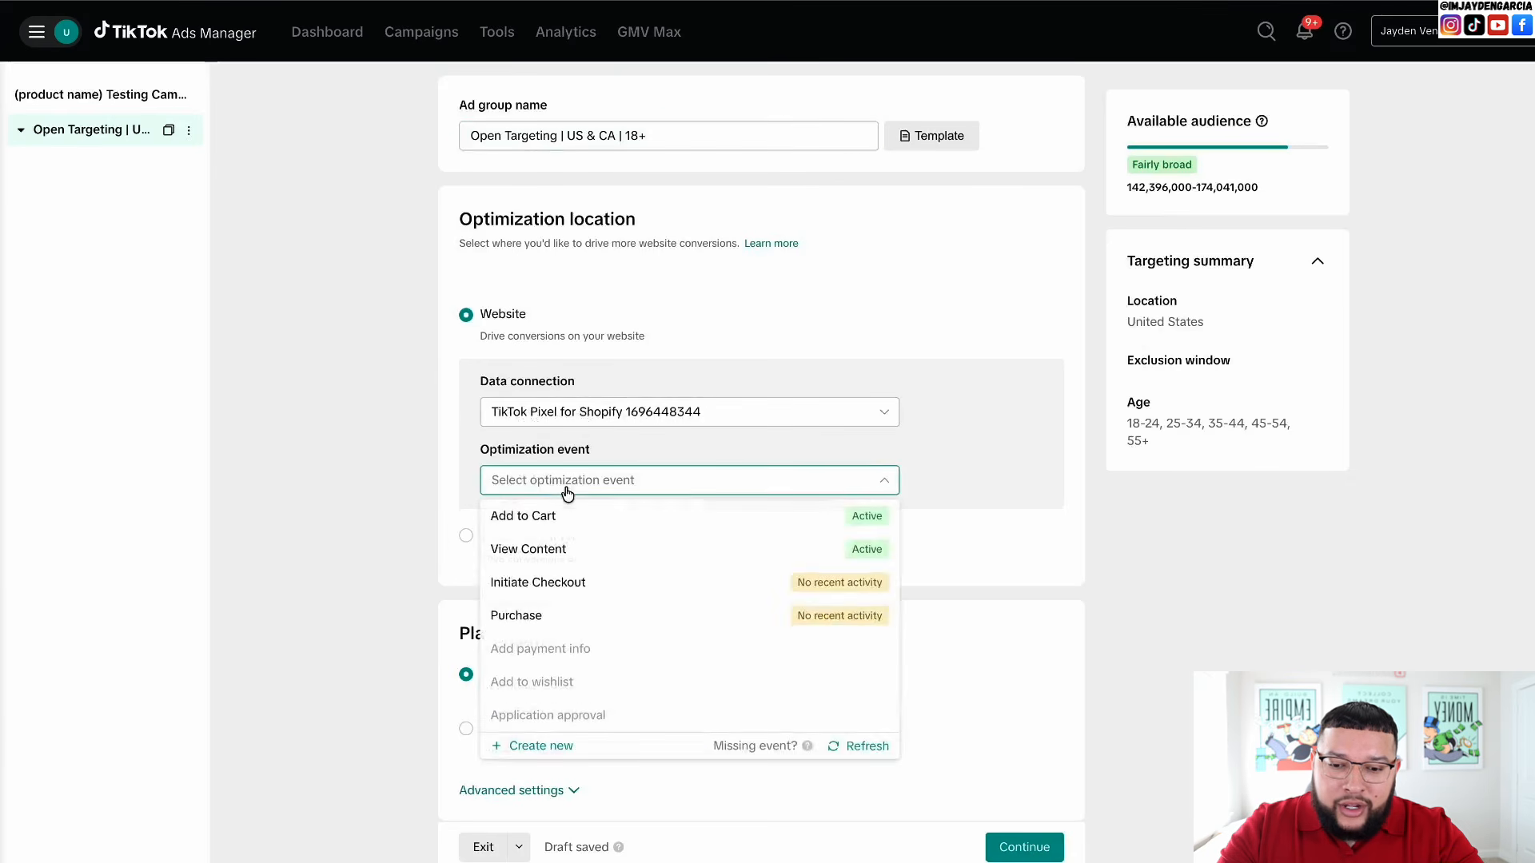
click(550, 617)
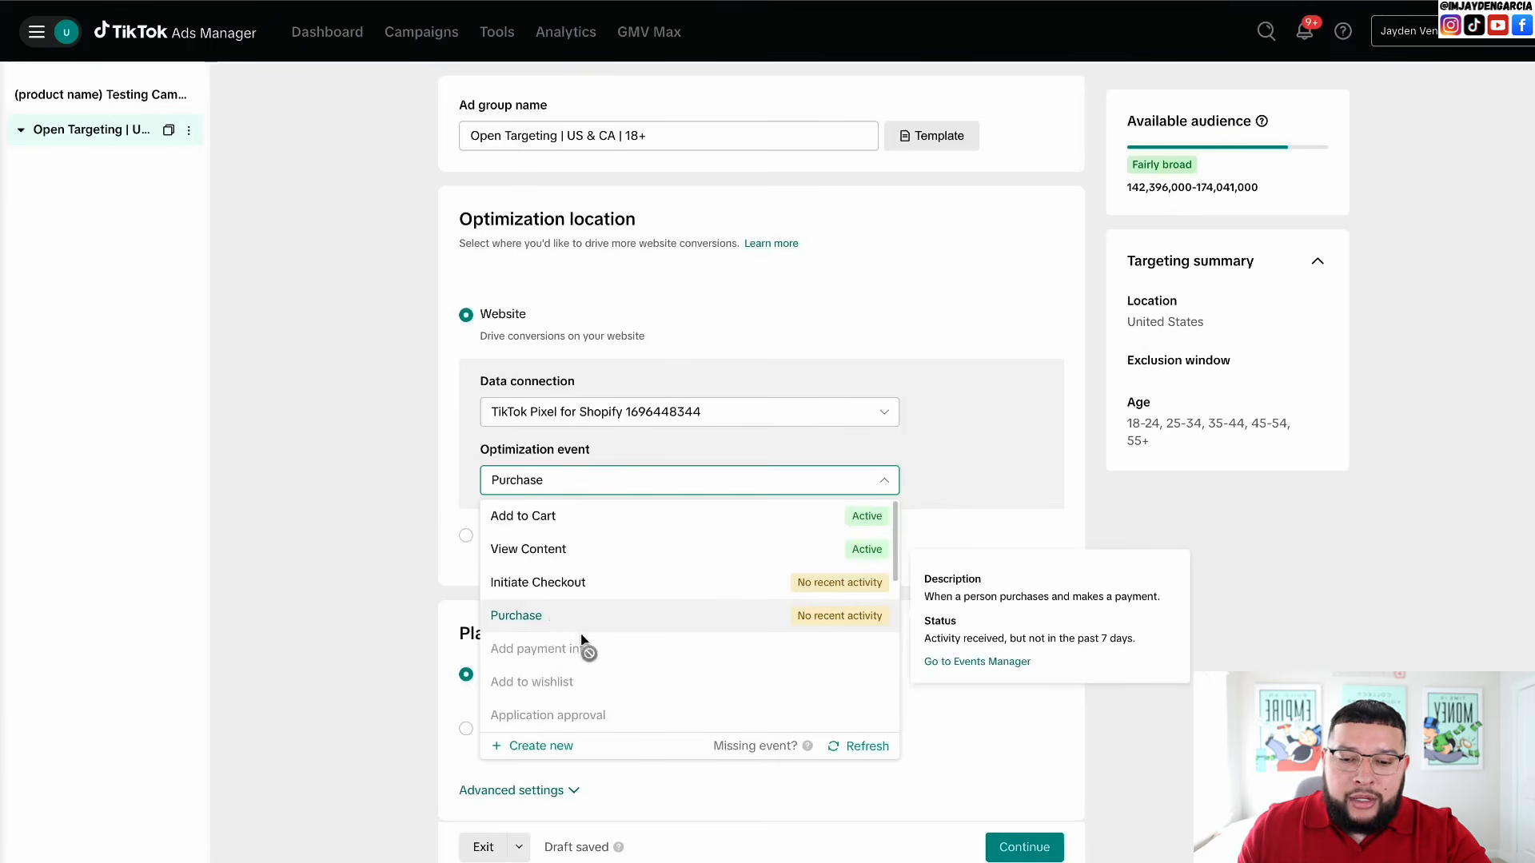
click(547, 618)
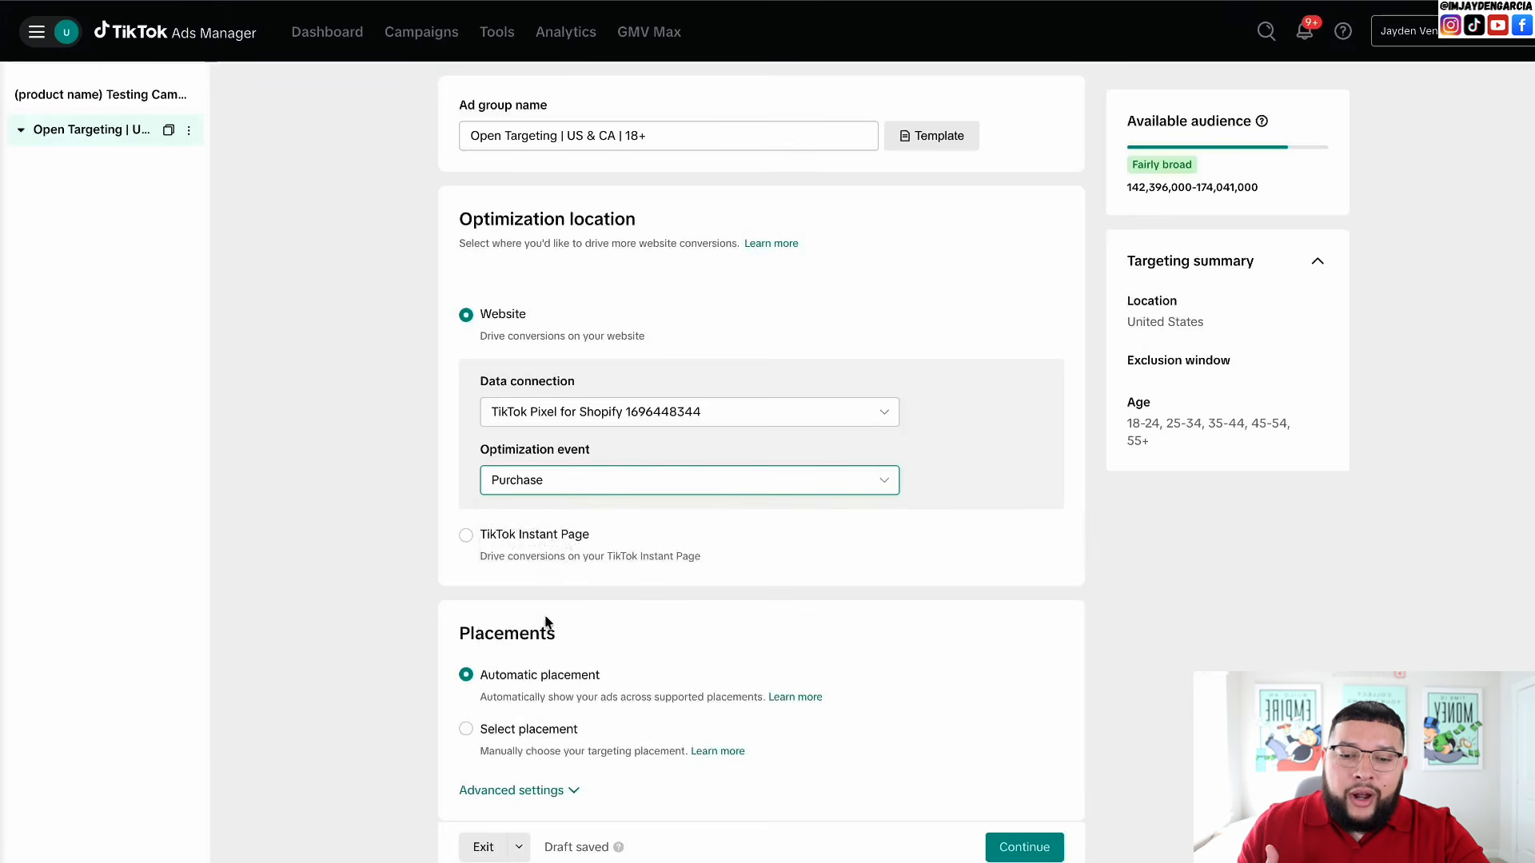
click(546, 484)
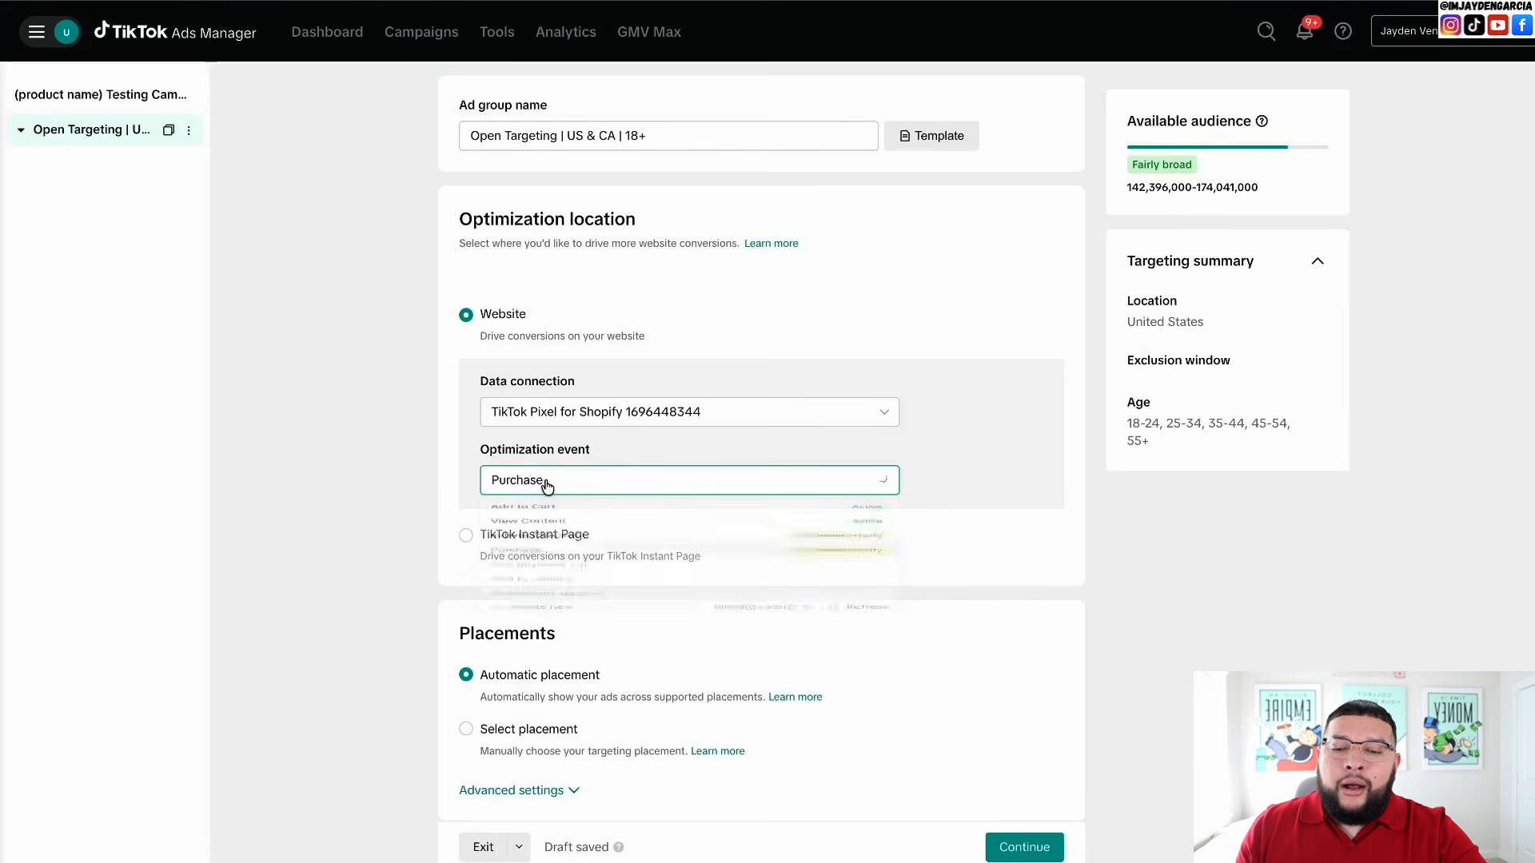
click(565, 621)
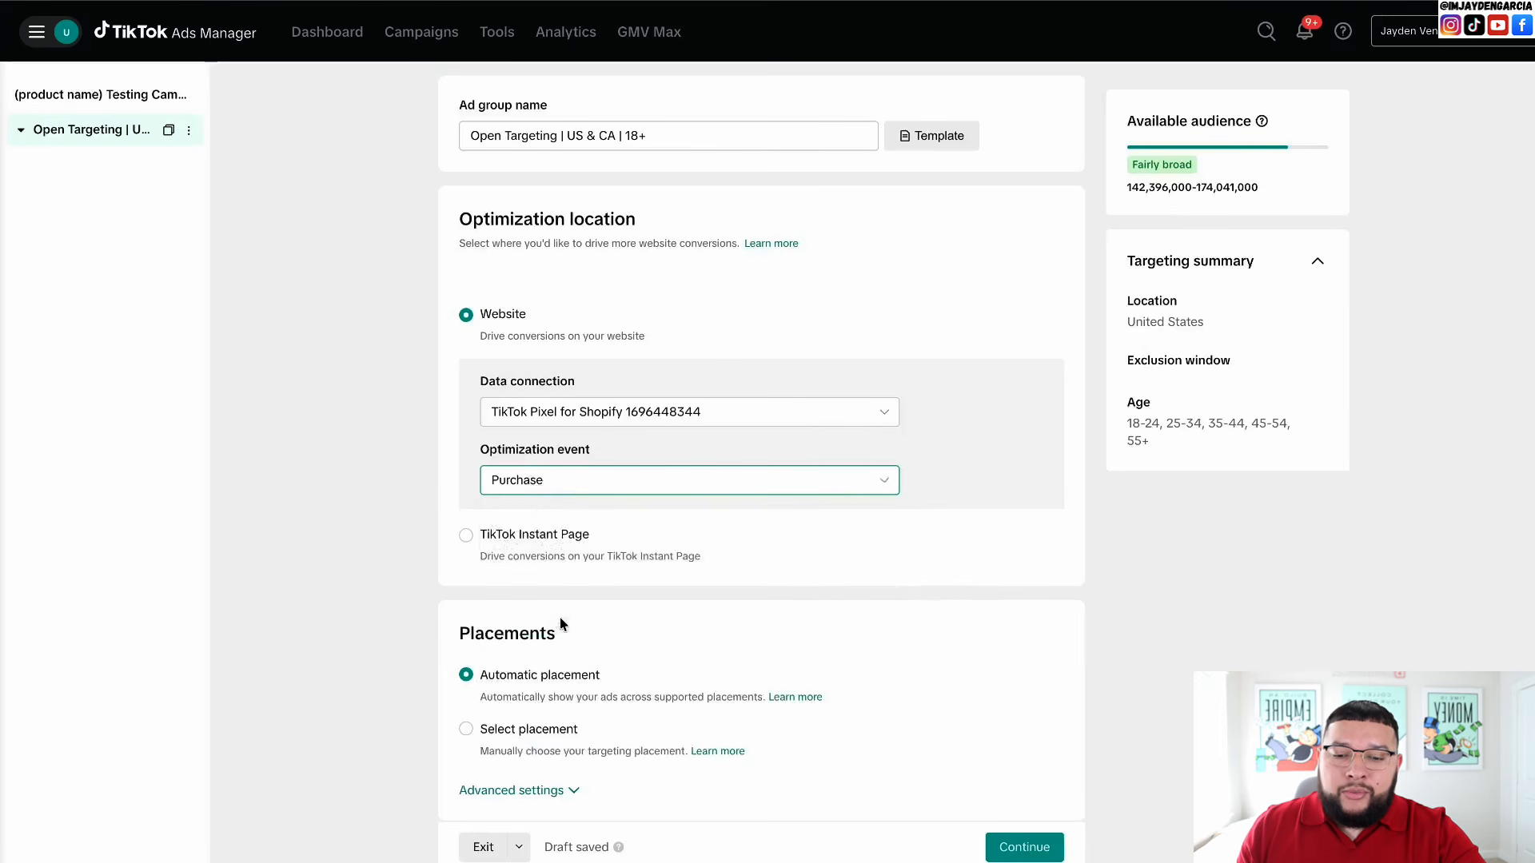
click(525, 494)
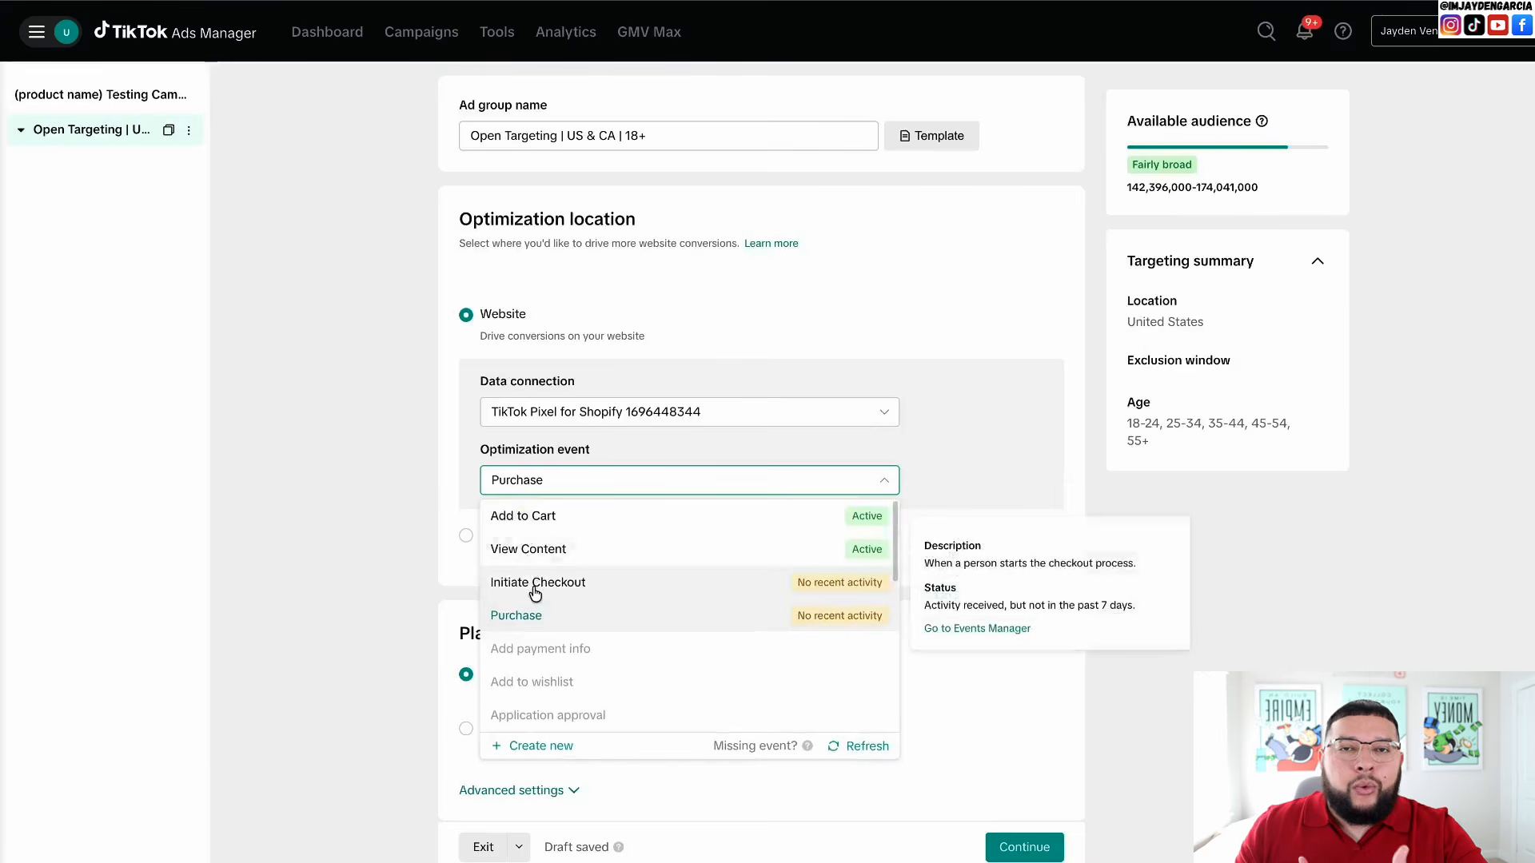
- Untick Global App Bundle and Pangle so ads show on TikTok only
scroll(535, 592, down, 2)
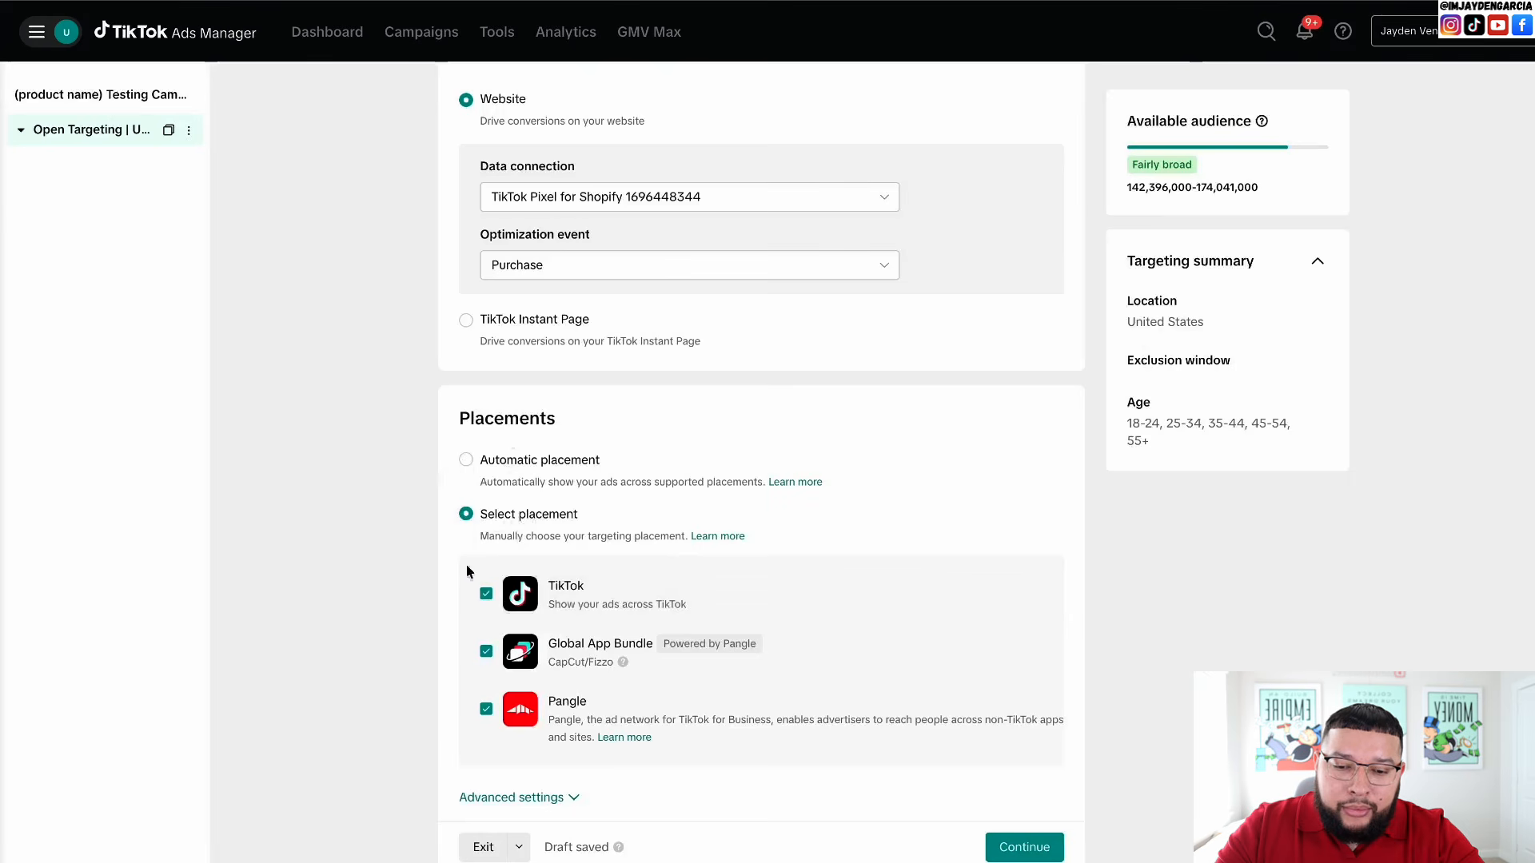
scroll(467, 569, down, 2)
scroll(460, 583, down, 1)
click(486, 466)
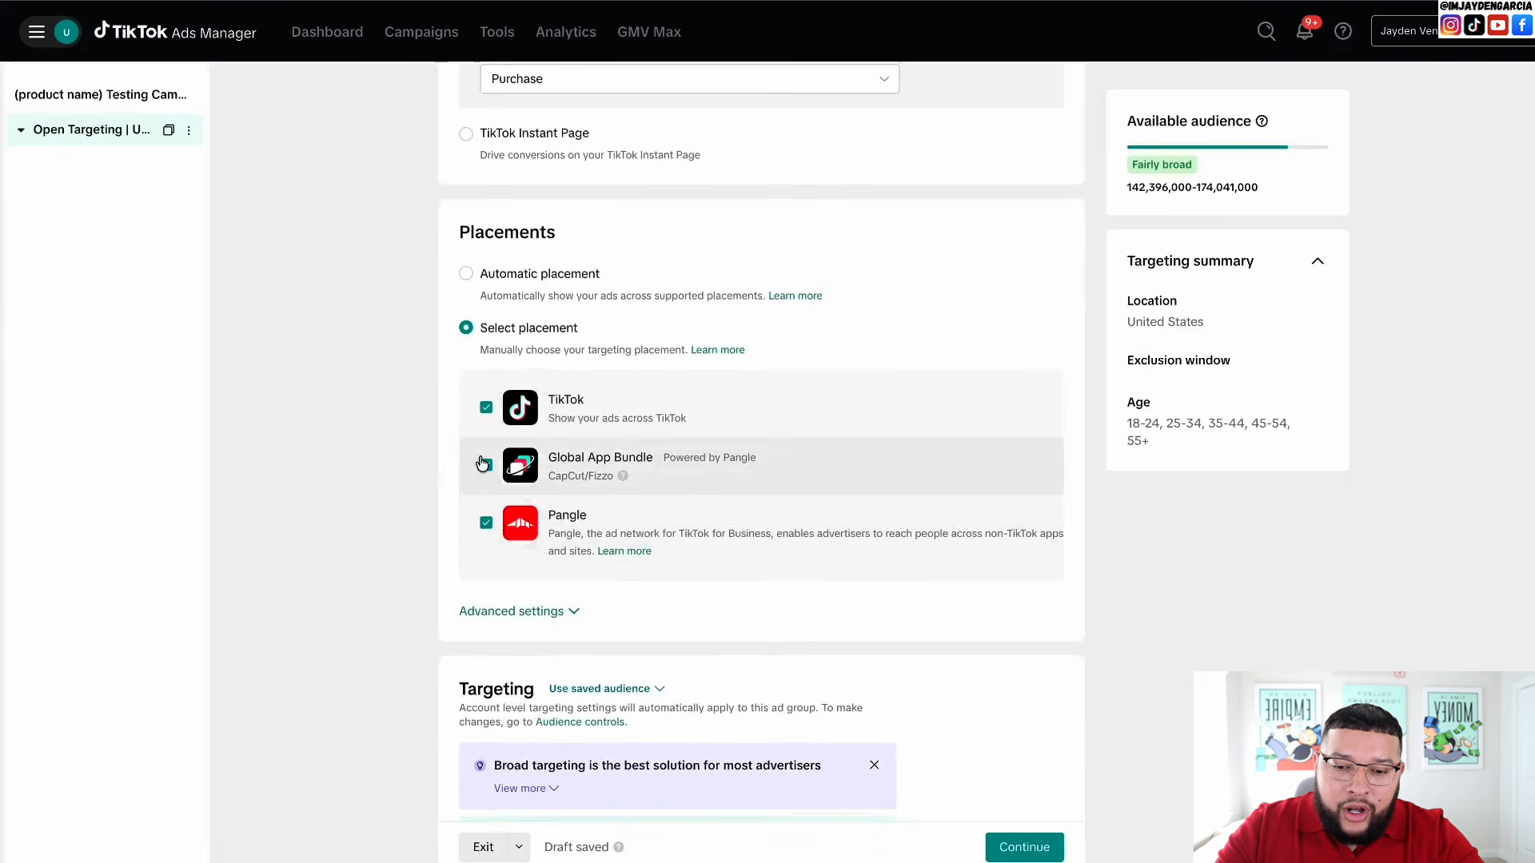
click(485, 523)
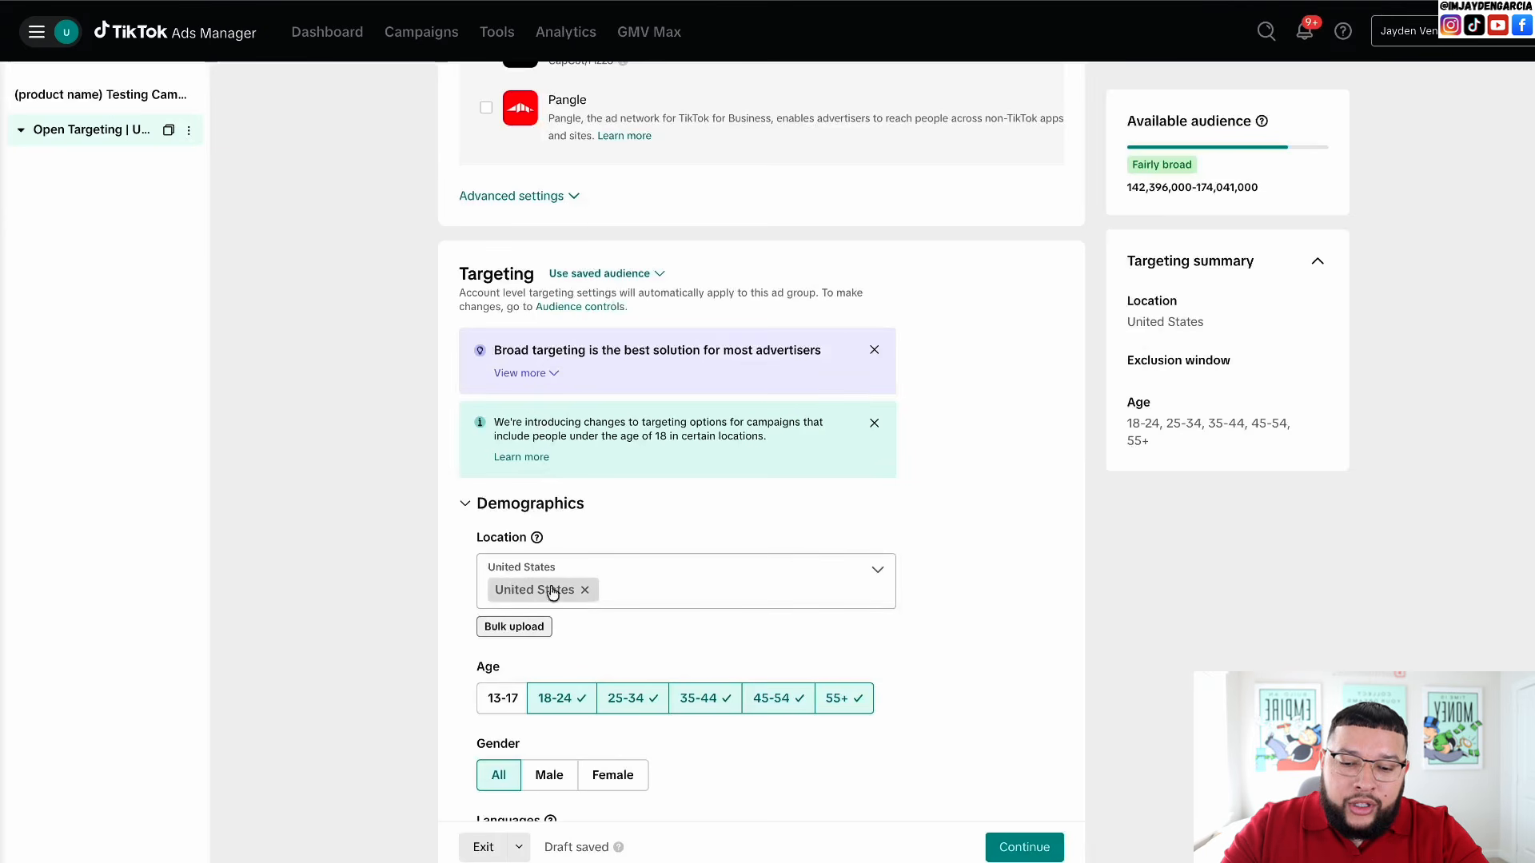
- Add Canada to the targeted locations alongside the United States
click(875, 573)
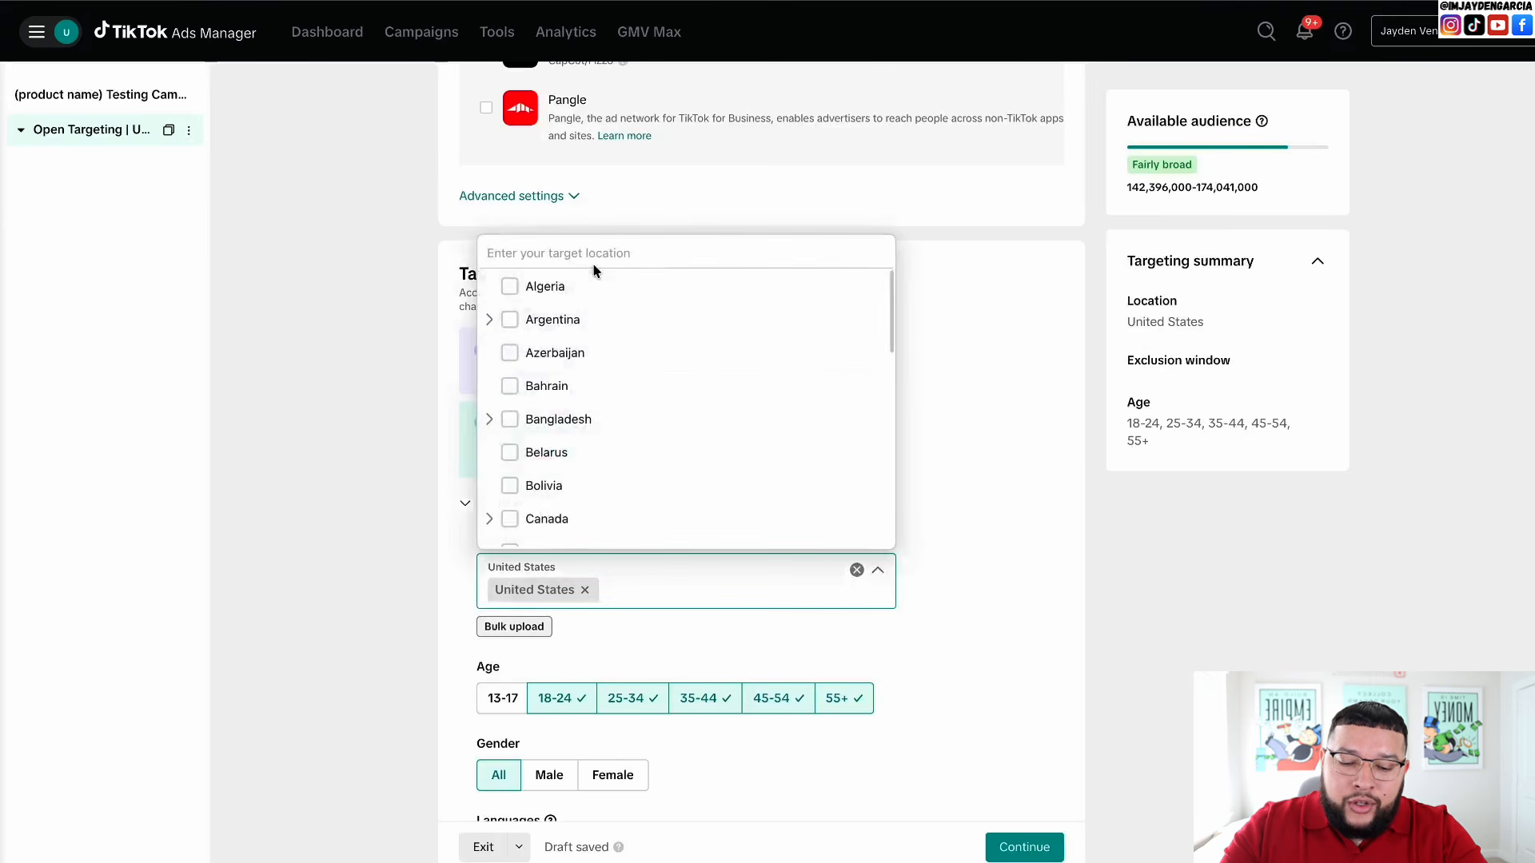
text(canada)
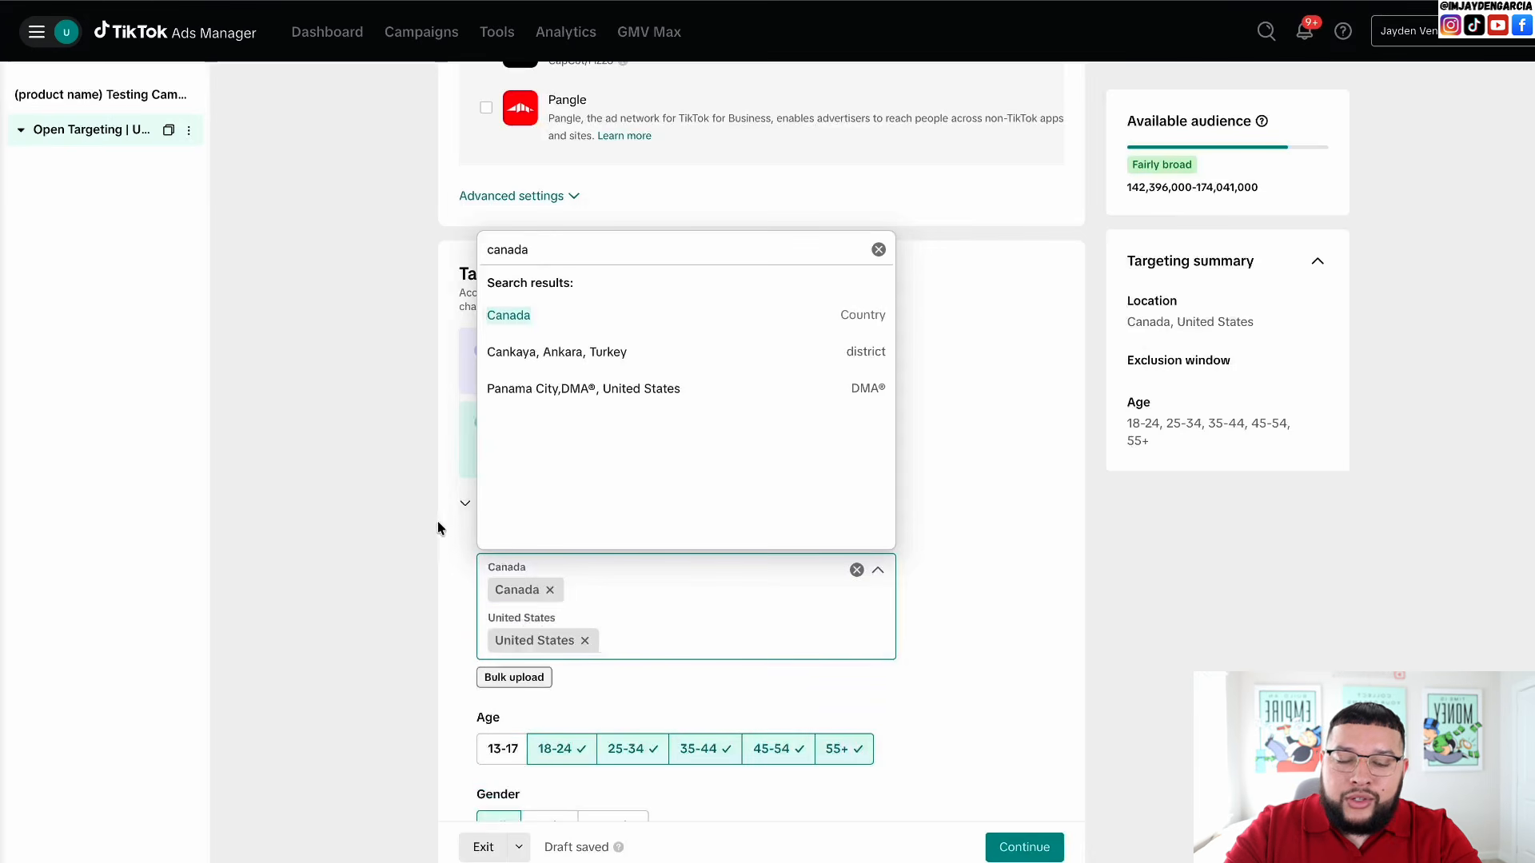
click(430, 556)
scroll(435, 479, down, 4)
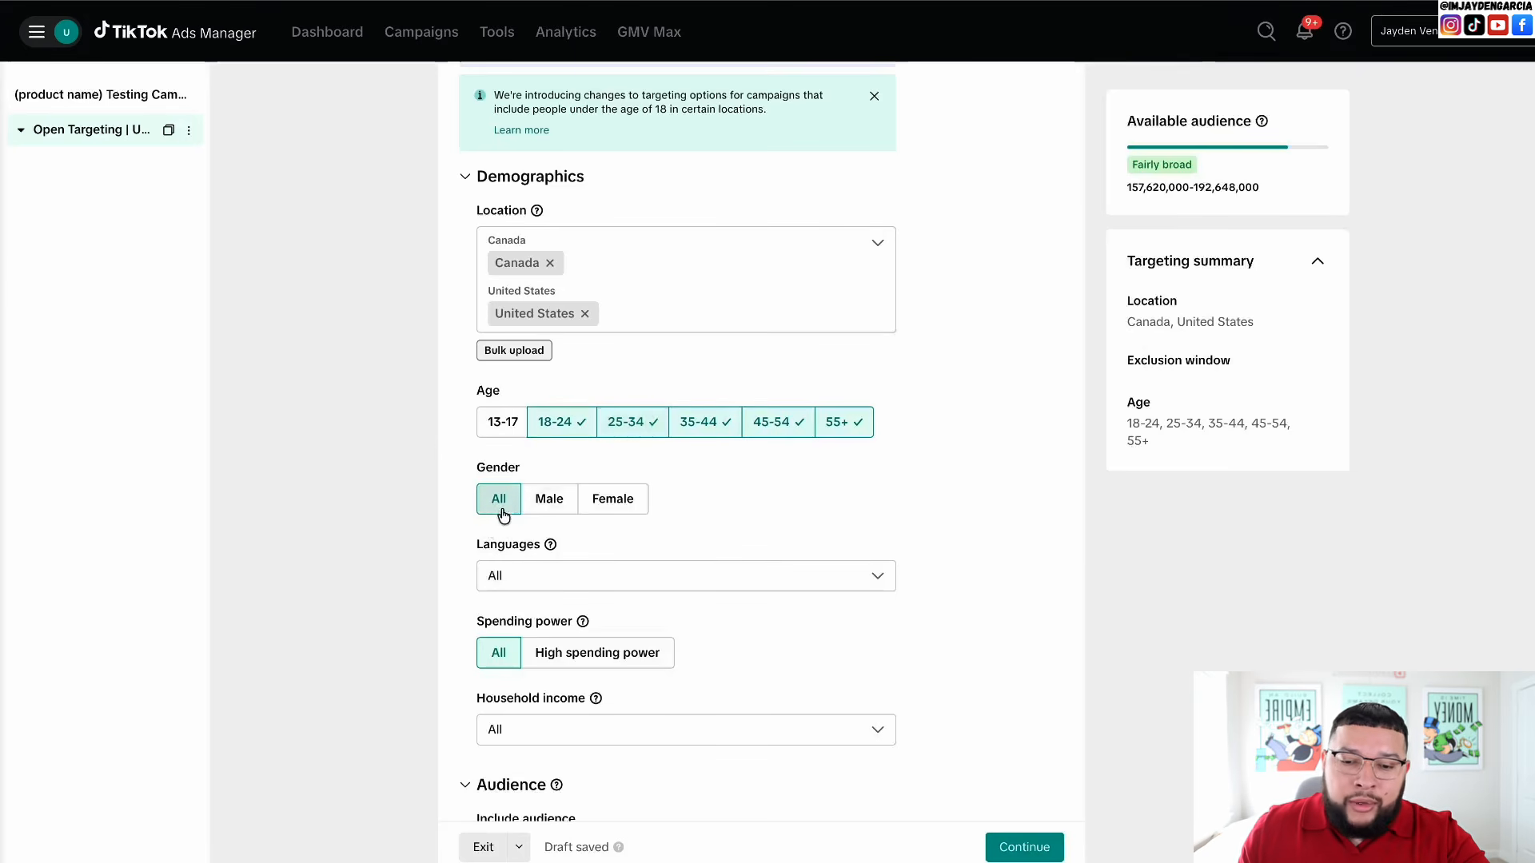
scroll(502, 515, down, 2)
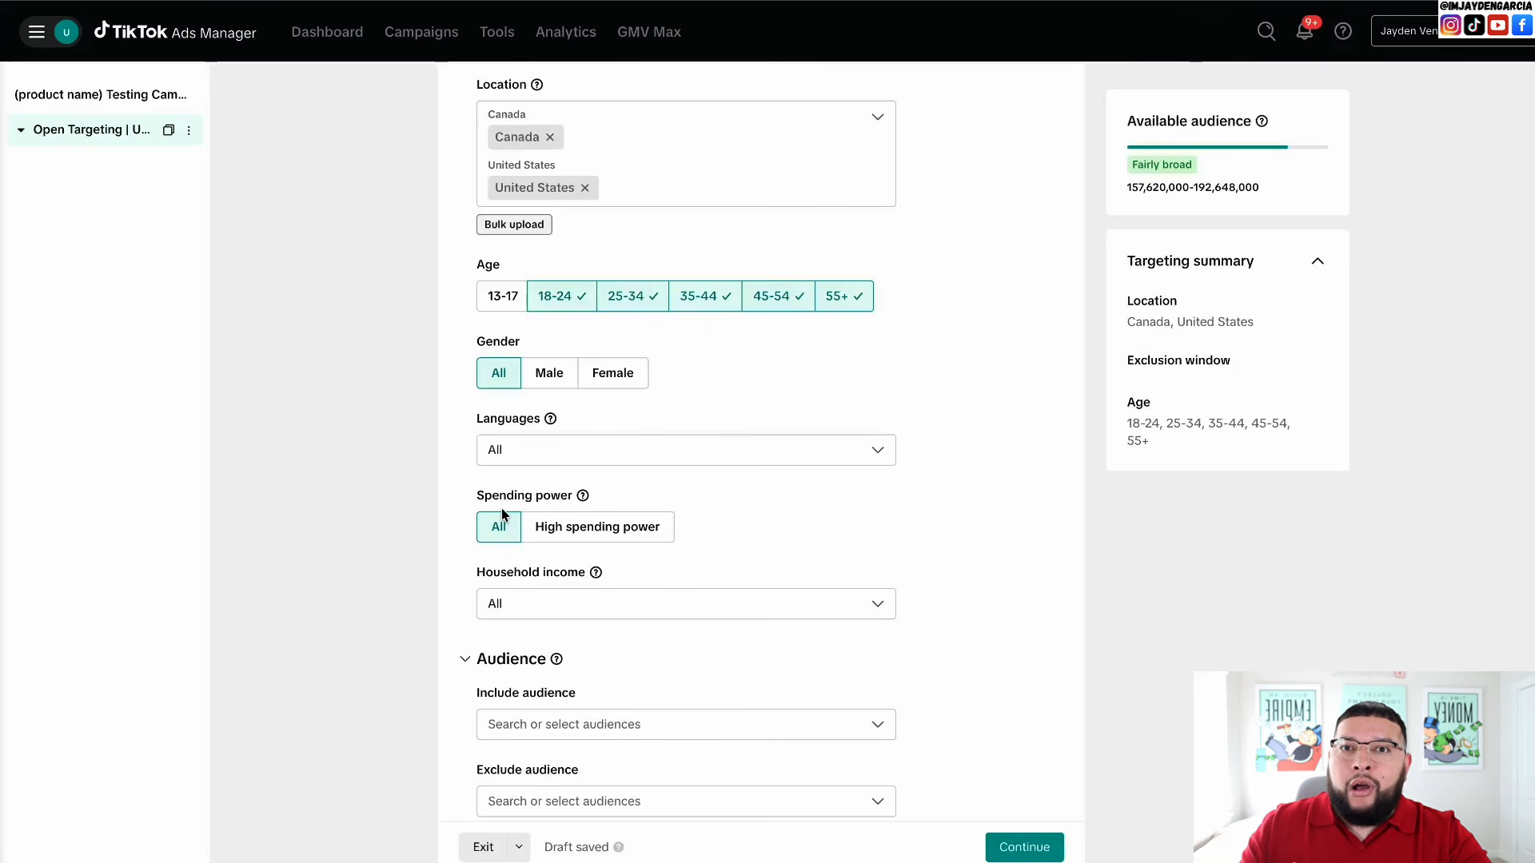
scroll(562, 521, down, 6)
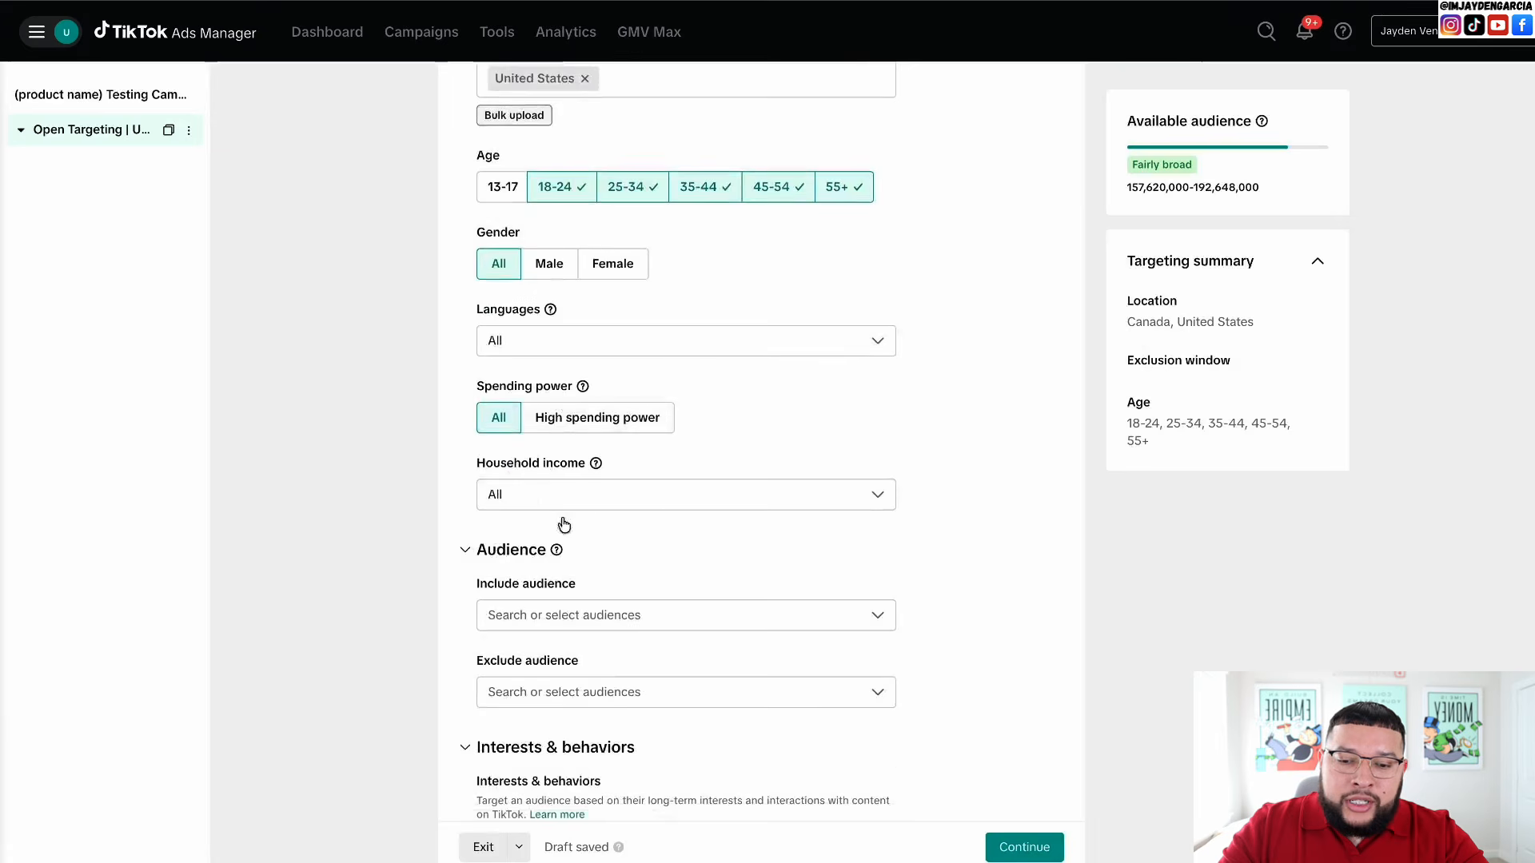
scroll(562, 523, down, 4)
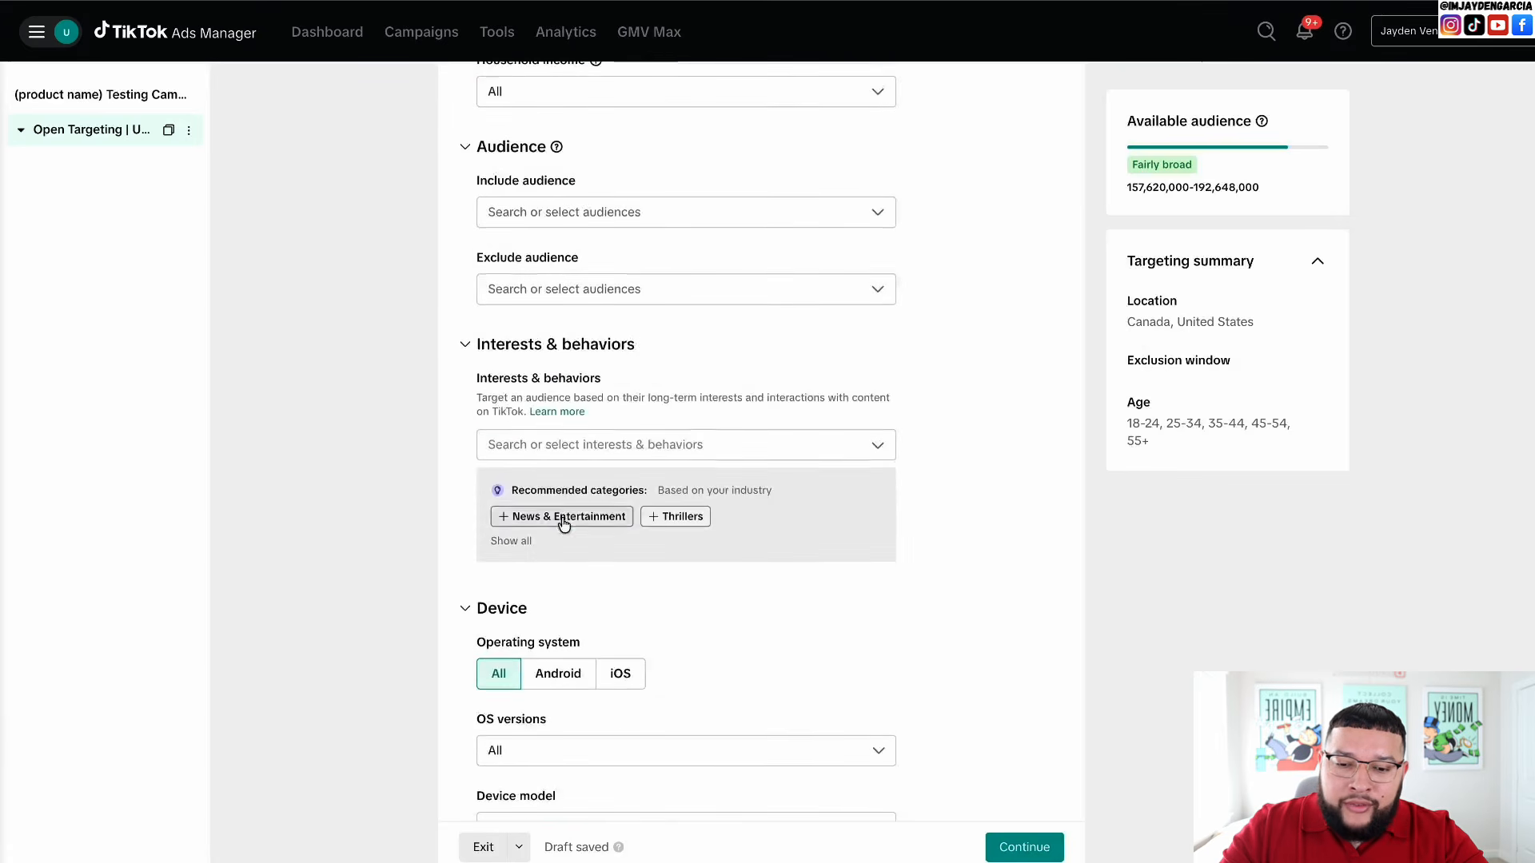
scroll(478, 430, down, 1)
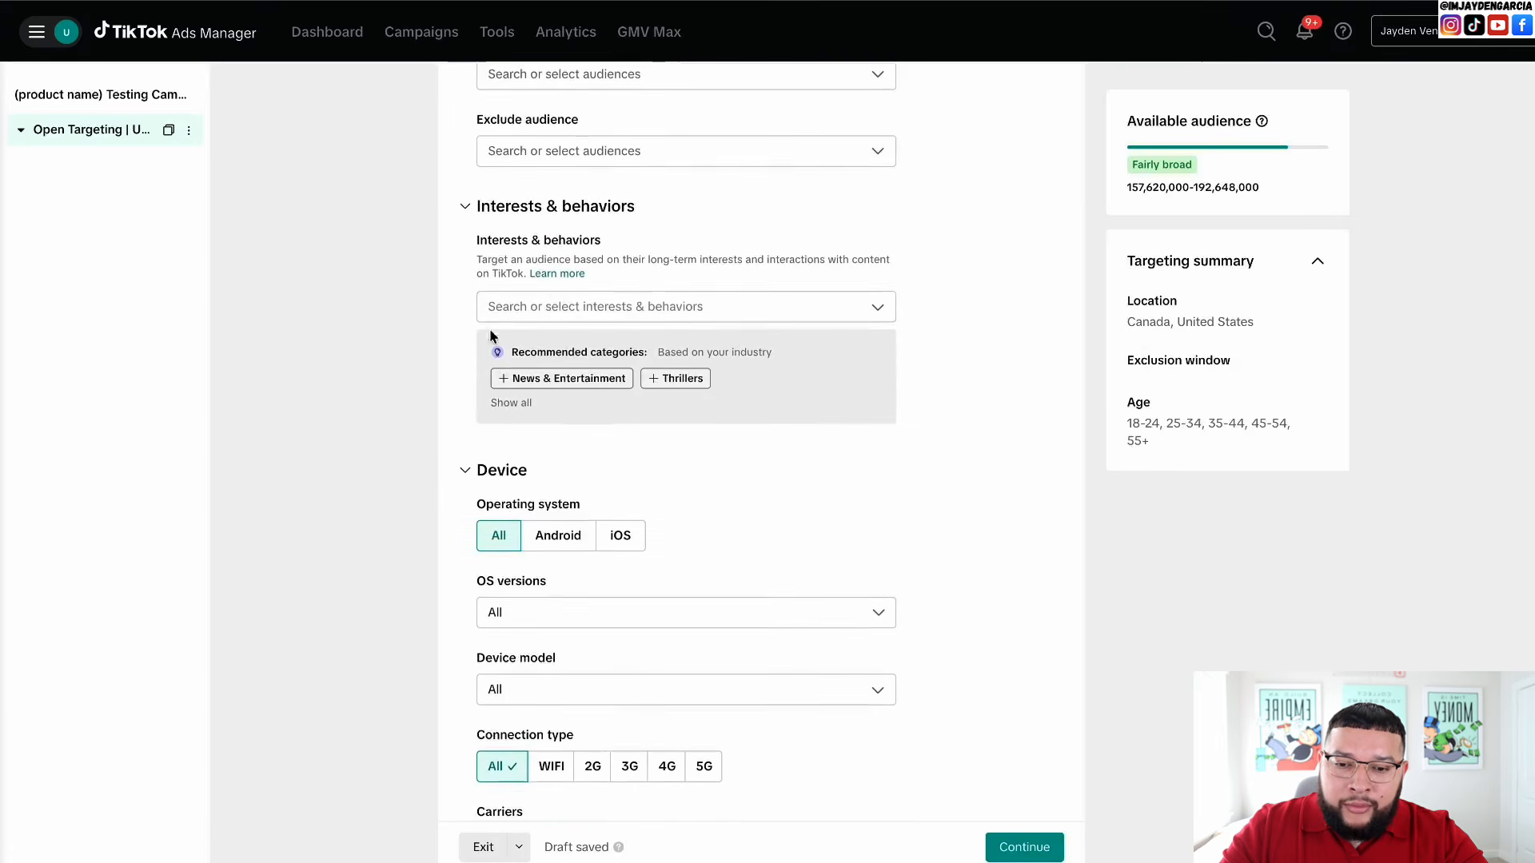
click(561, 311)
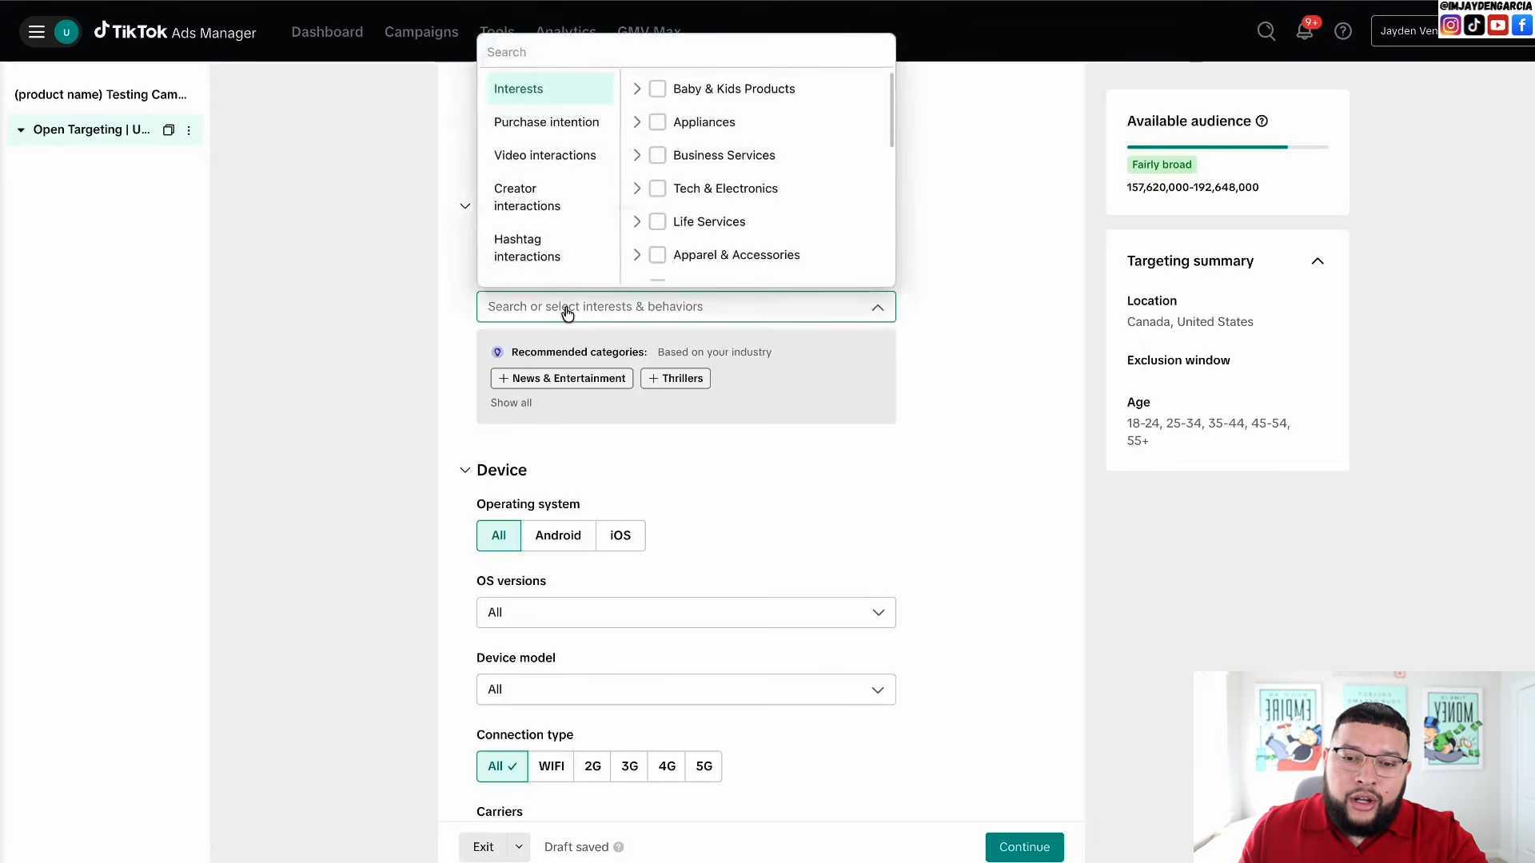
scroll(668, 112, down, 1)
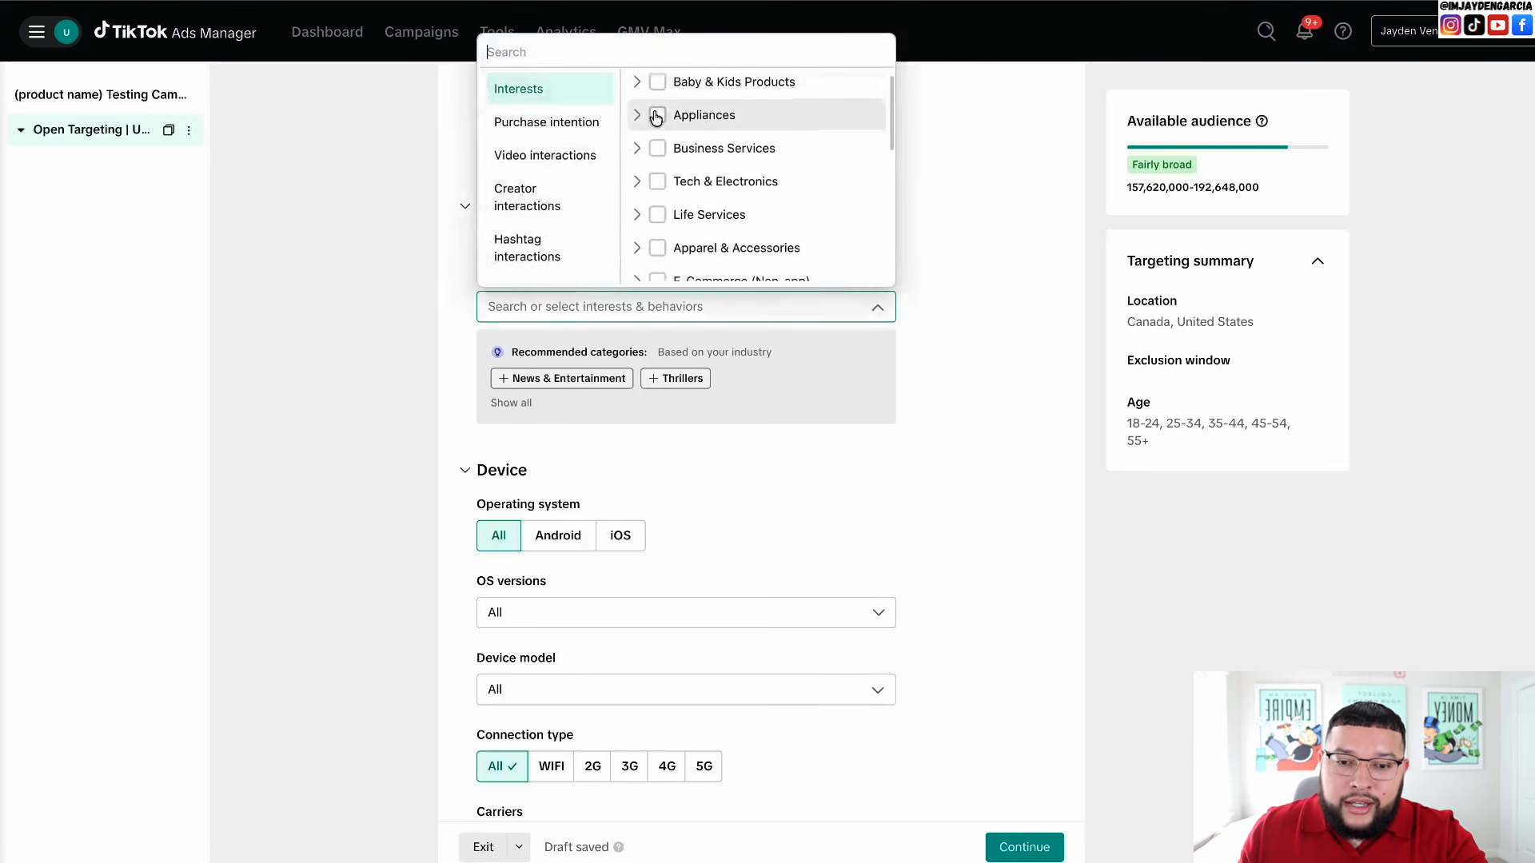
scroll(664, 160, down, 2)
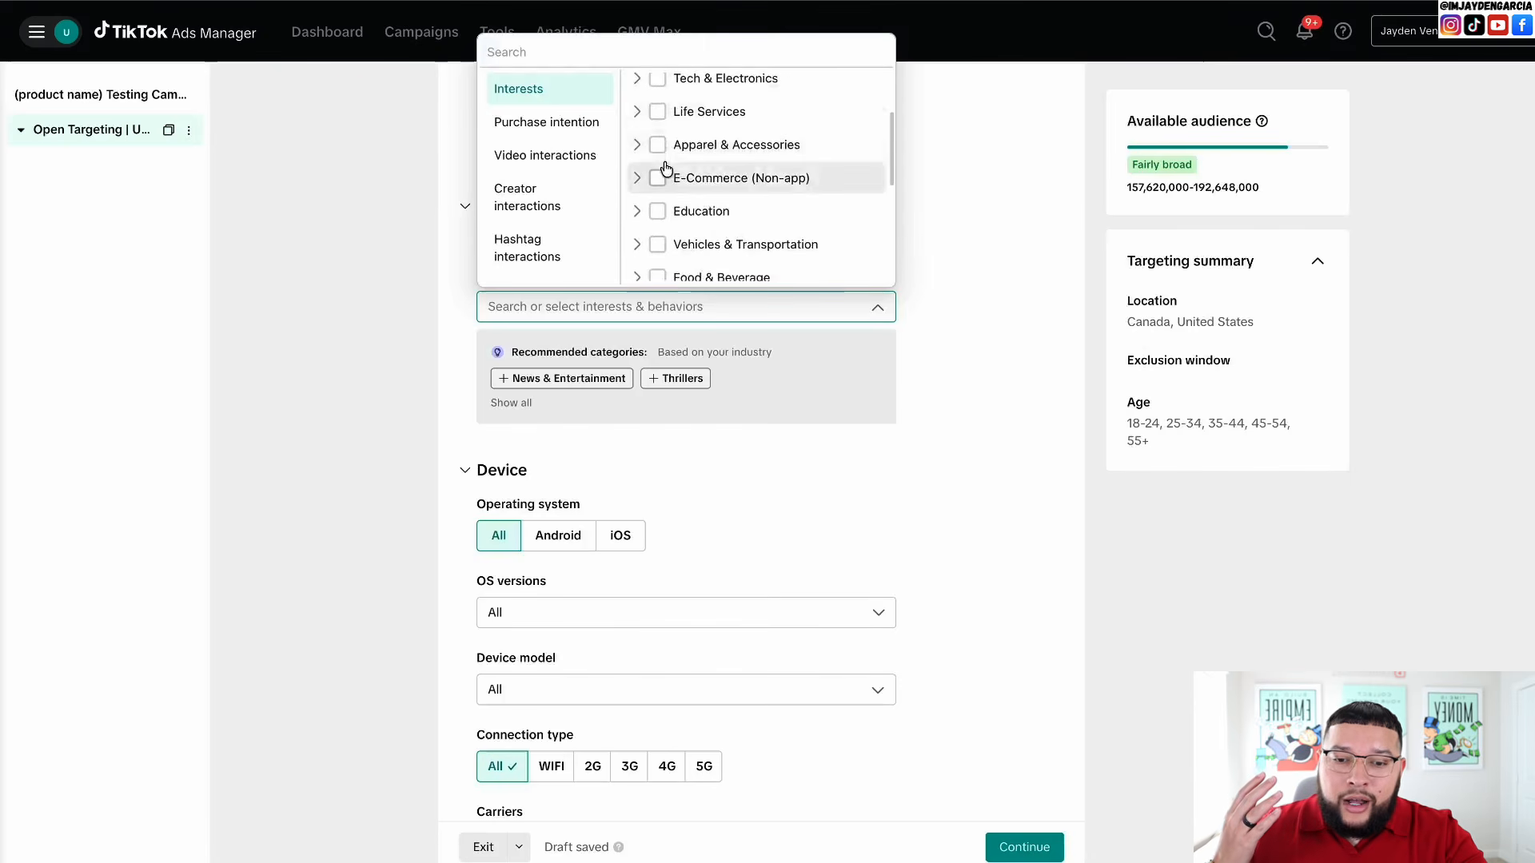
scroll(666, 168, down, 2)
scroll(666, 168, down, 2)
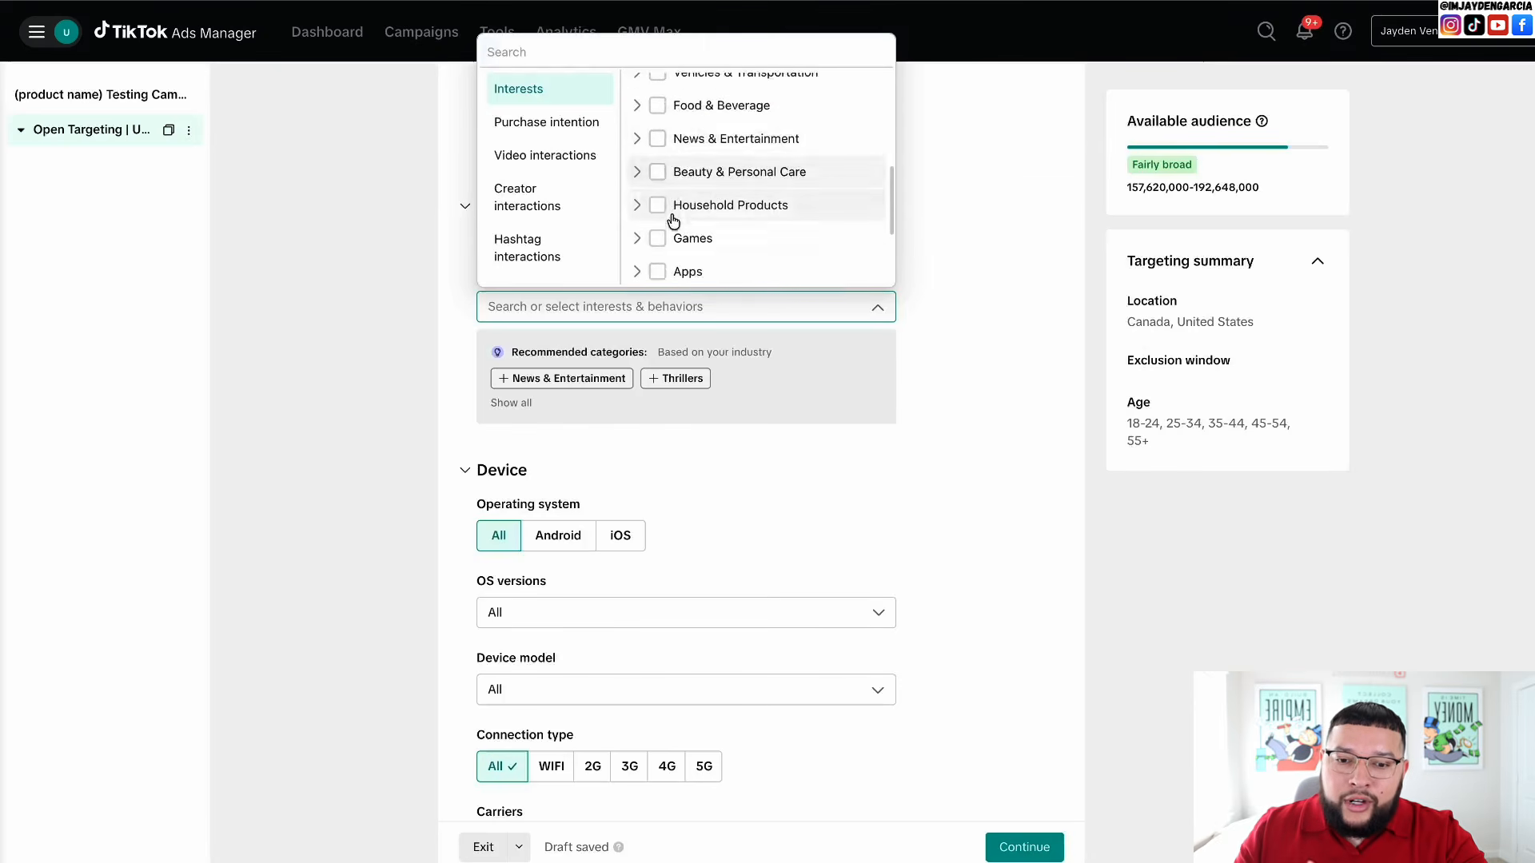
scroll(670, 209, down, 2)
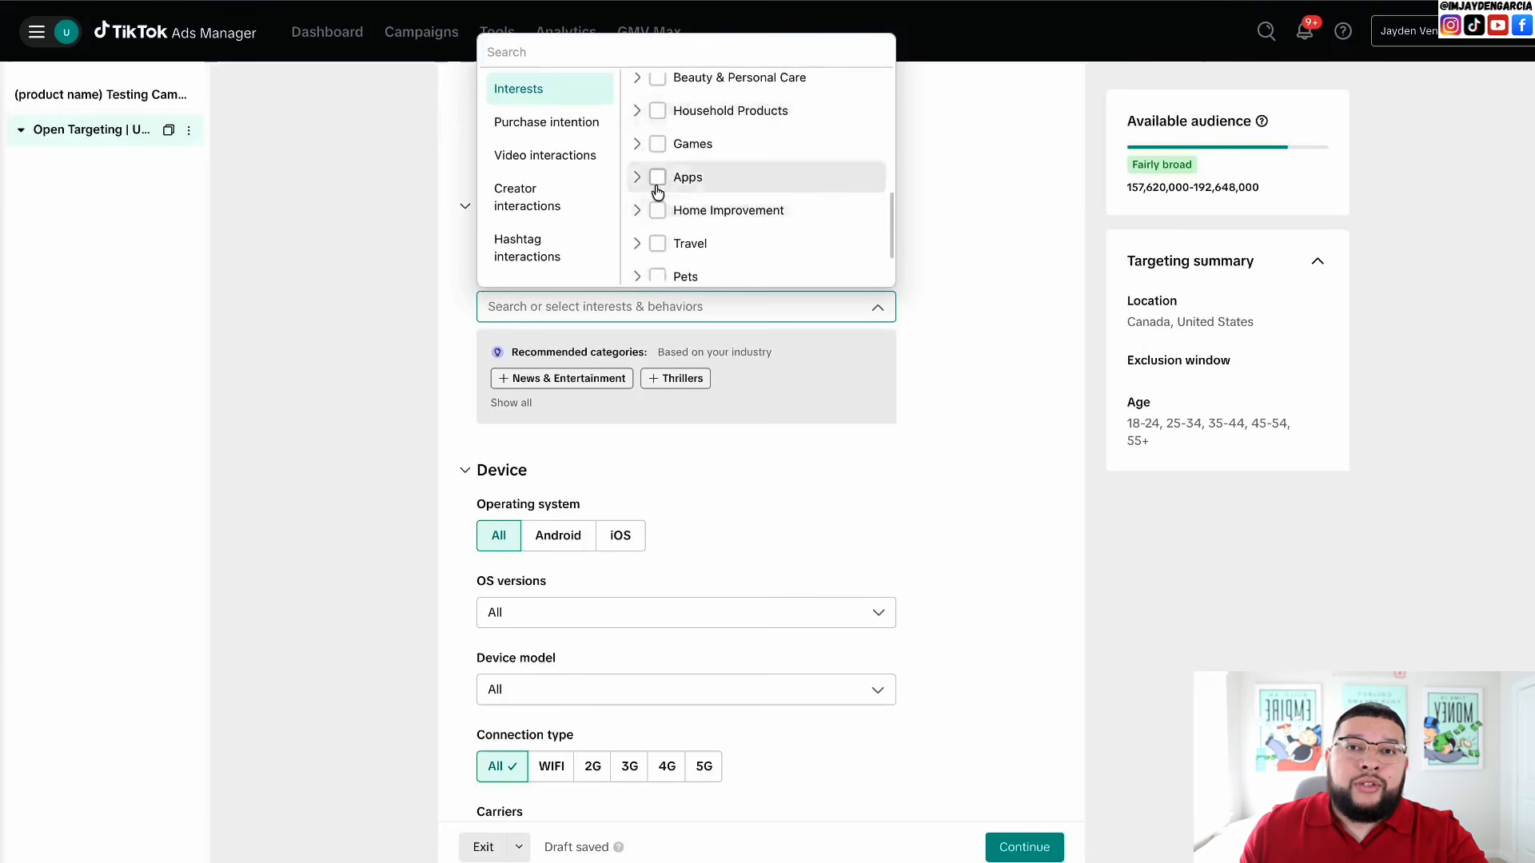
click(465, 299)
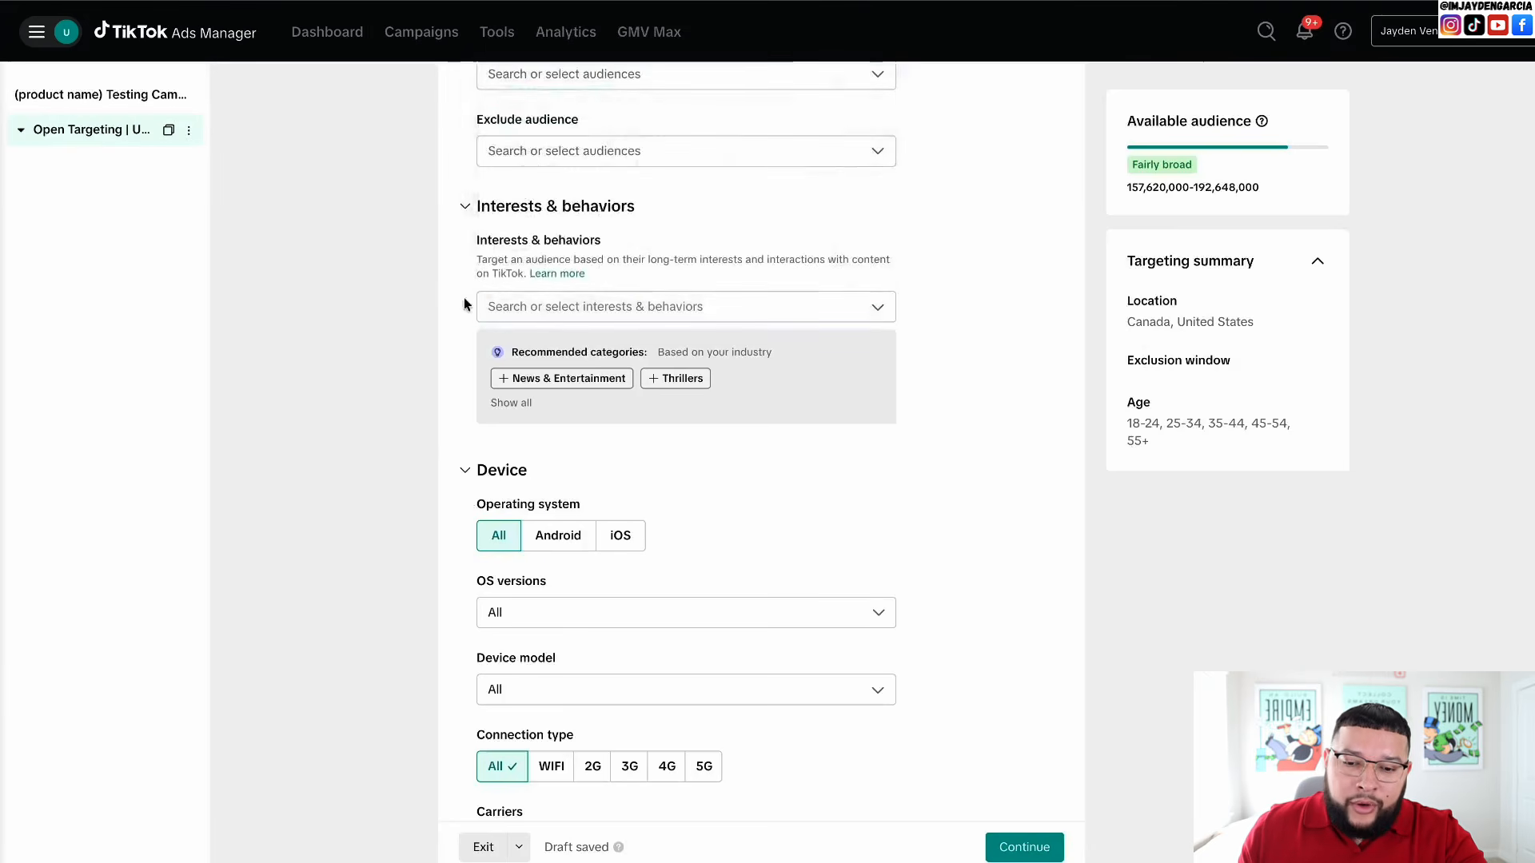
scroll(399, 779, down, 3)
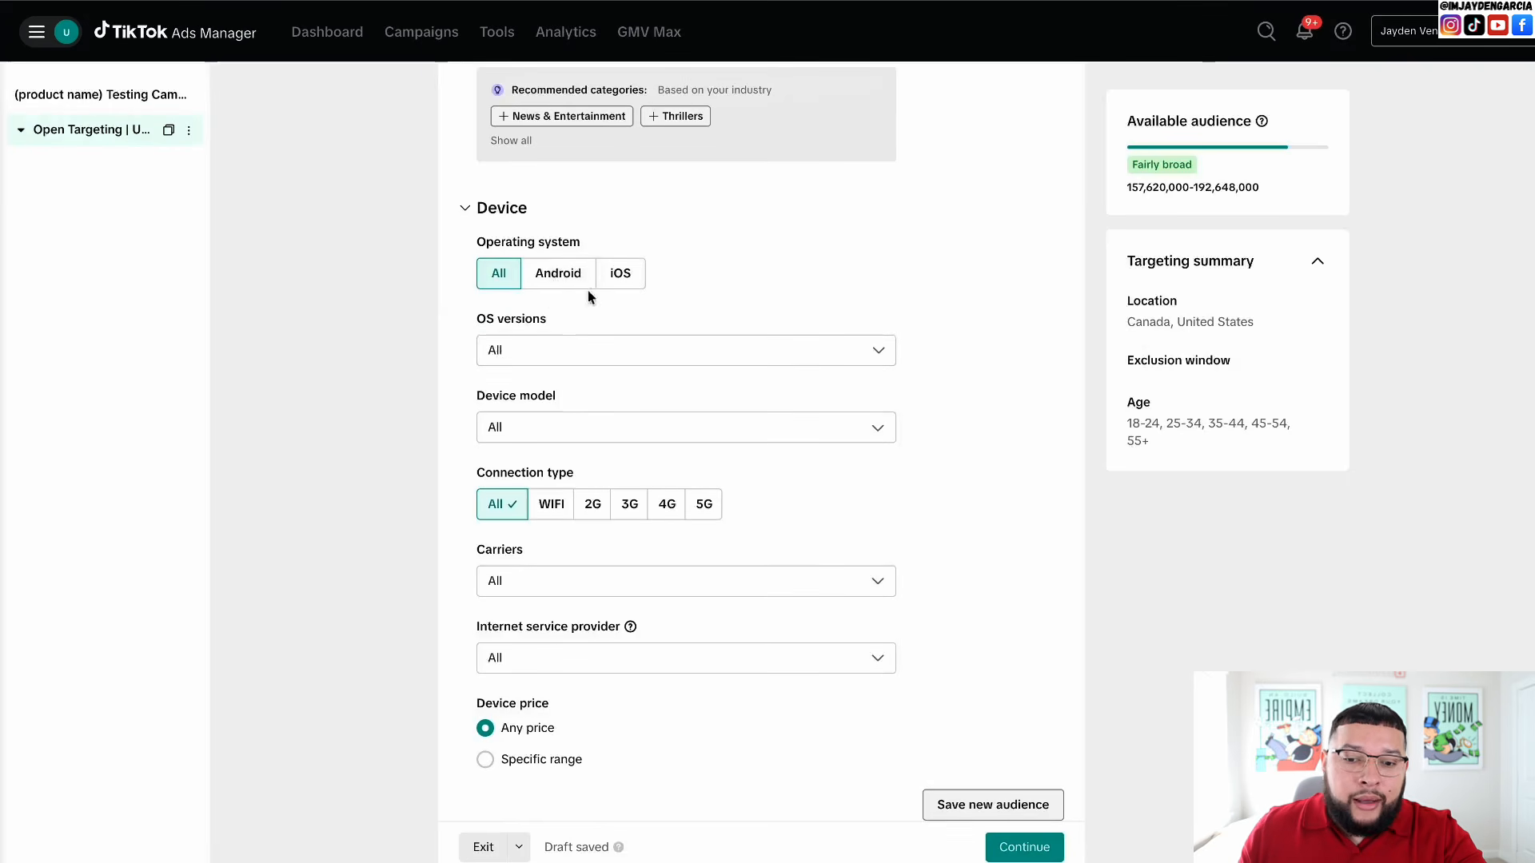
click(620, 274)
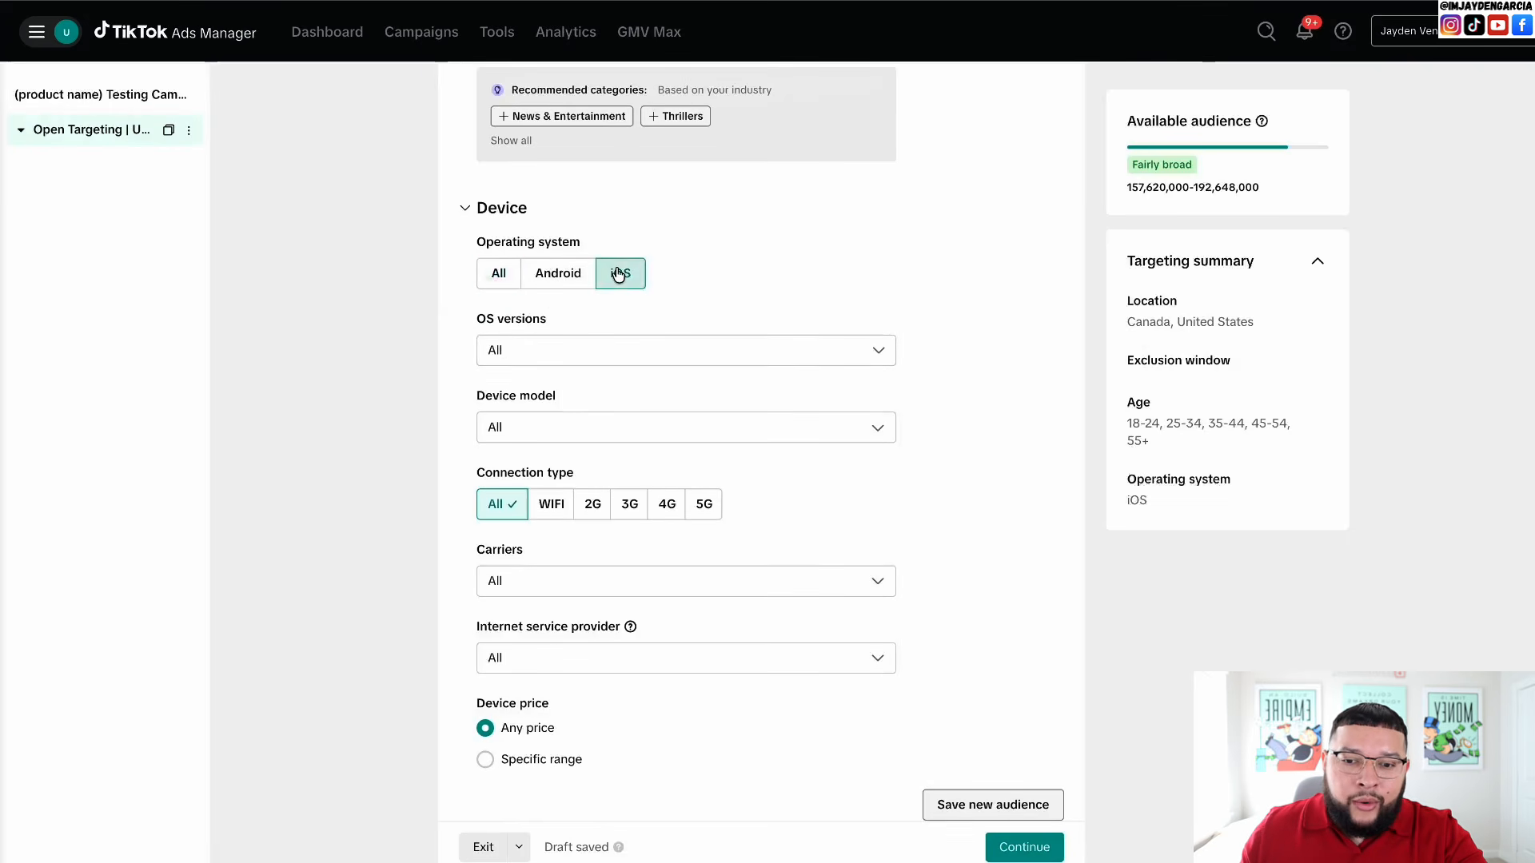
click(498, 274)
scroll(464, 440, down, 8)
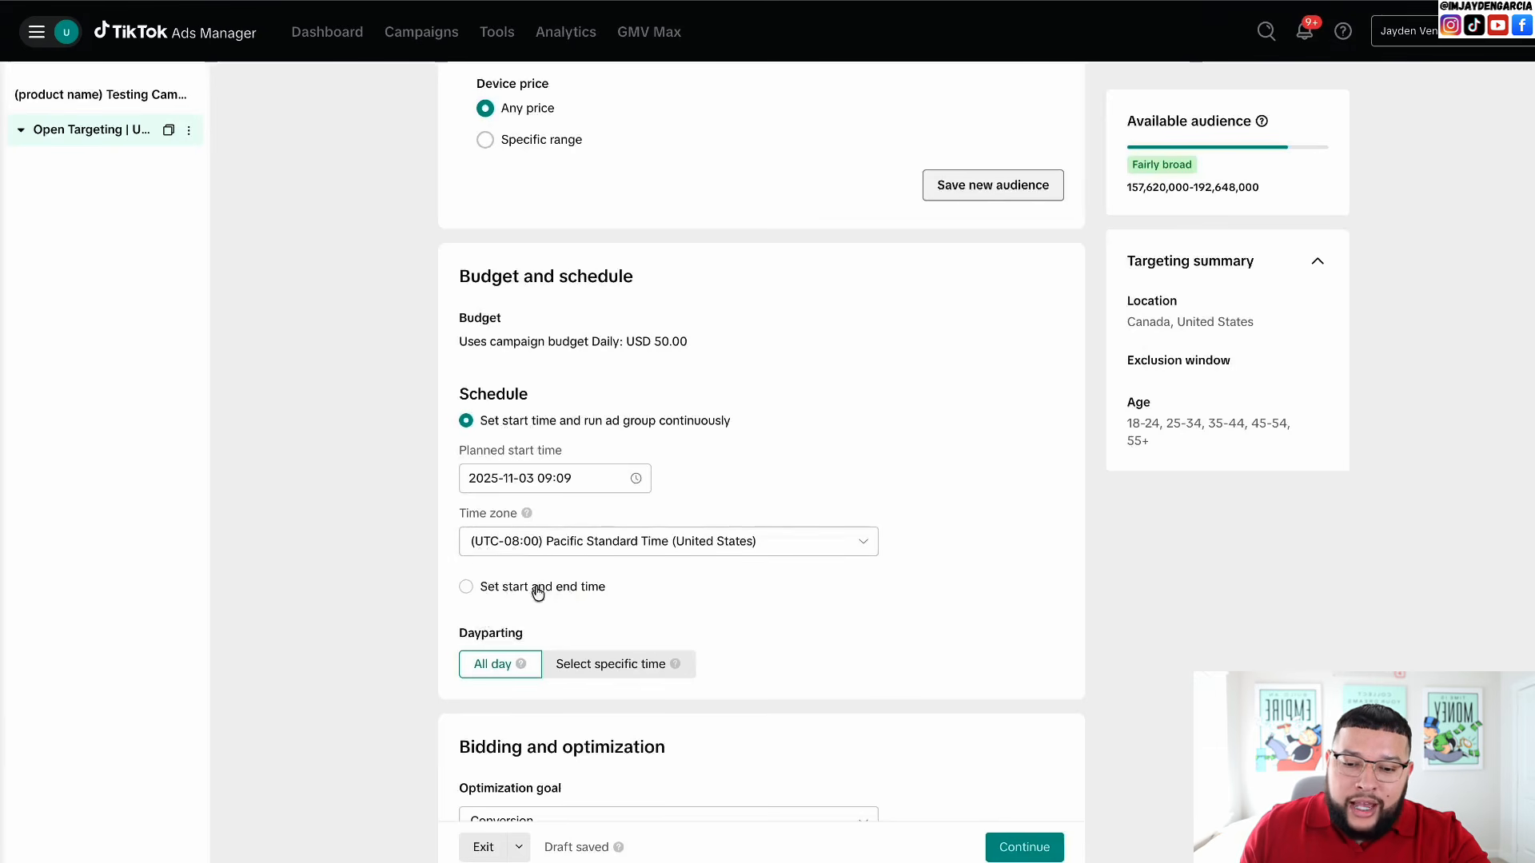
- Keep the schedule running continuously with a planned start of 2025-11-04 at 00:00
click(466, 587)
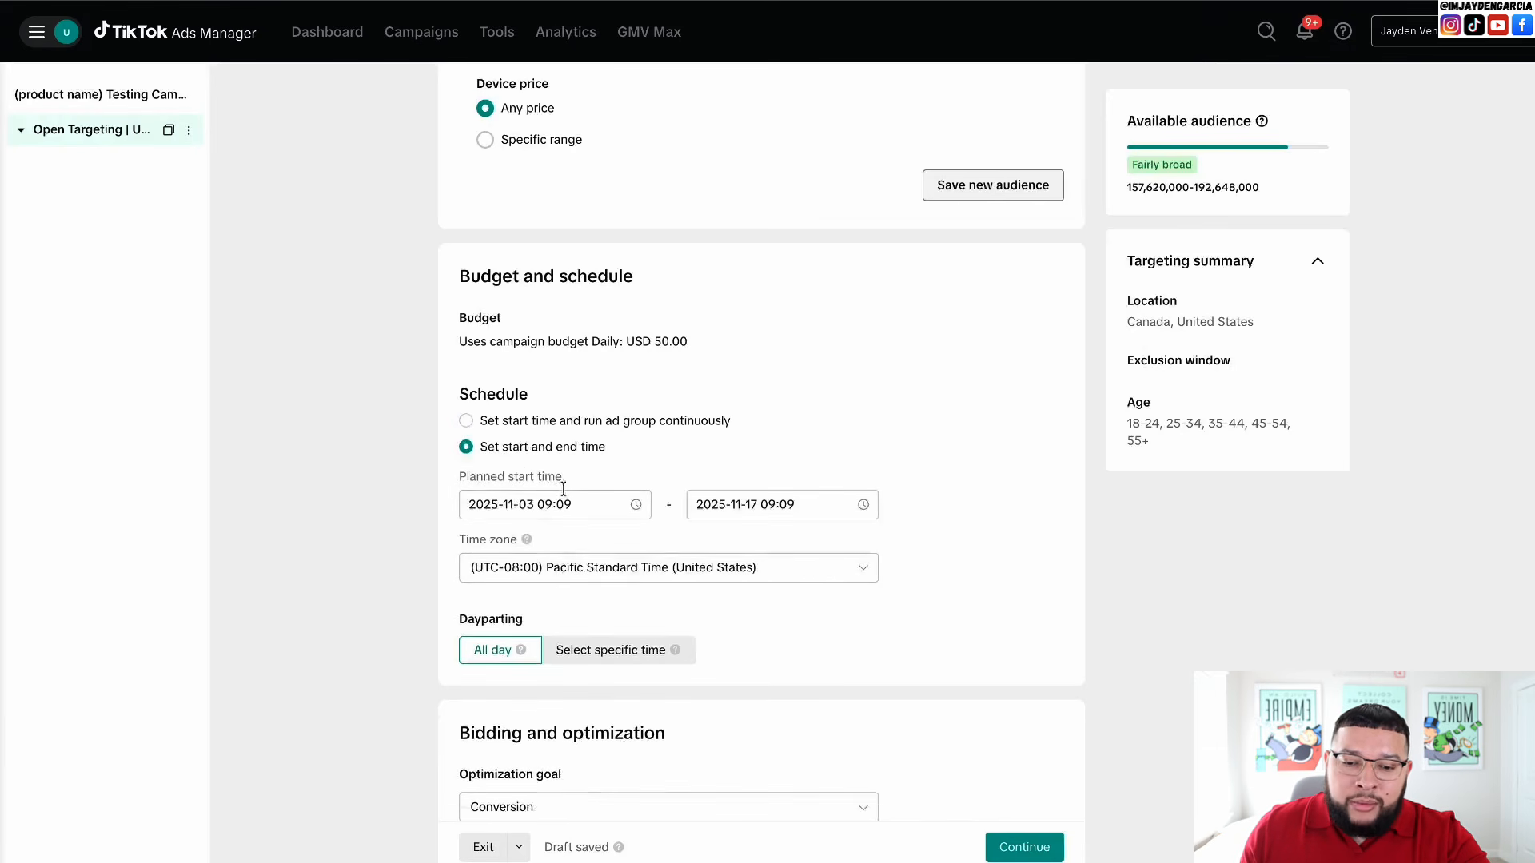
click(467, 421)
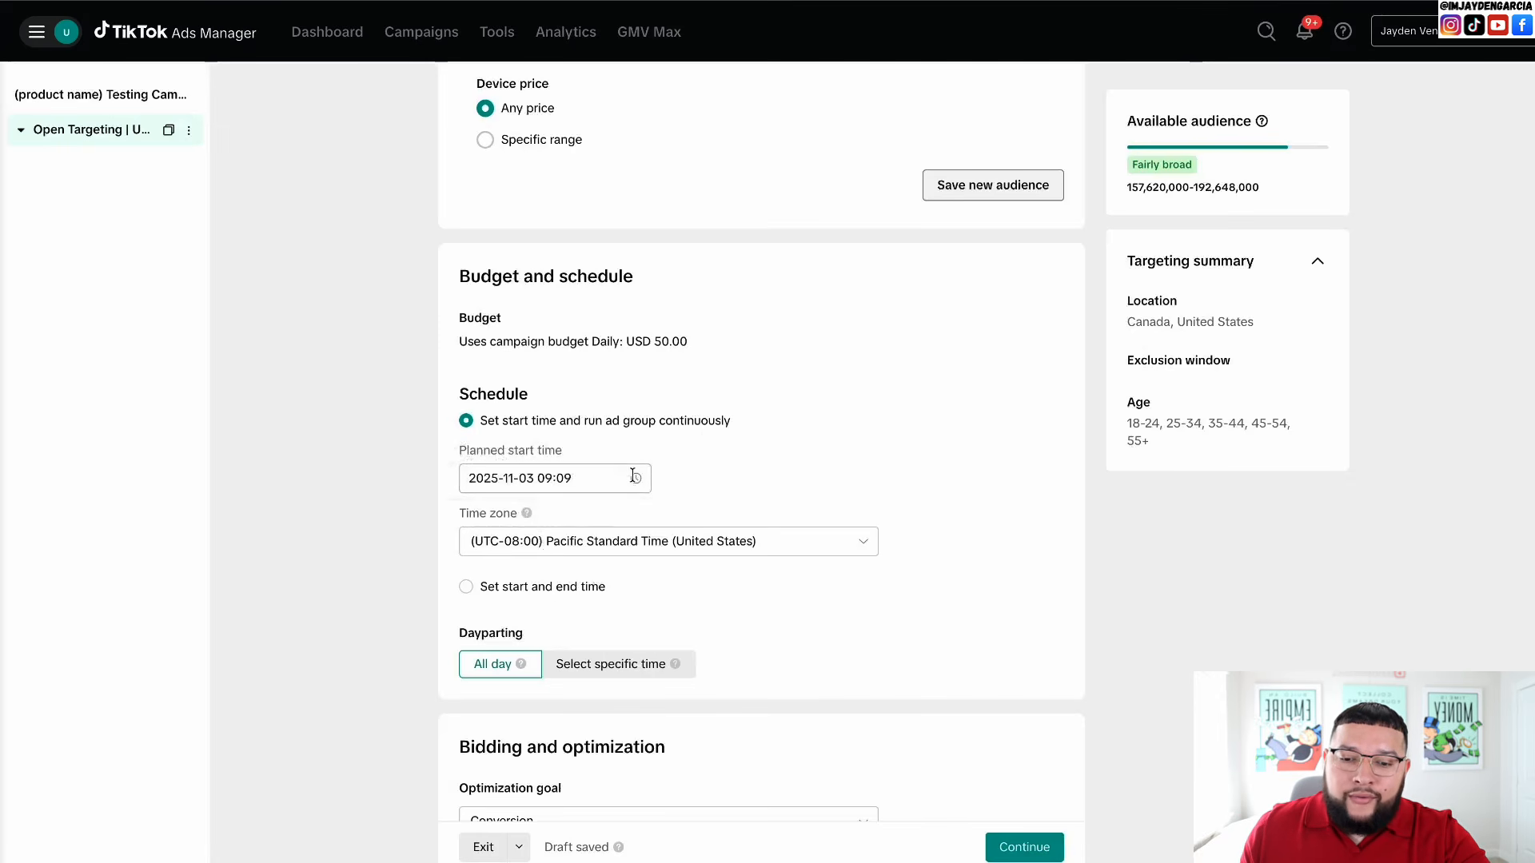
click(633, 476)
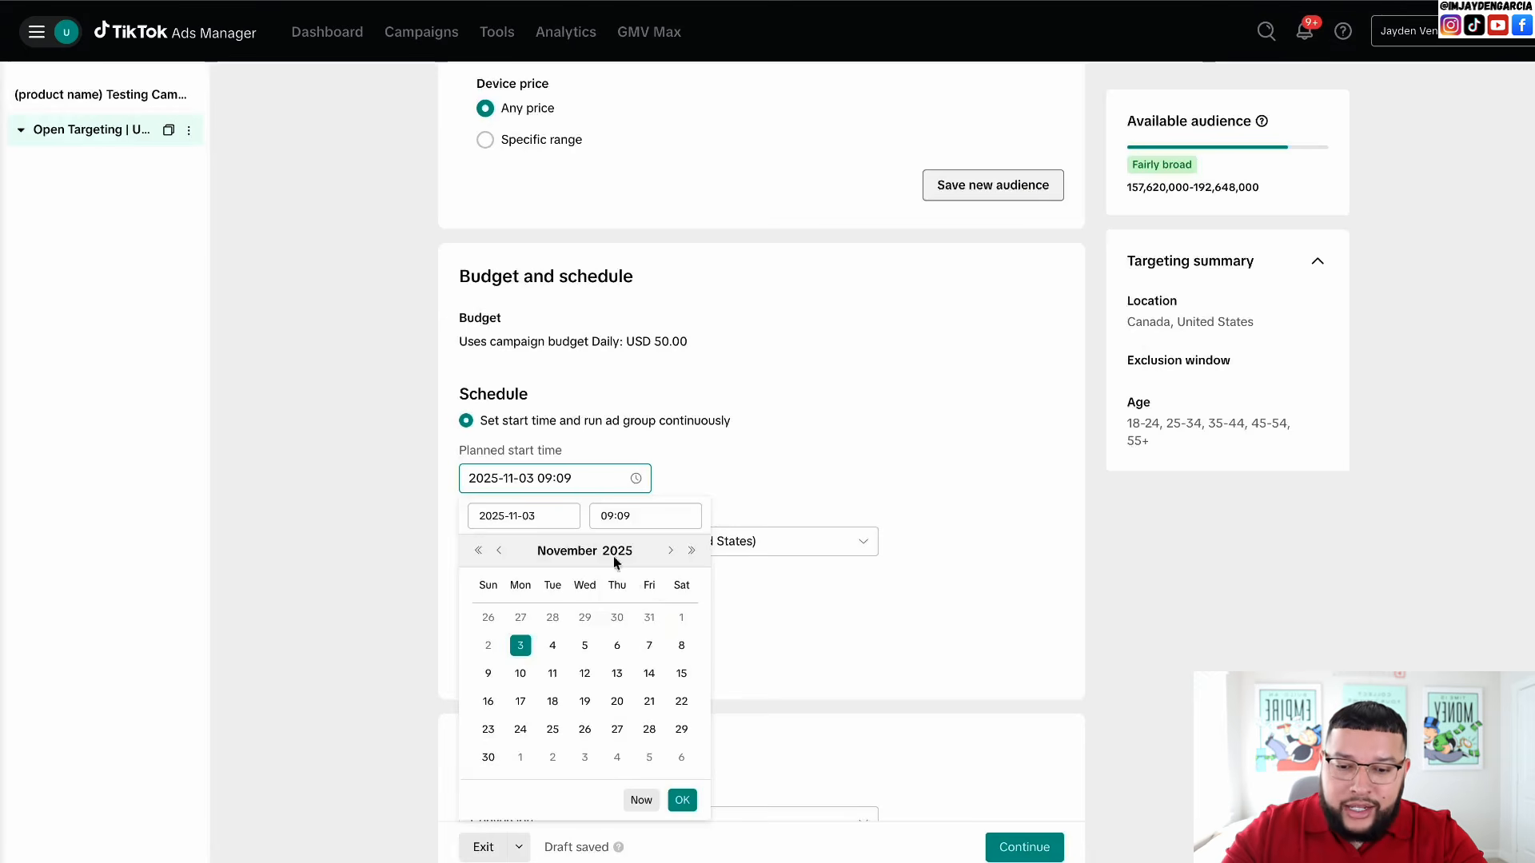
click(554, 649)
click(607, 515)
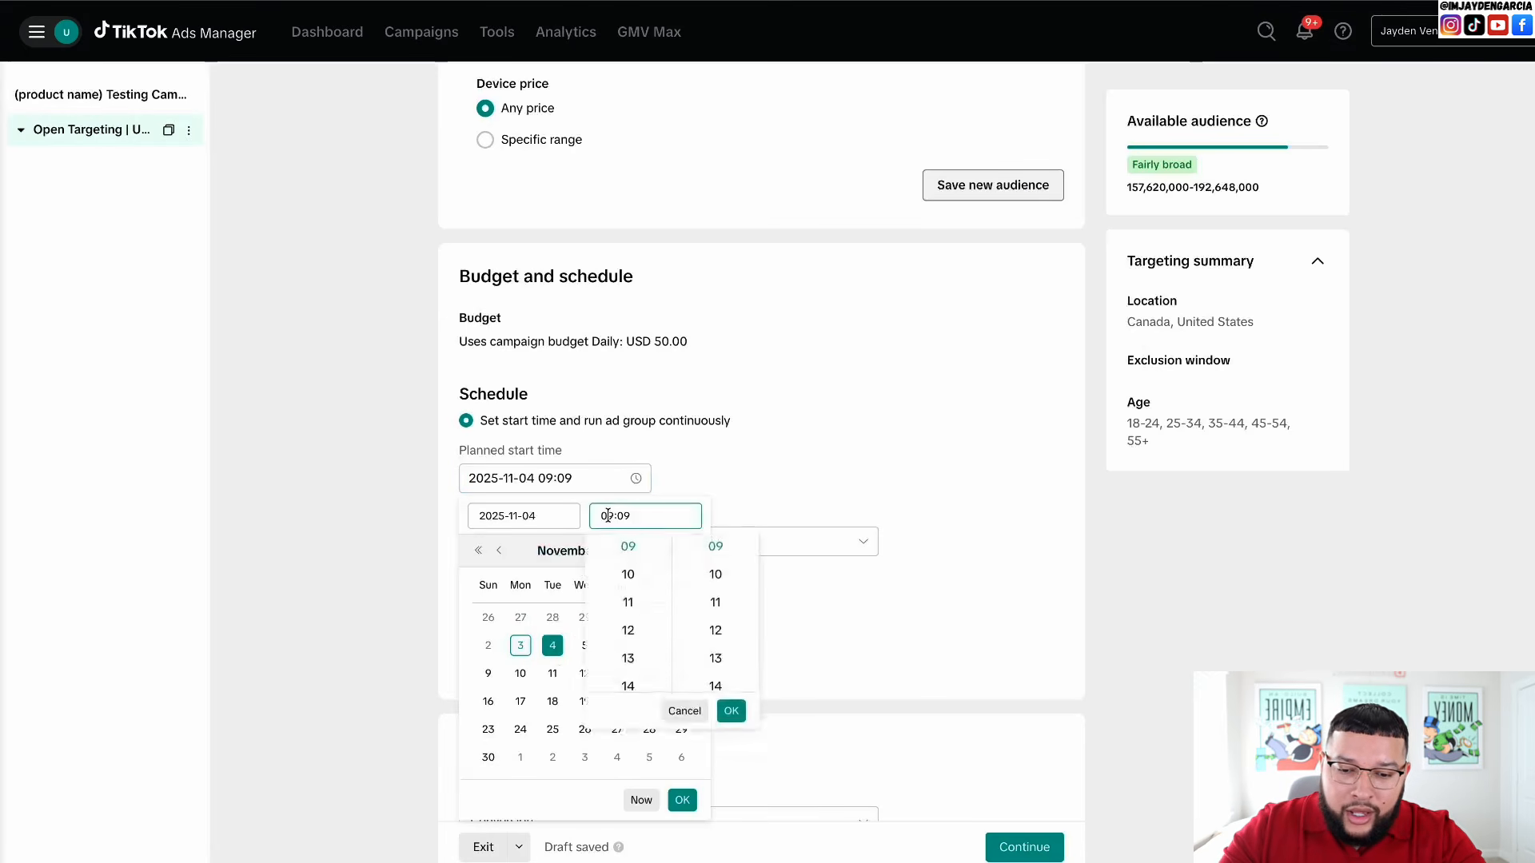
double_click(611, 515)
text(00)
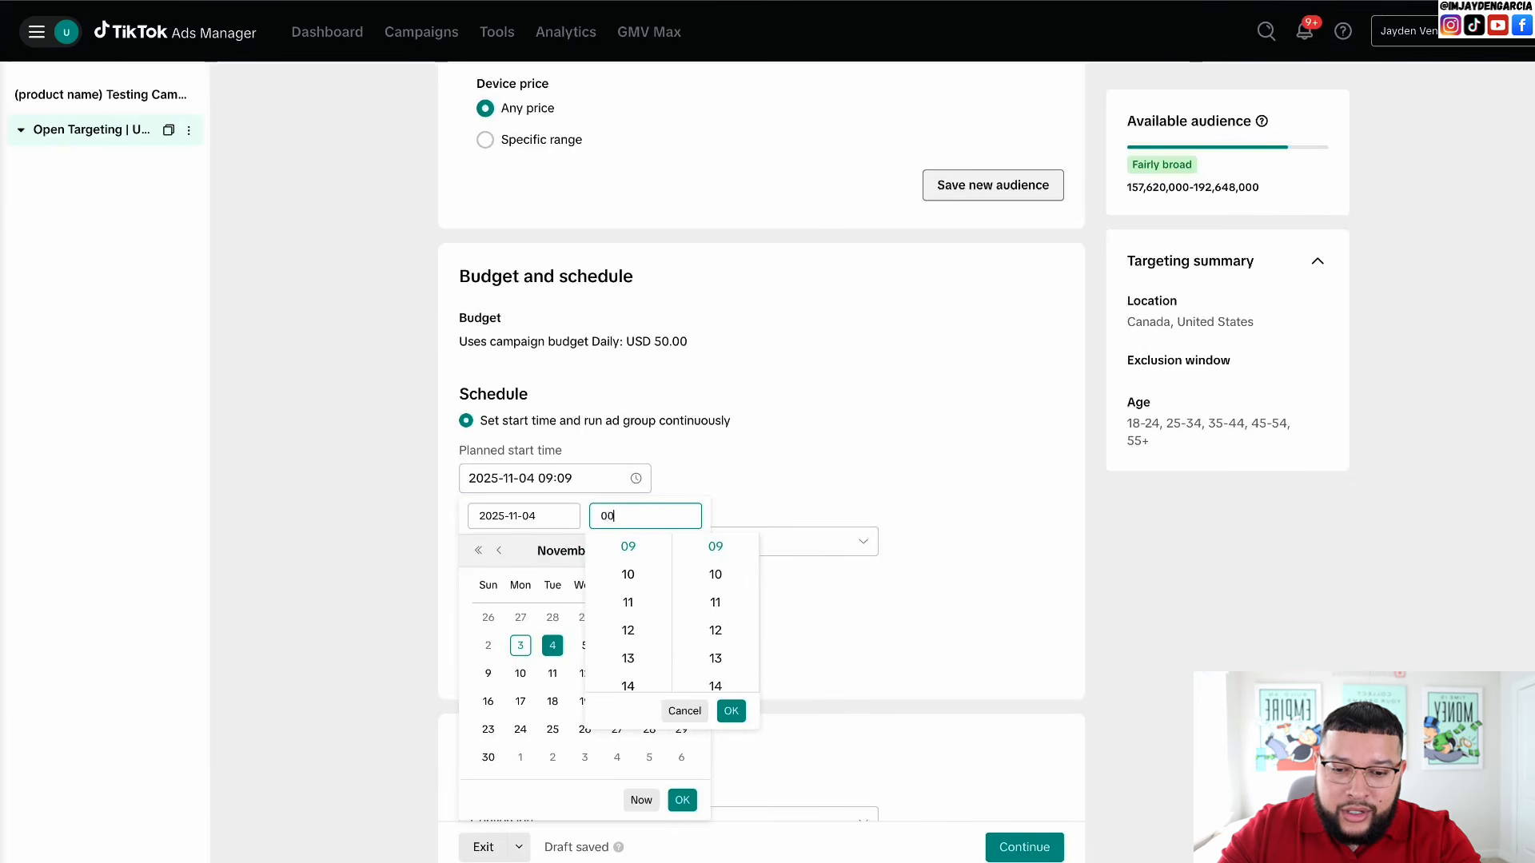
text(:00)
key(Return)
scroll(778, 598, down, 2)
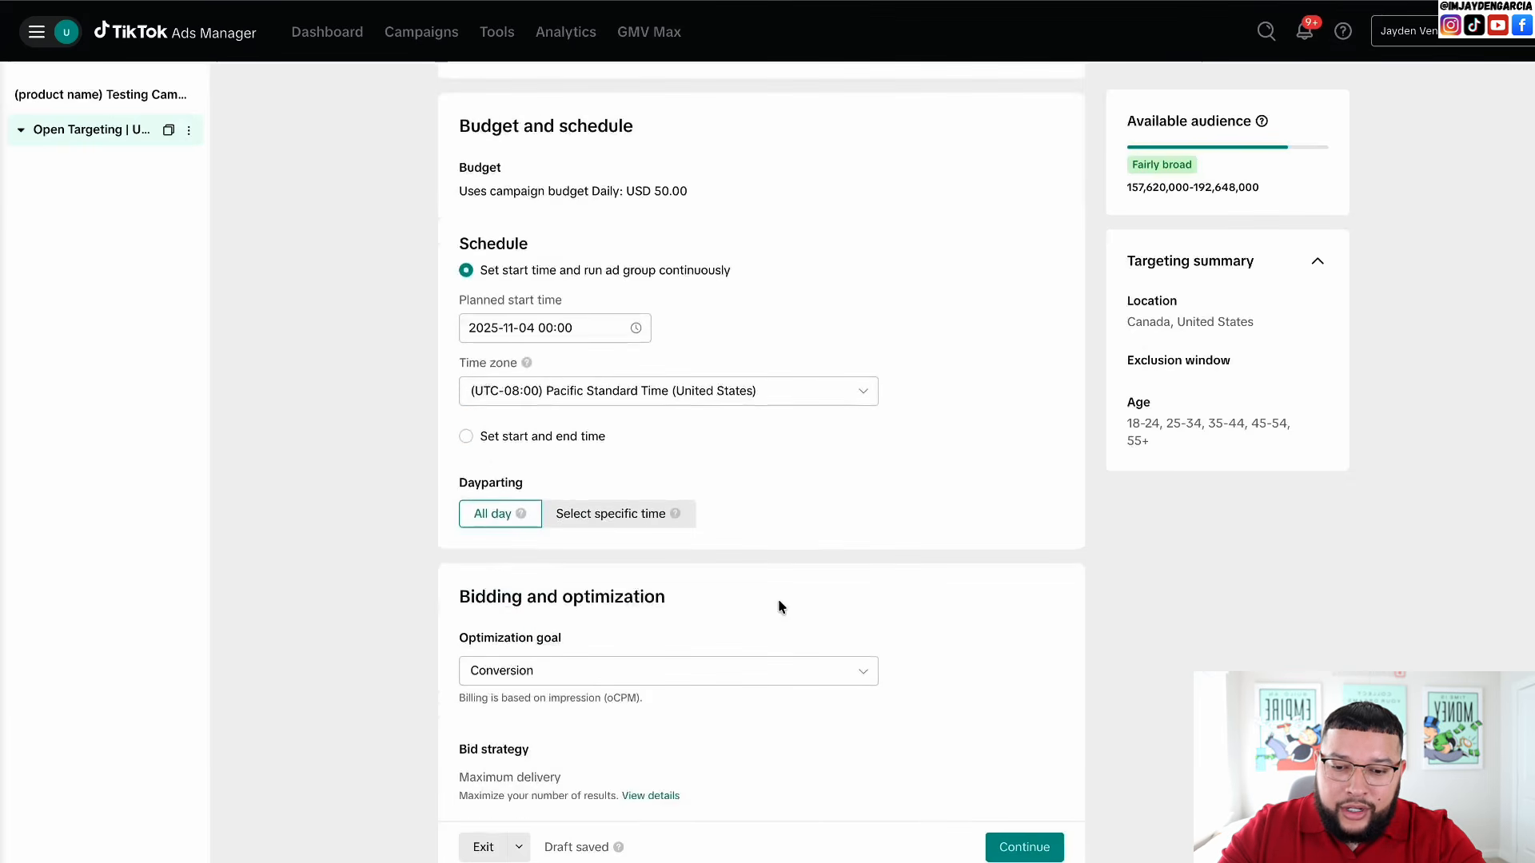
scroll(779, 601, down, 1)
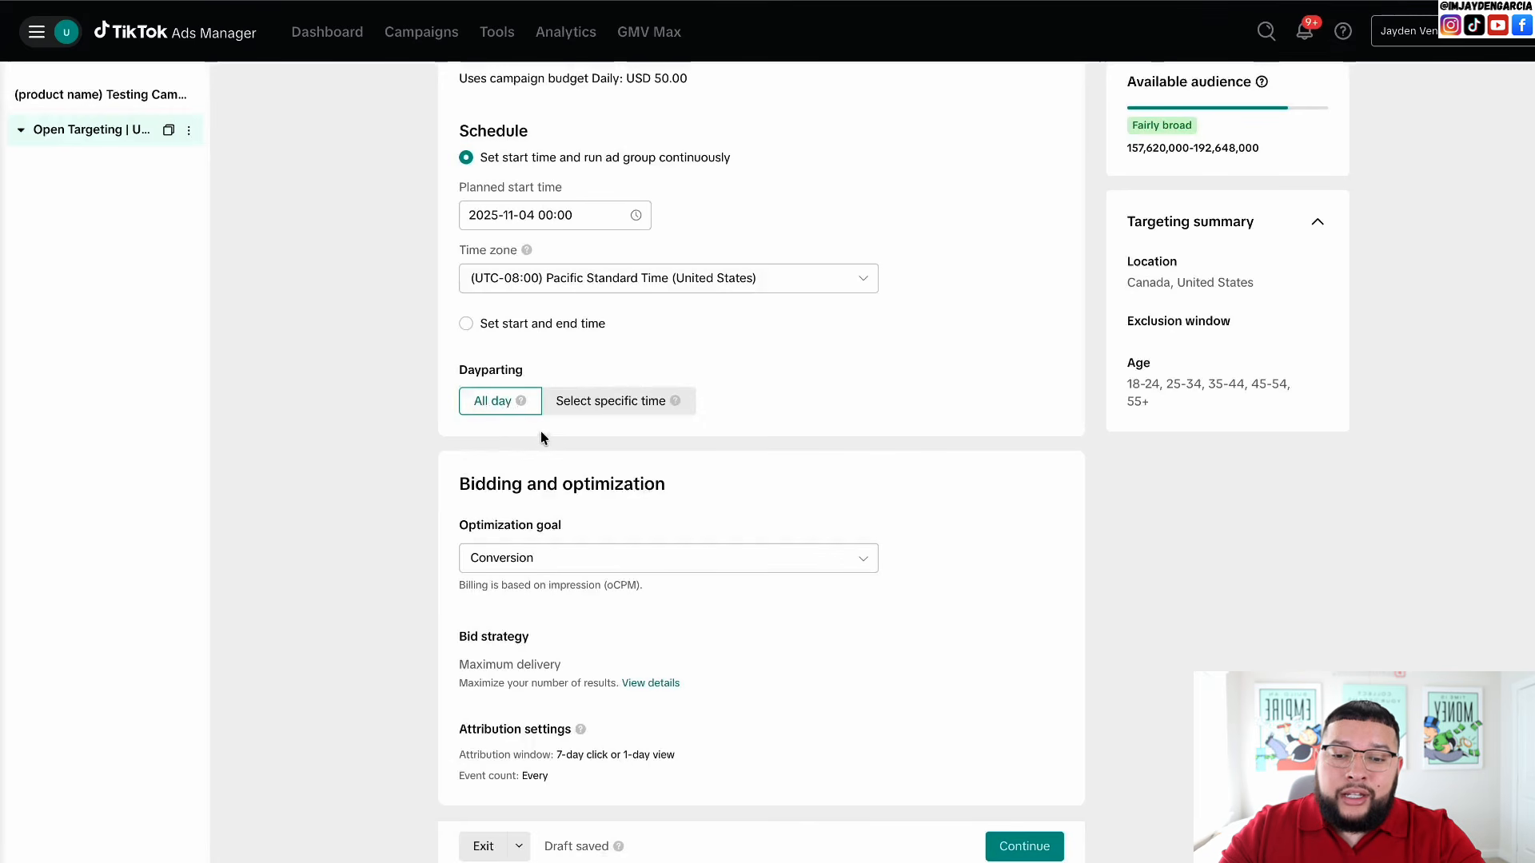
click(613, 403)
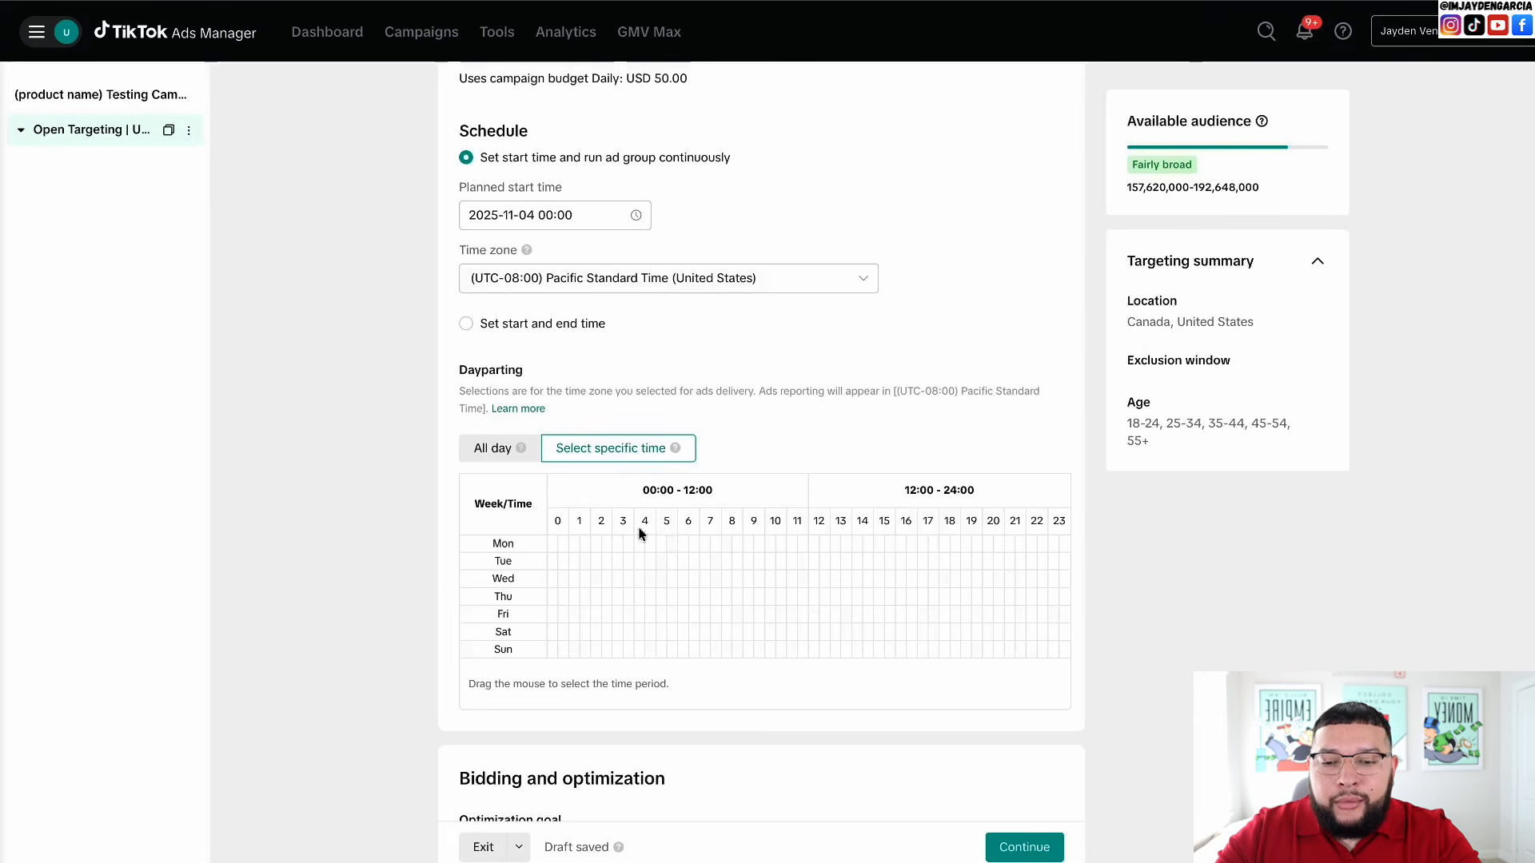
click(500, 451)
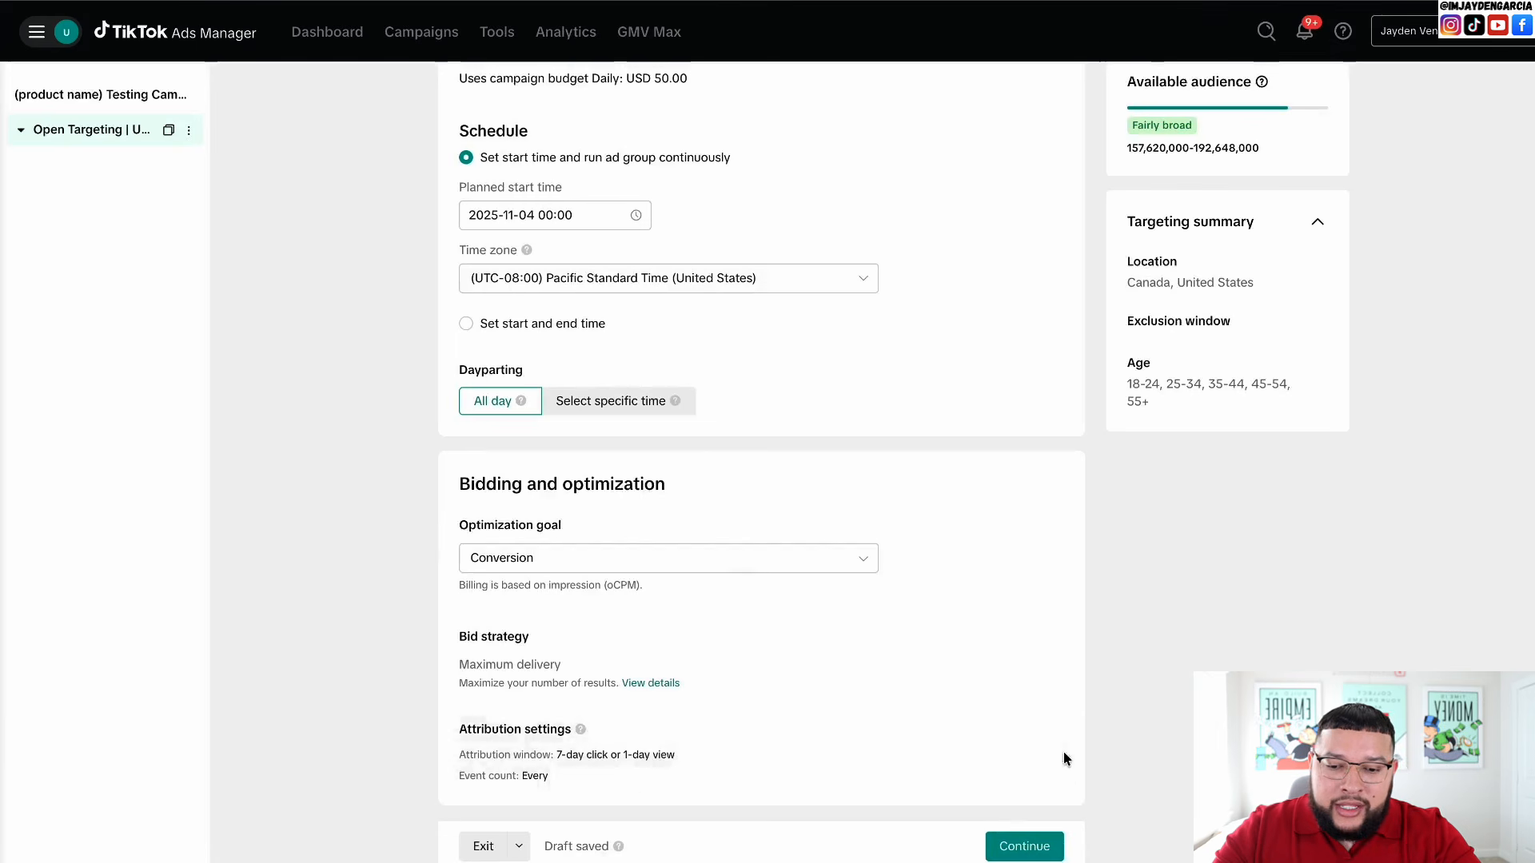
- Save the ad group and replace the default ad name with 'Video 1'
click(1026, 841)
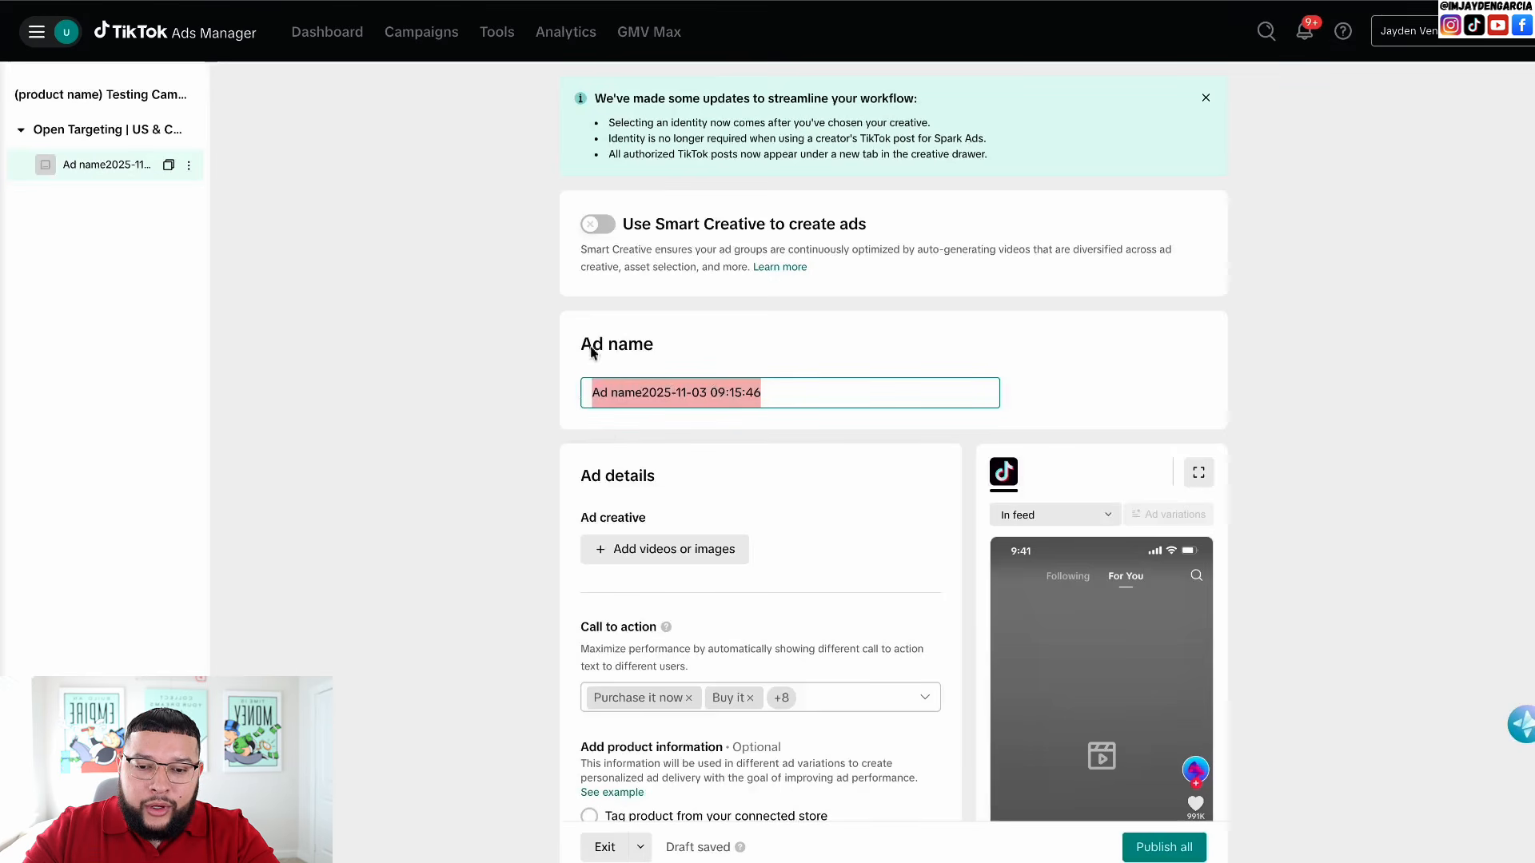
click(672, 395)
key(ctrl+a)
key(BackSpace)
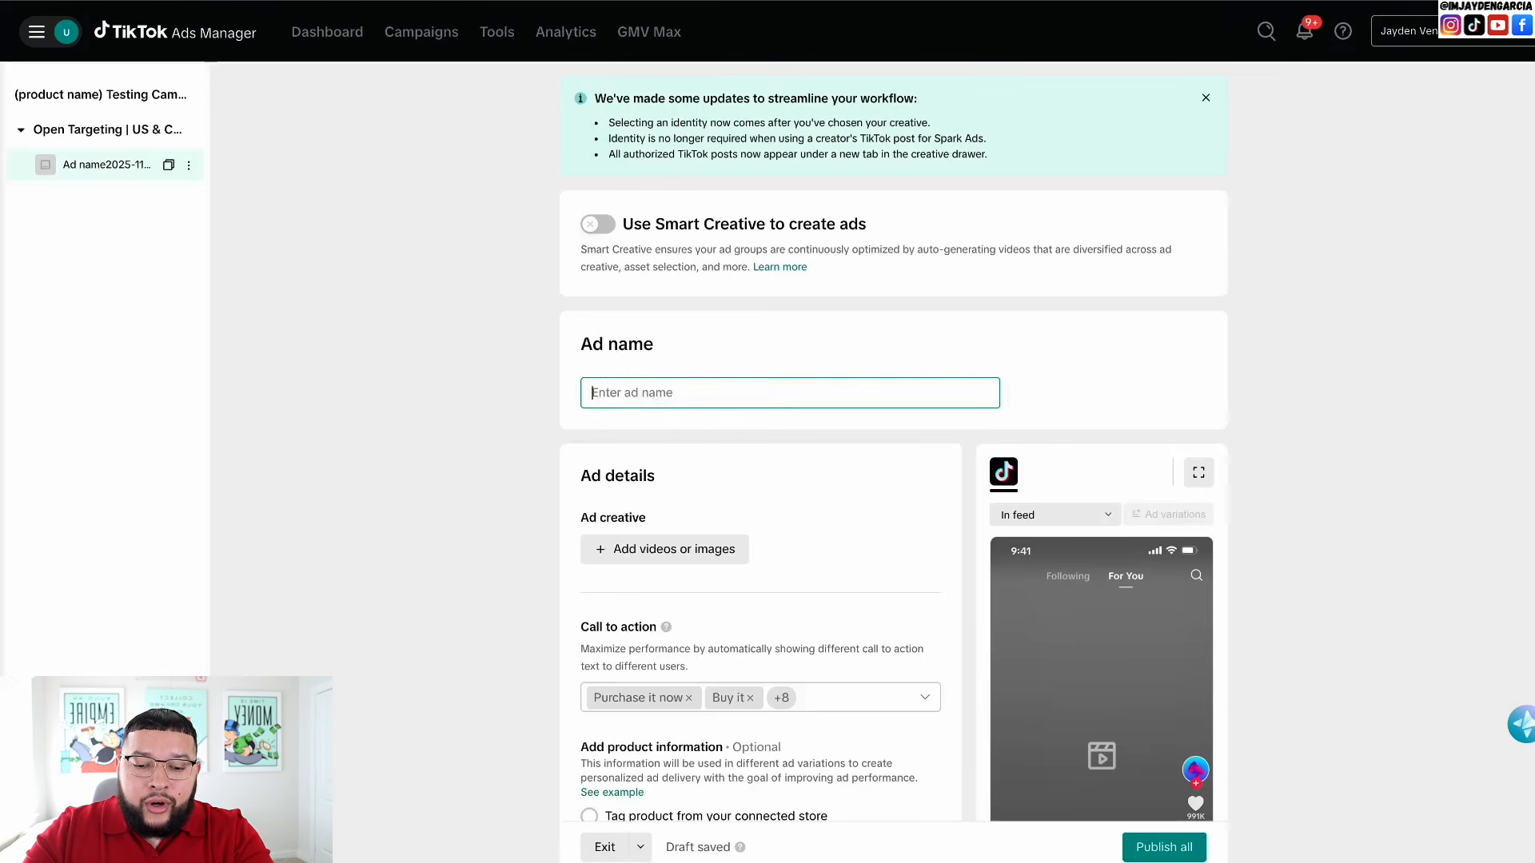
text(Vid)
key(BackSpace)
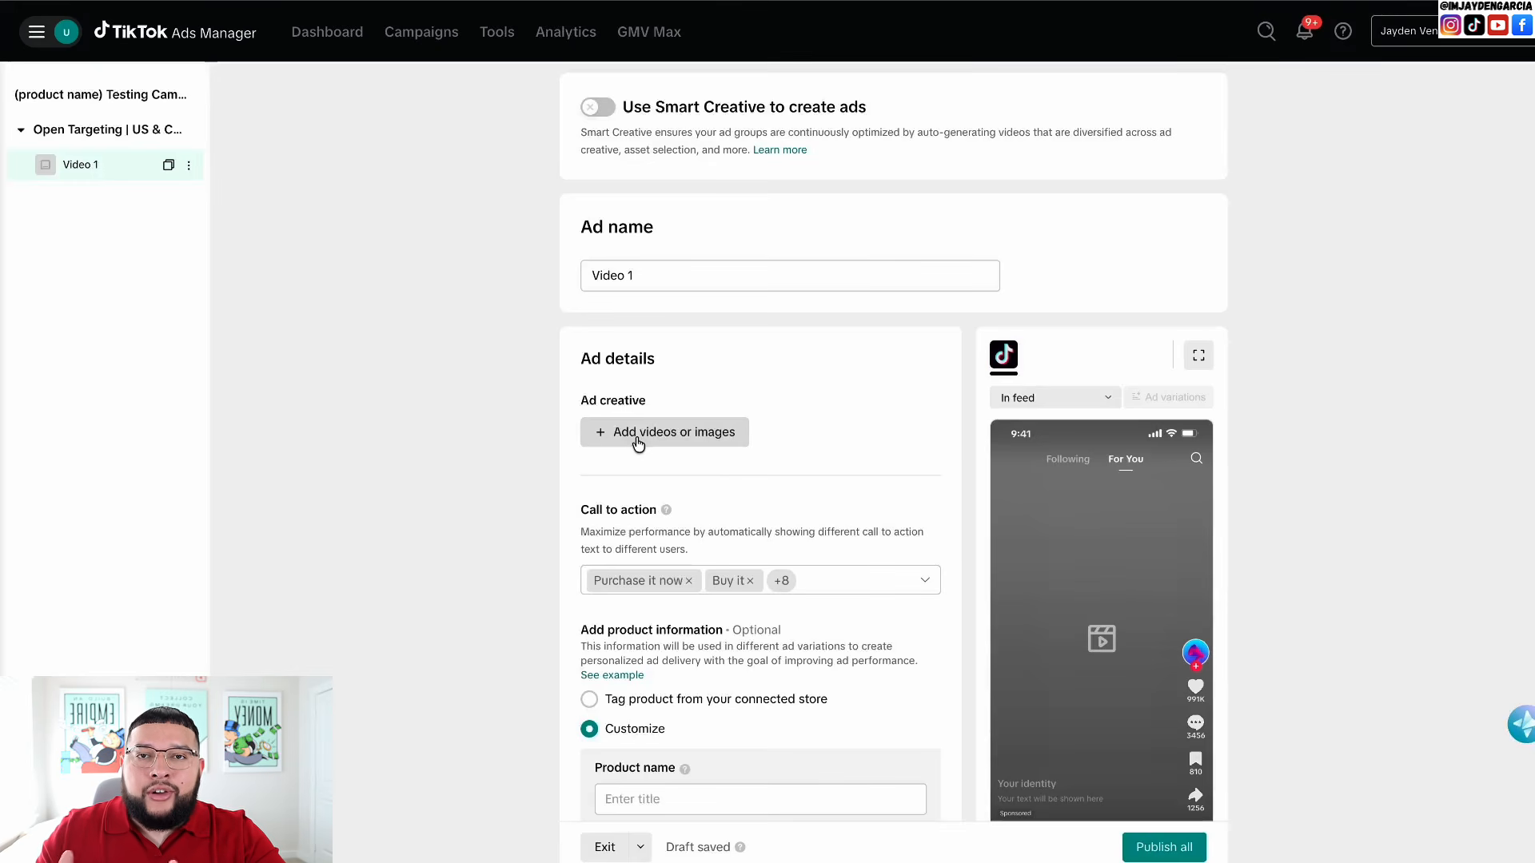
- Add the library video Lunala Ad 1.mp4 and leave its thumbnail unchanged
click(637, 442)
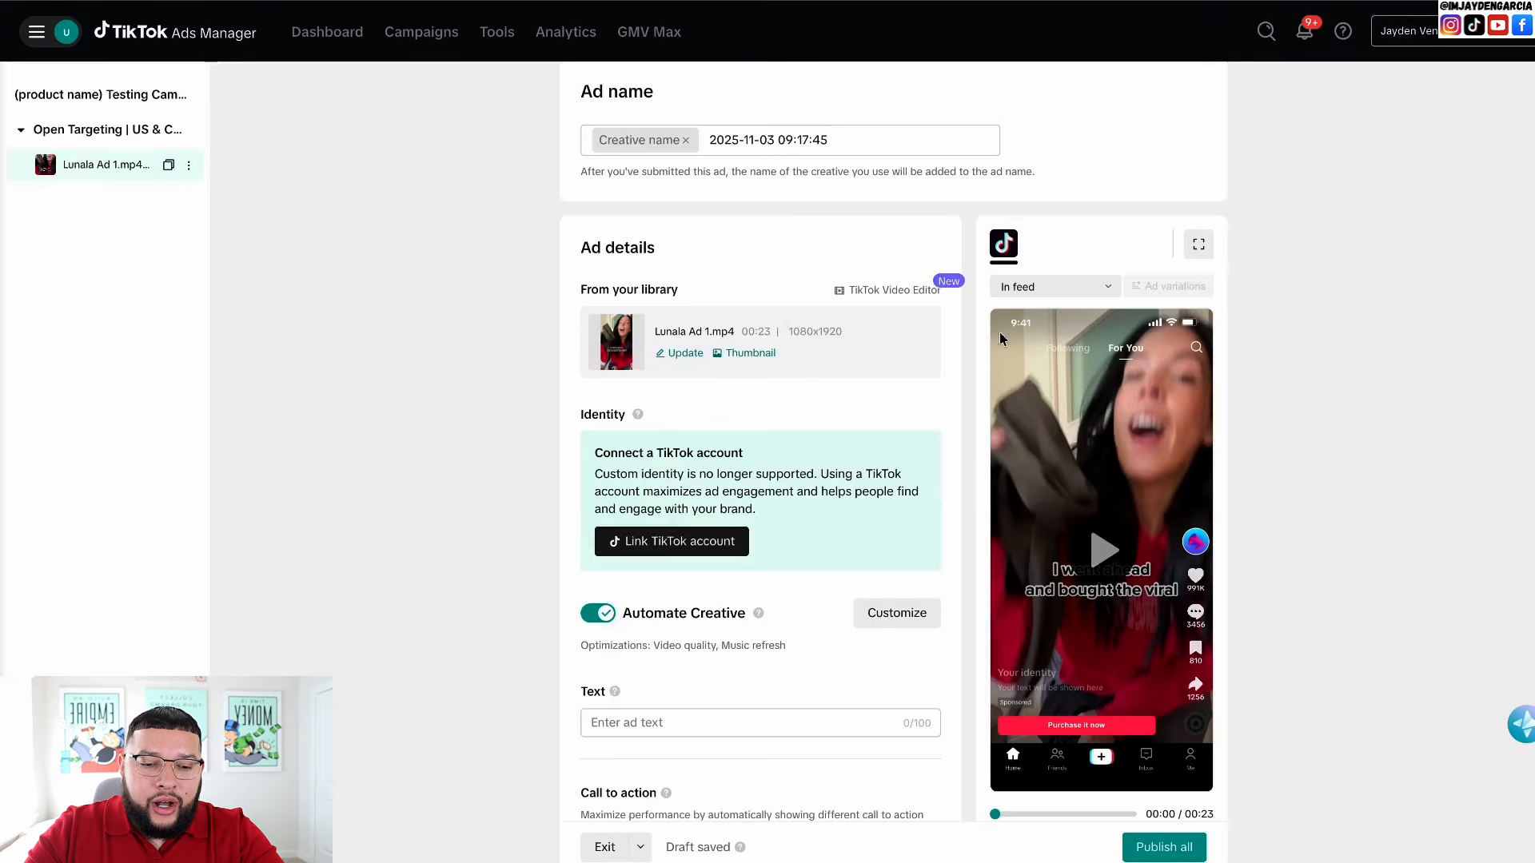
click(749, 353)
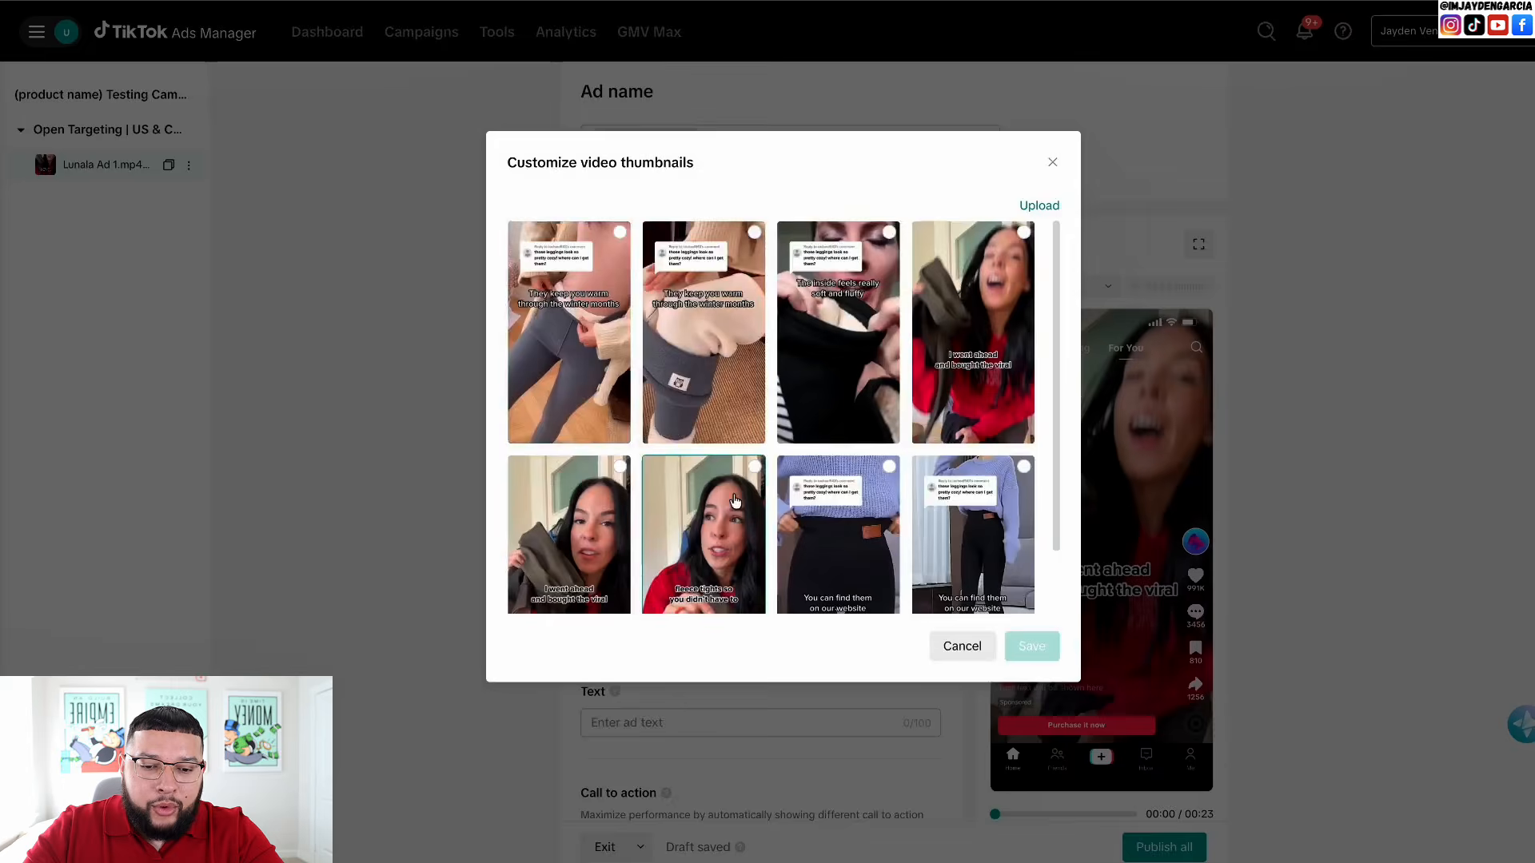
scroll(731, 501, down, 1)
scroll(734, 376, up, 1)
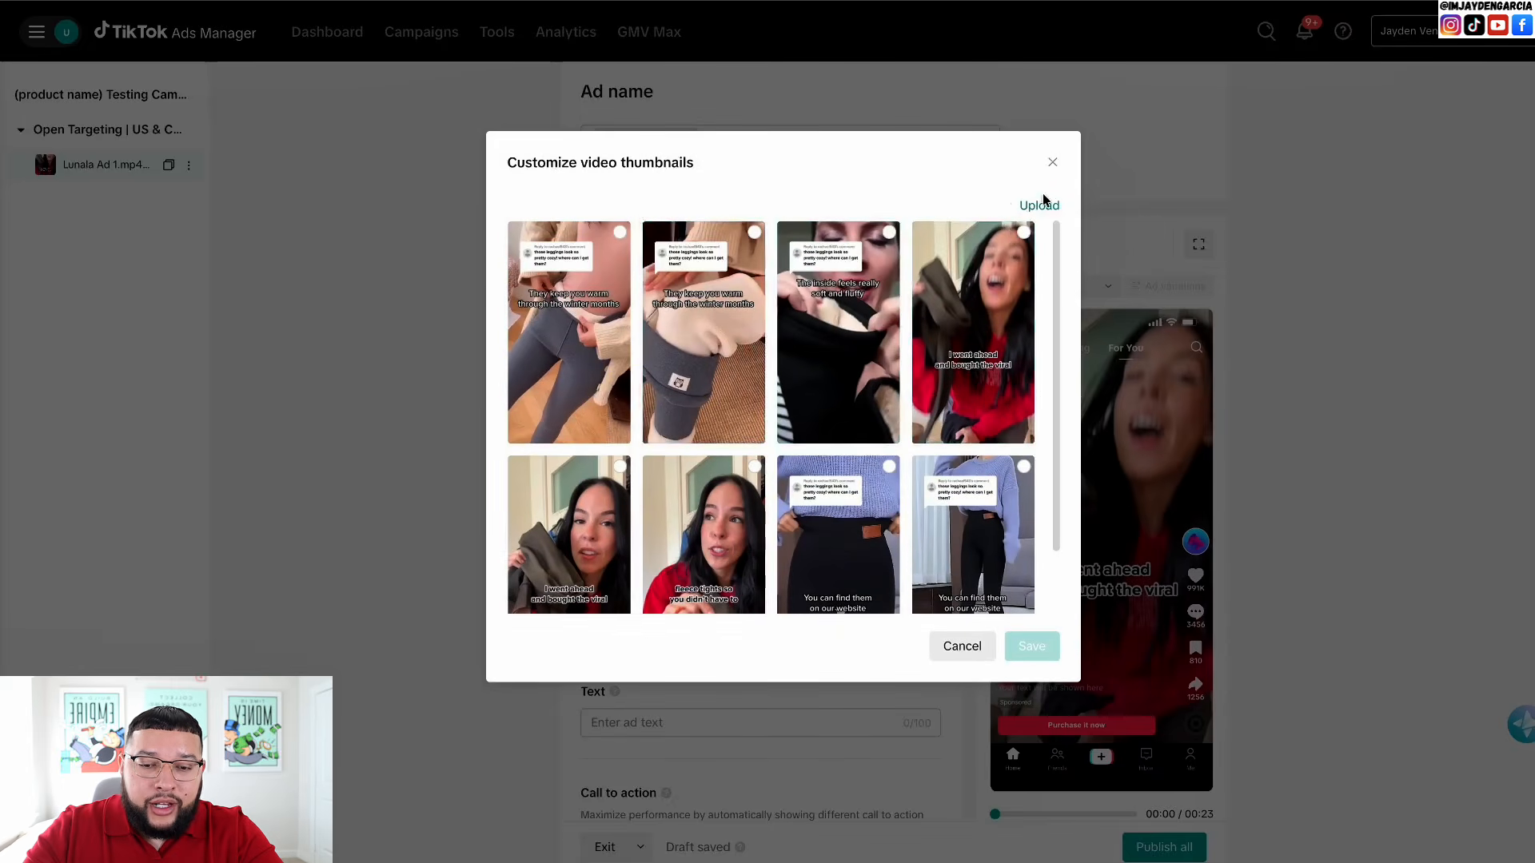
click(1053, 162)
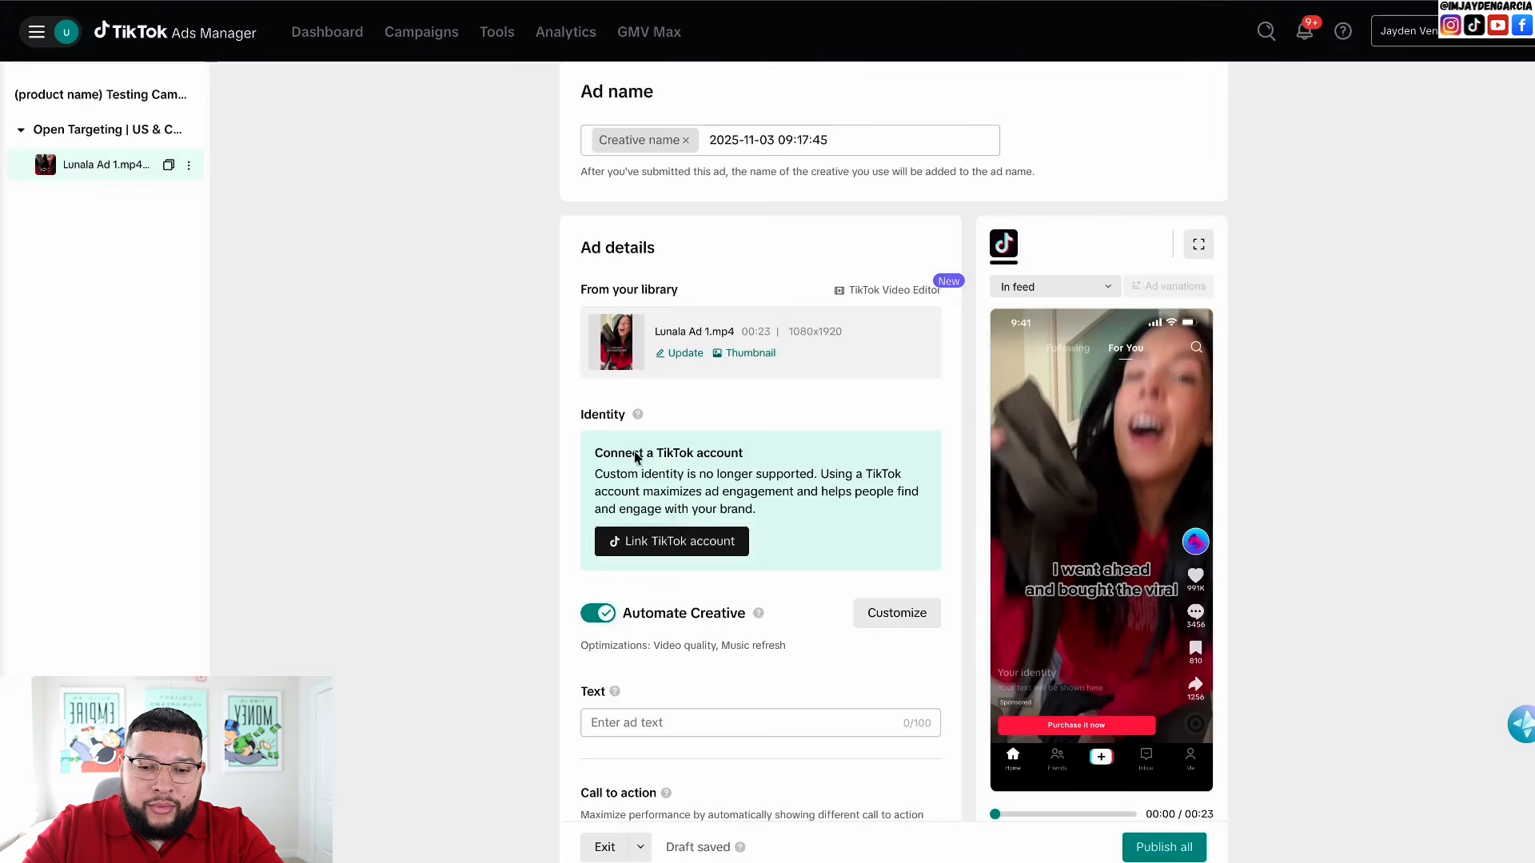
scroll(617, 460, down, 2)
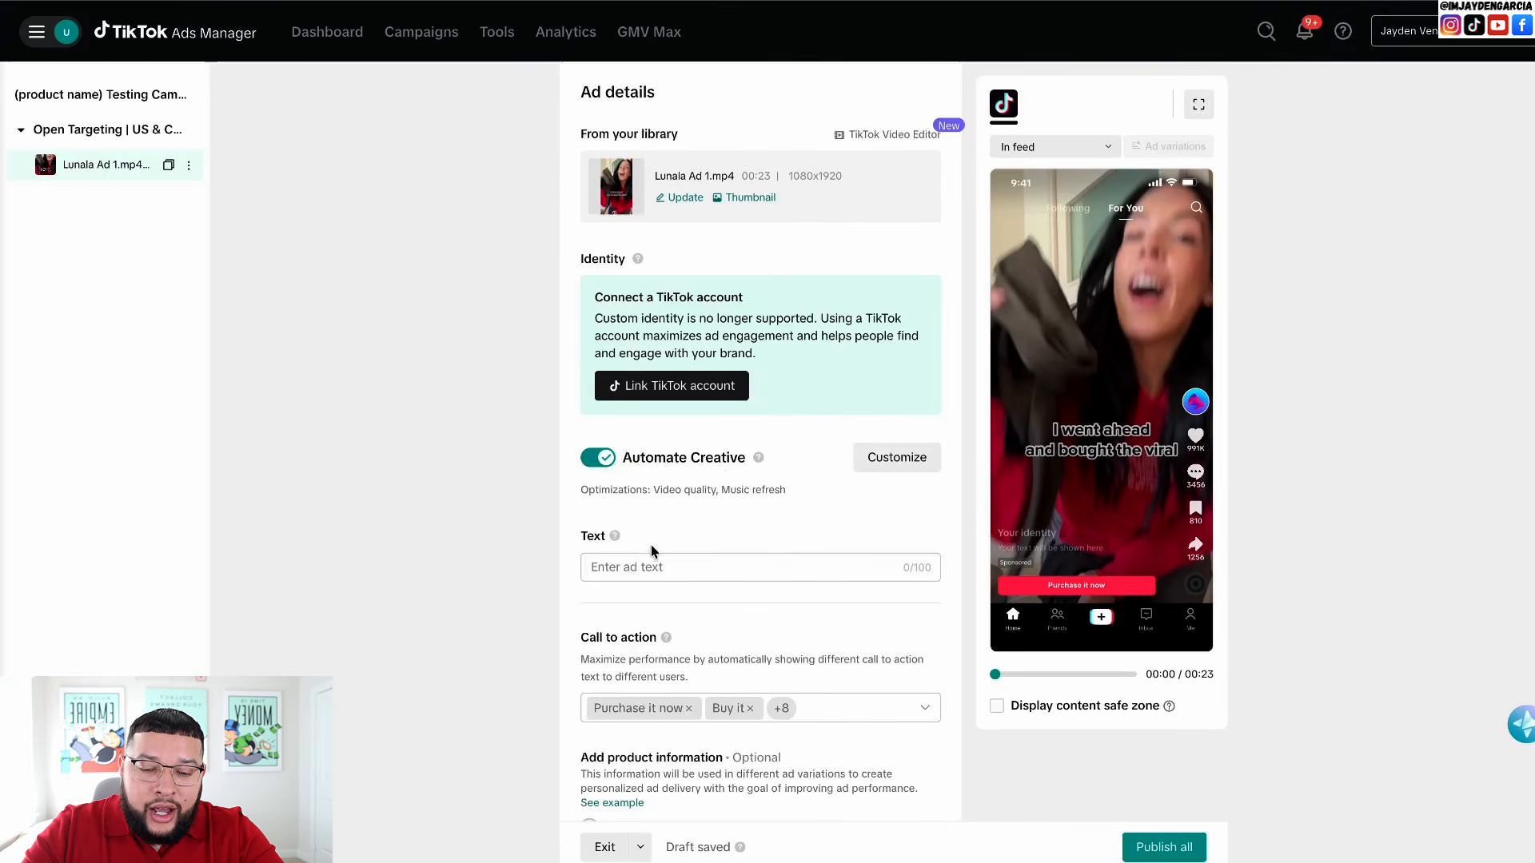
scroll(652, 550, down, 1)
mouse_move(617, 466)
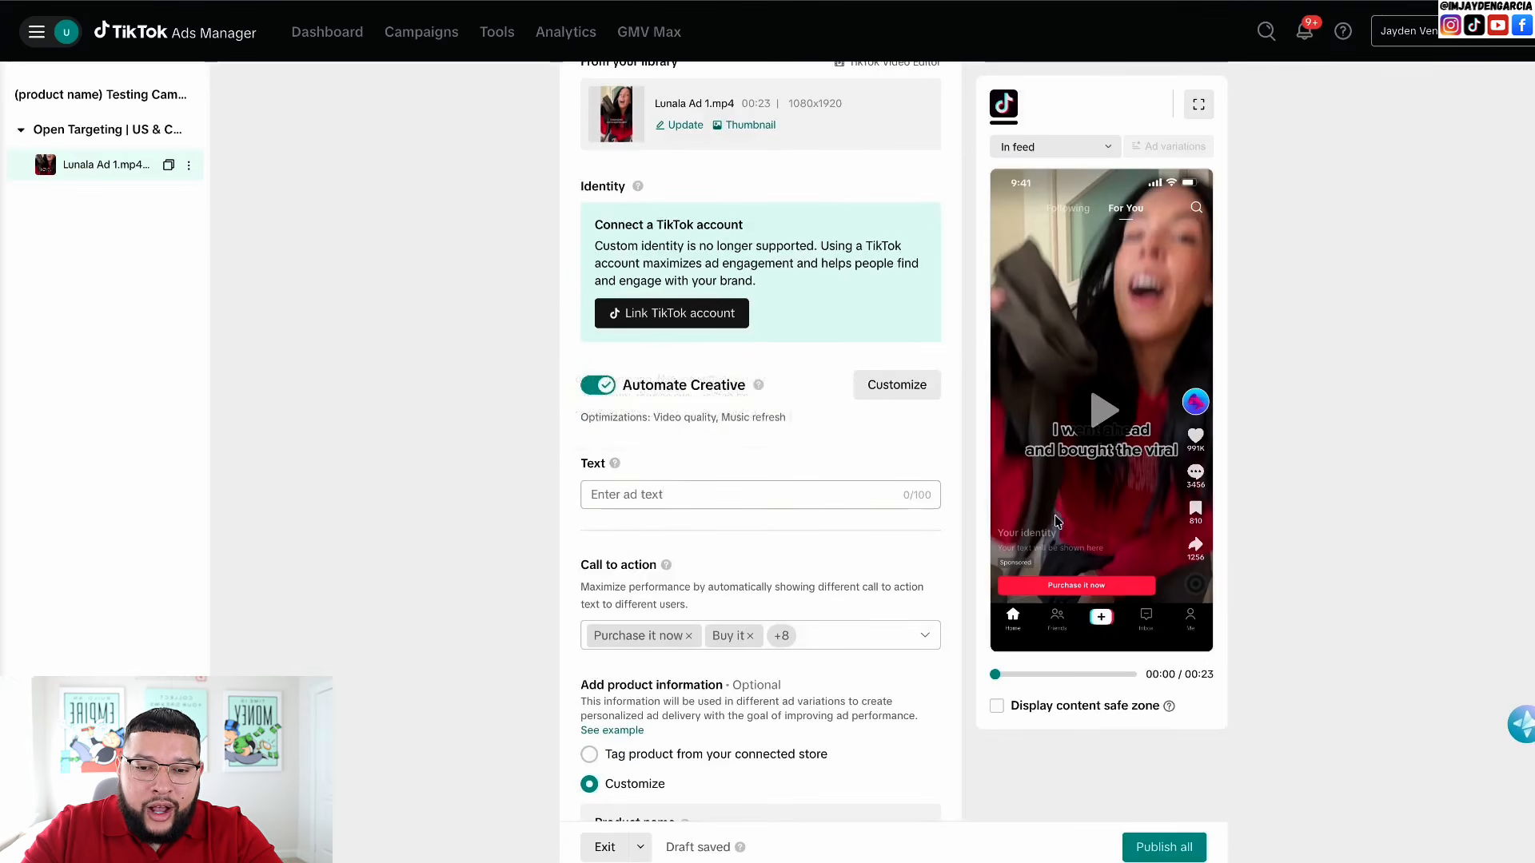
scroll(733, 394, up, 1)
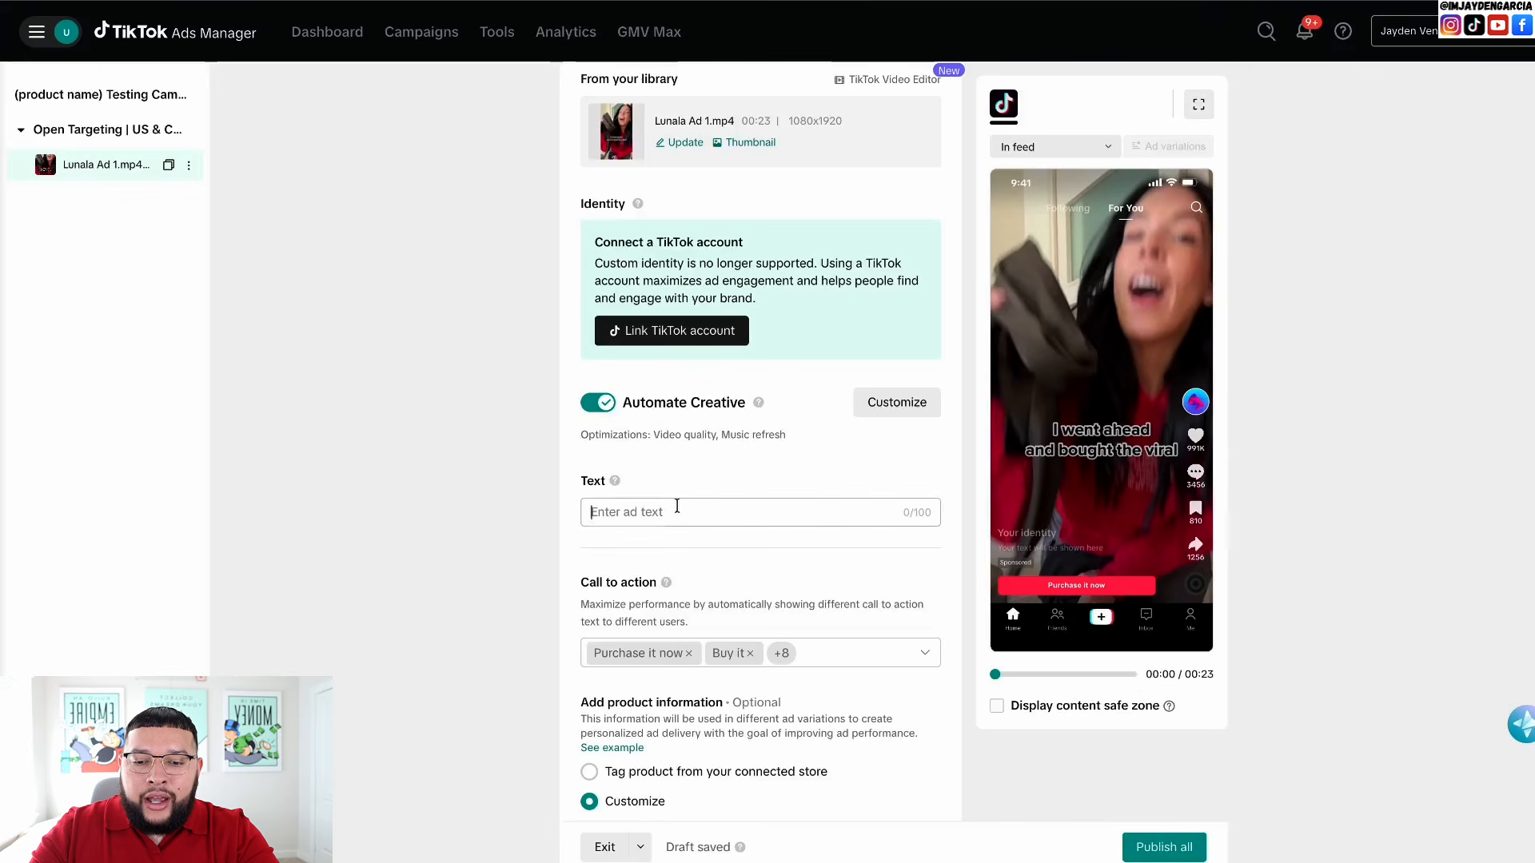
- Start from an AI text suggestion and edit it to 'Buy 1 Get 1 FREE: Limited Time Only'
text(50% OFF Plu)
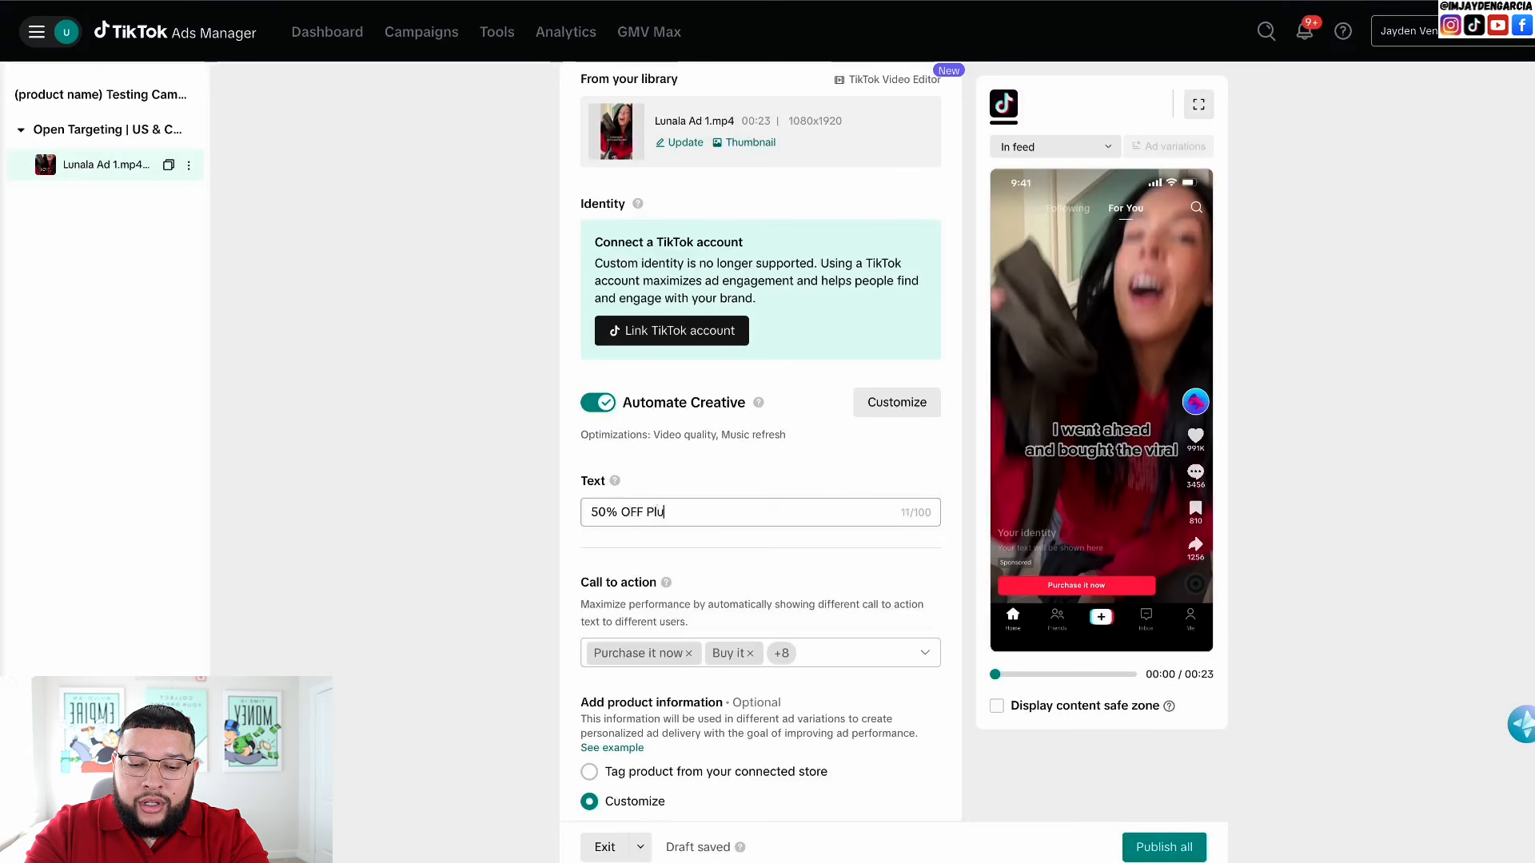
text(Freeshipping)
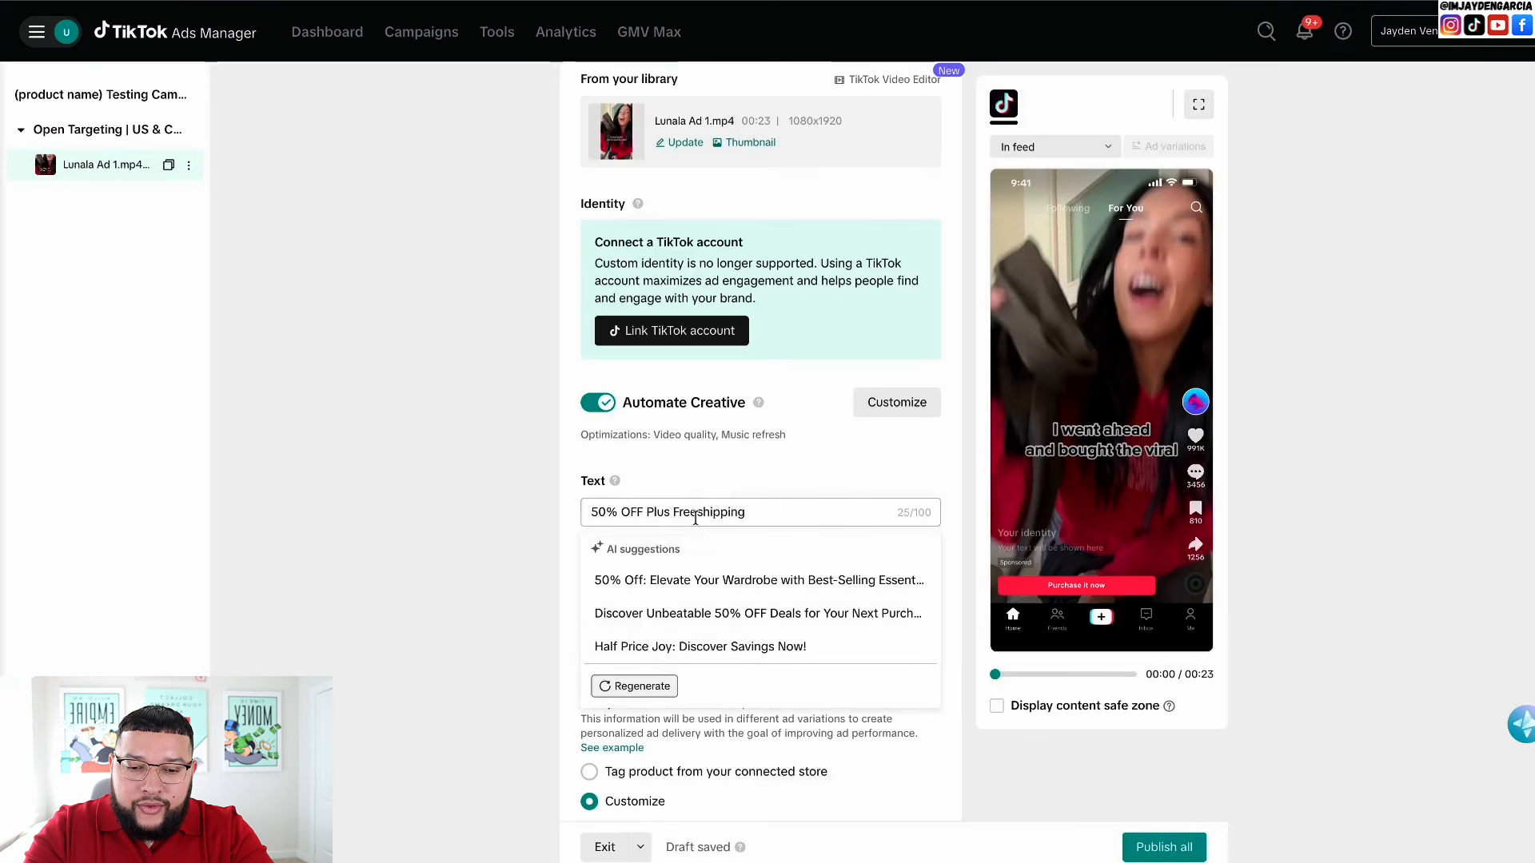
click(696, 514)
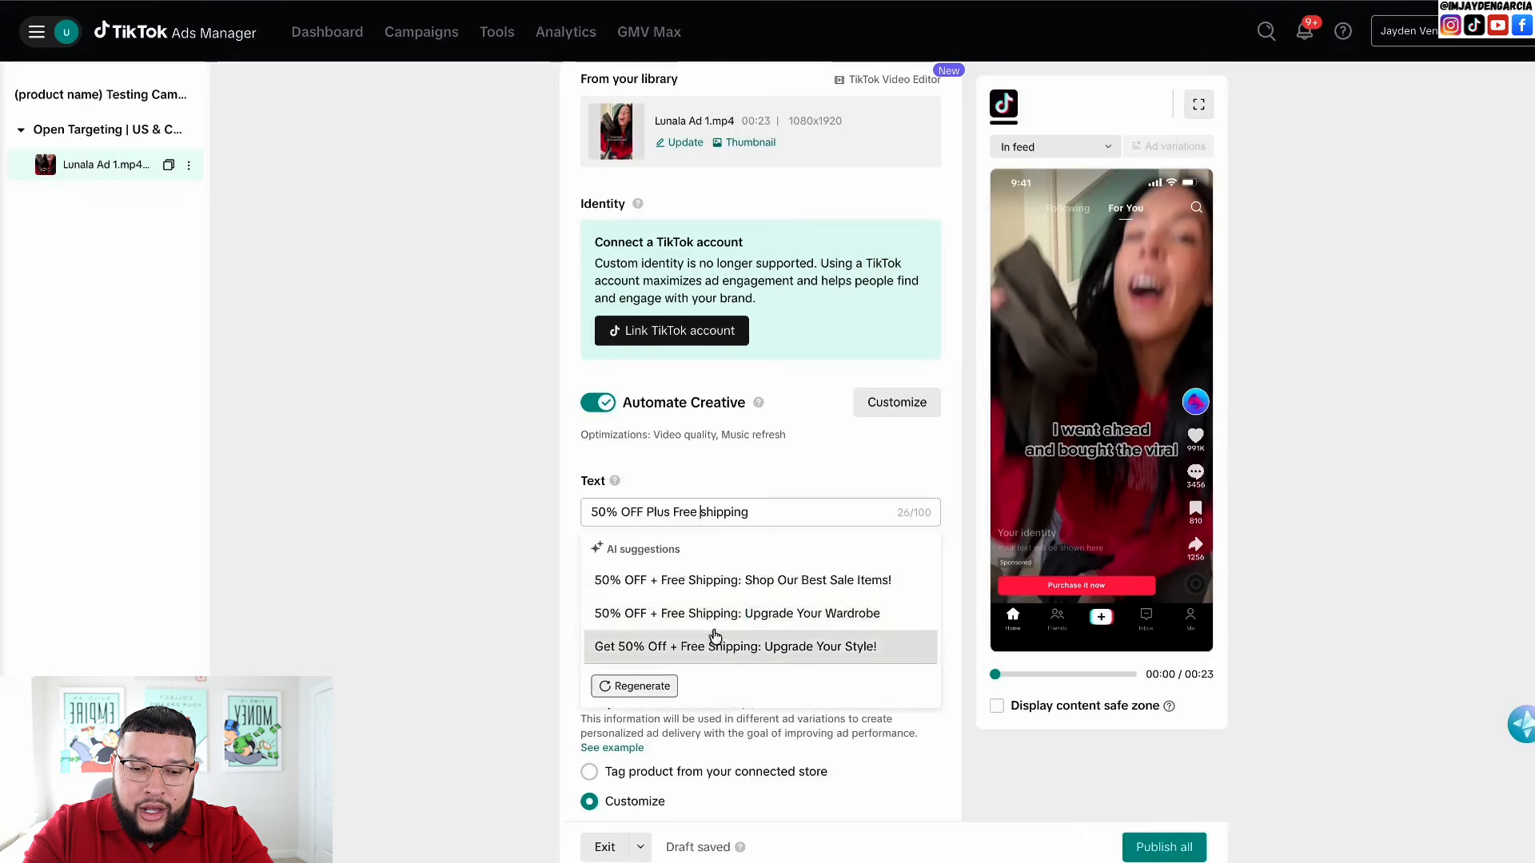
click(753, 655)
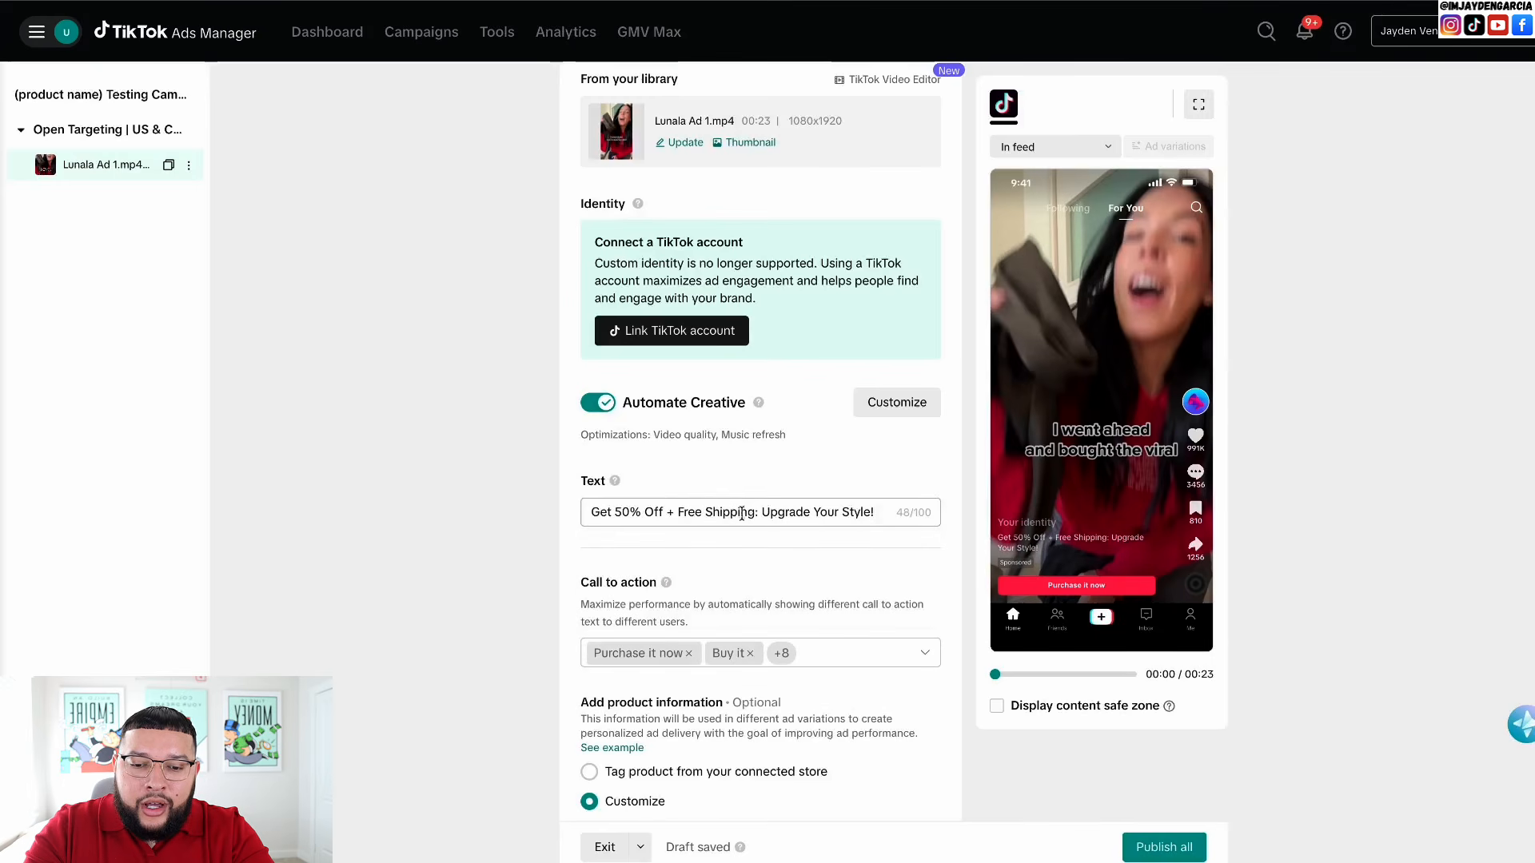
text(Limit)
text(ed Tim)
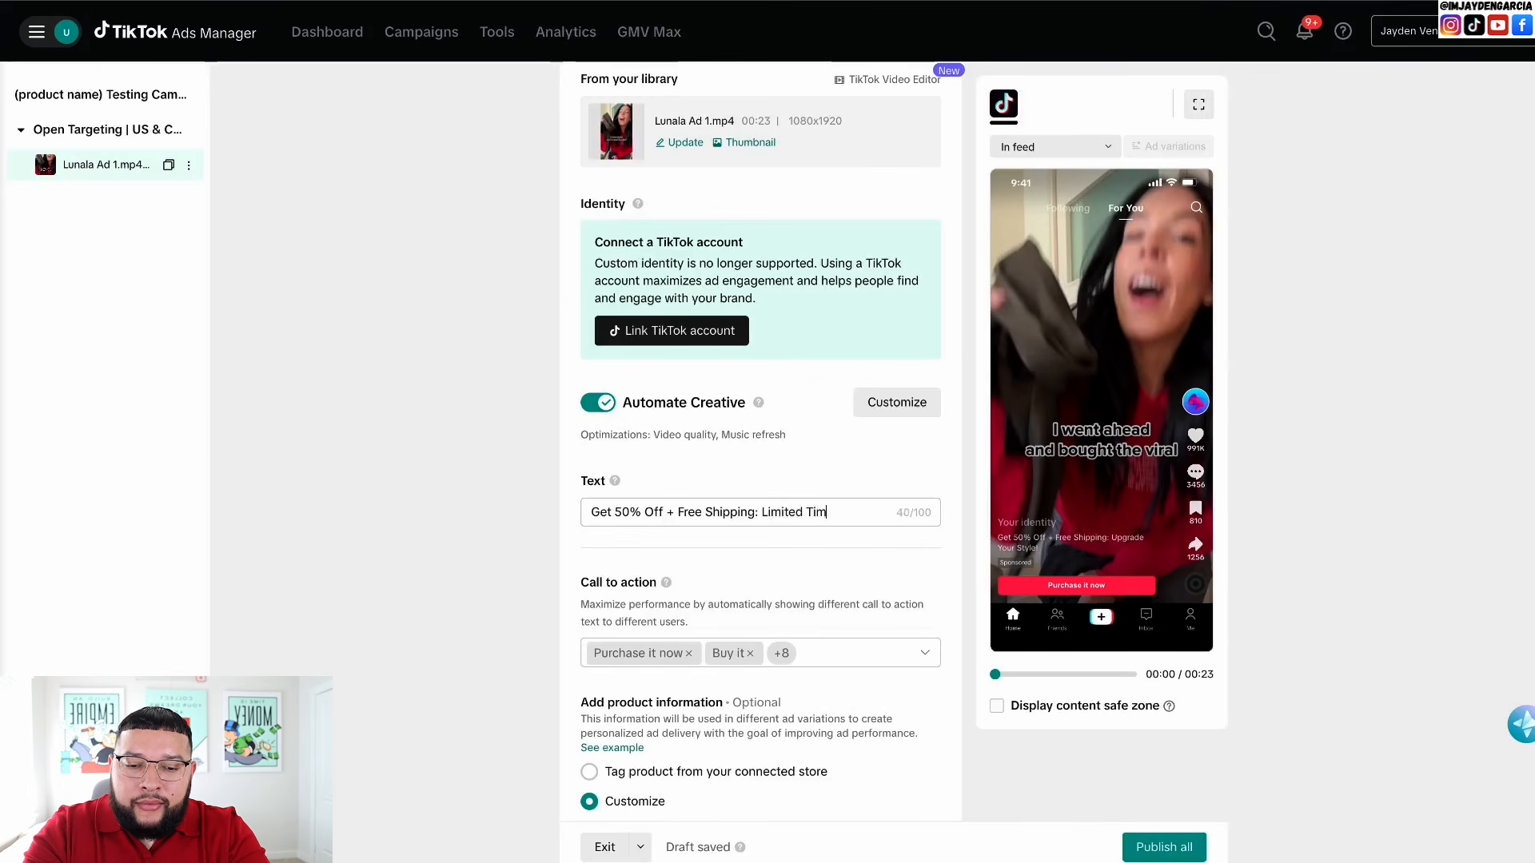
double_click(817, 506)
text(Buy)
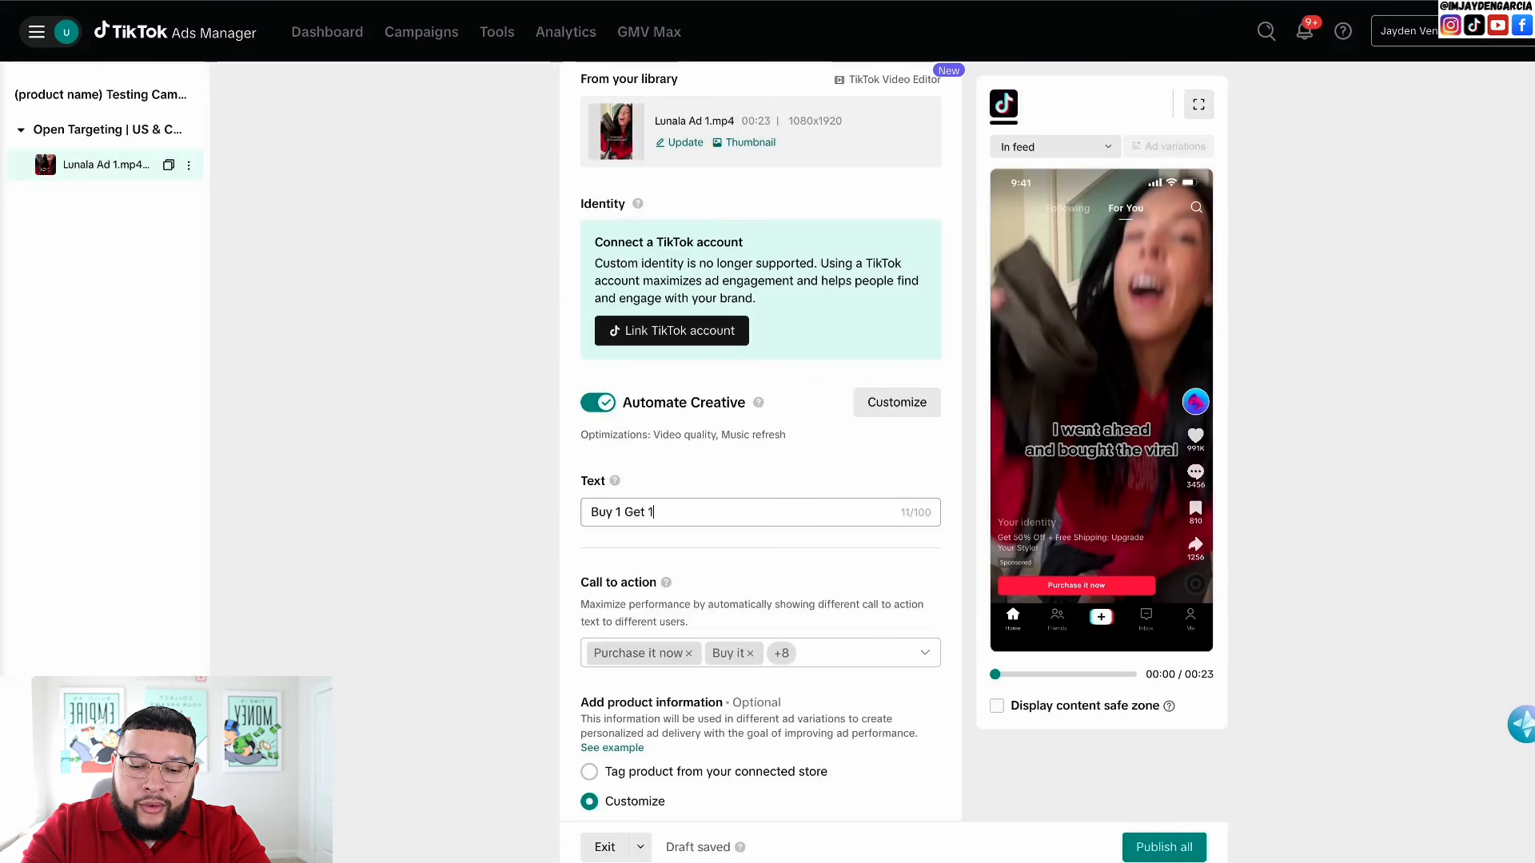
text(1 Get 1 FREE: Limited Time Only)
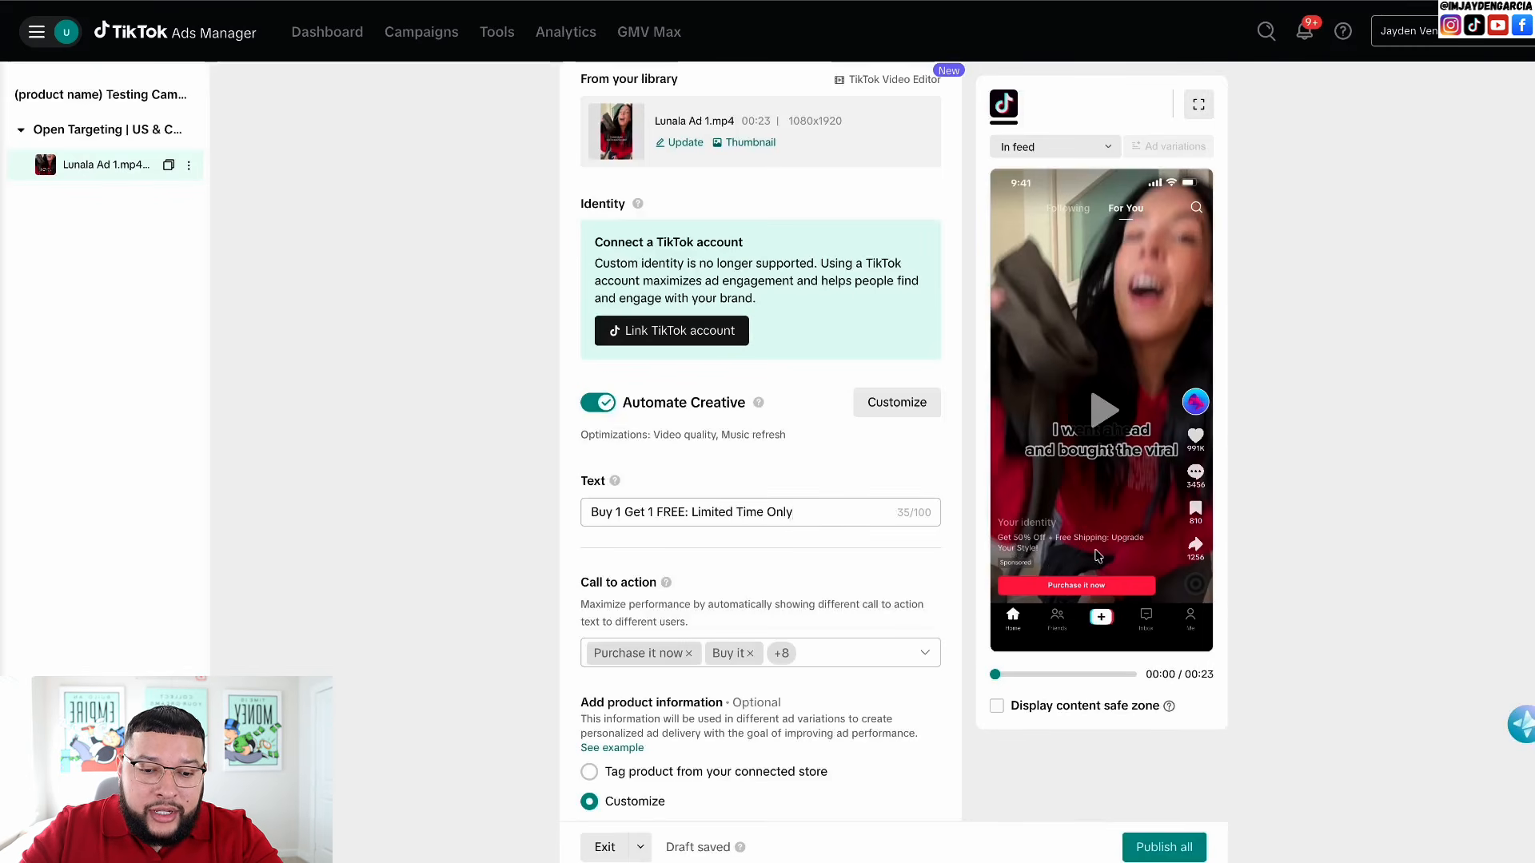
- Remove all the current call-to-action options
scroll(906, 559, down, 2)
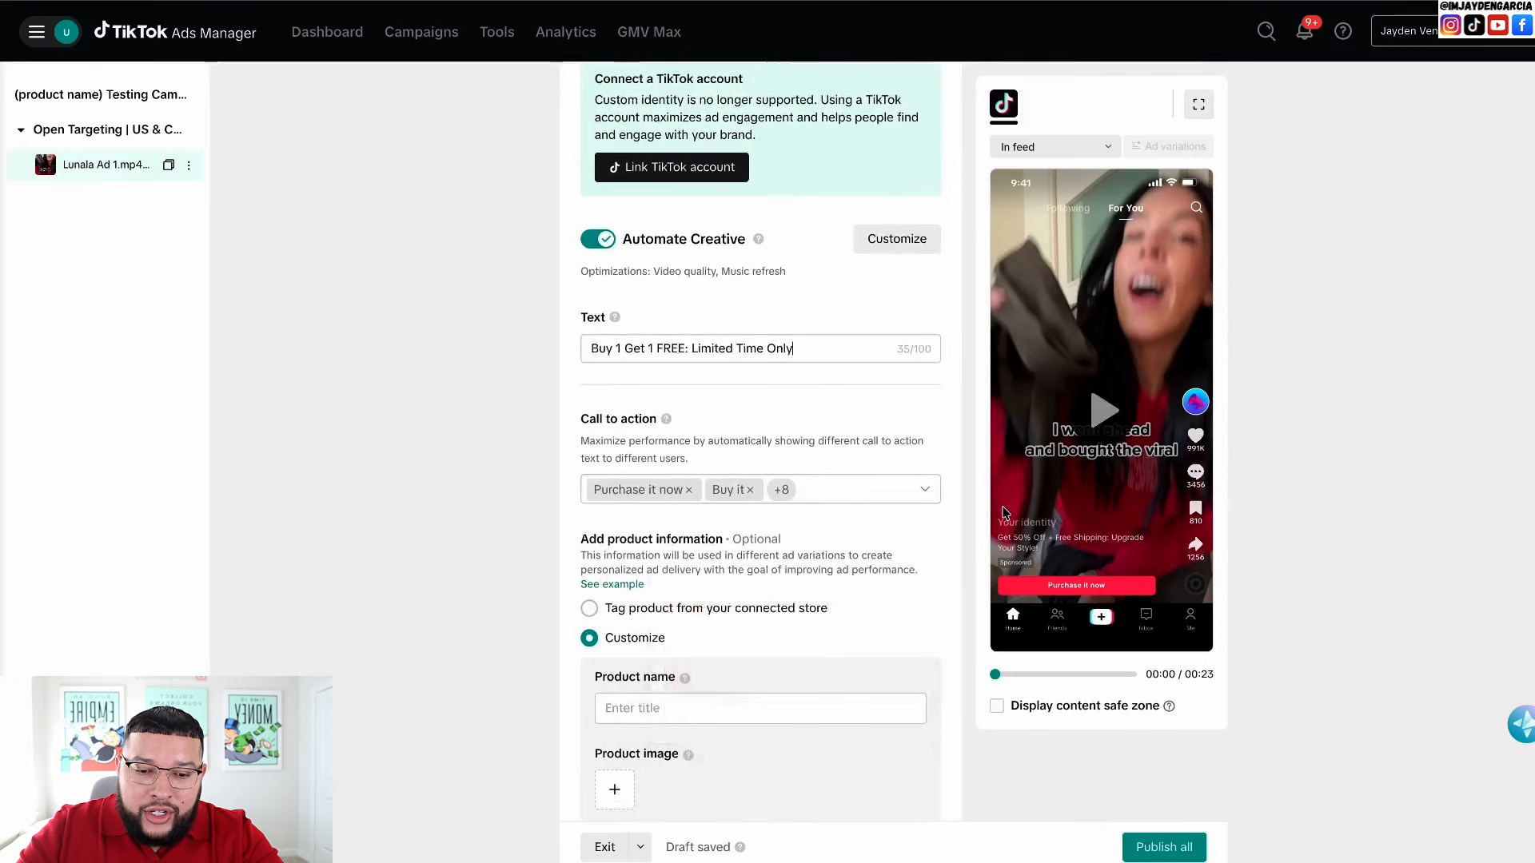
click(925, 490)
click(863, 494)
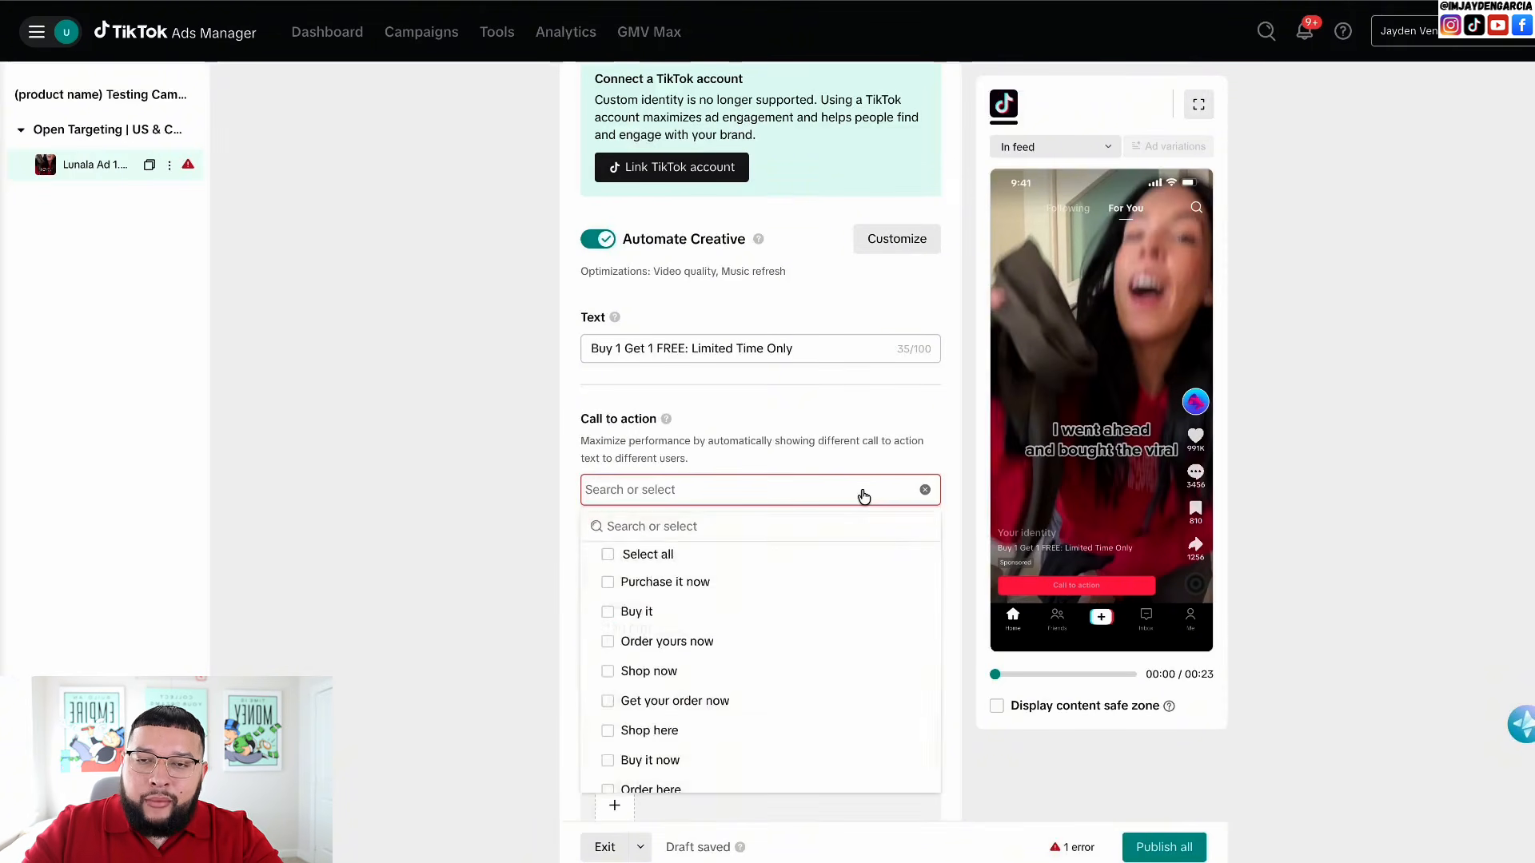
scroll(707, 640, down, 3)
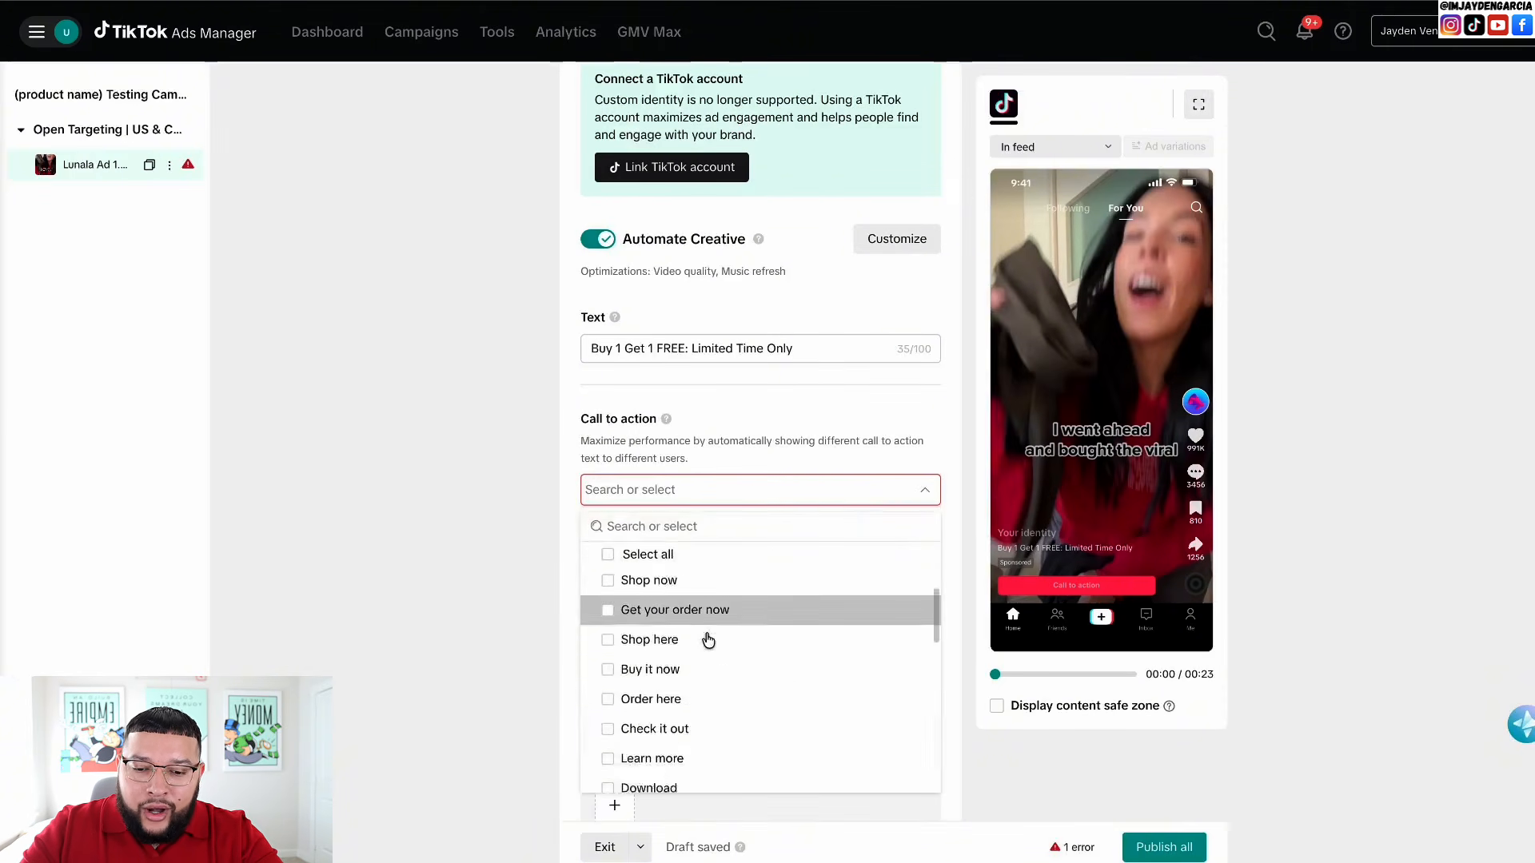
scroll(707, 639, down, 5)
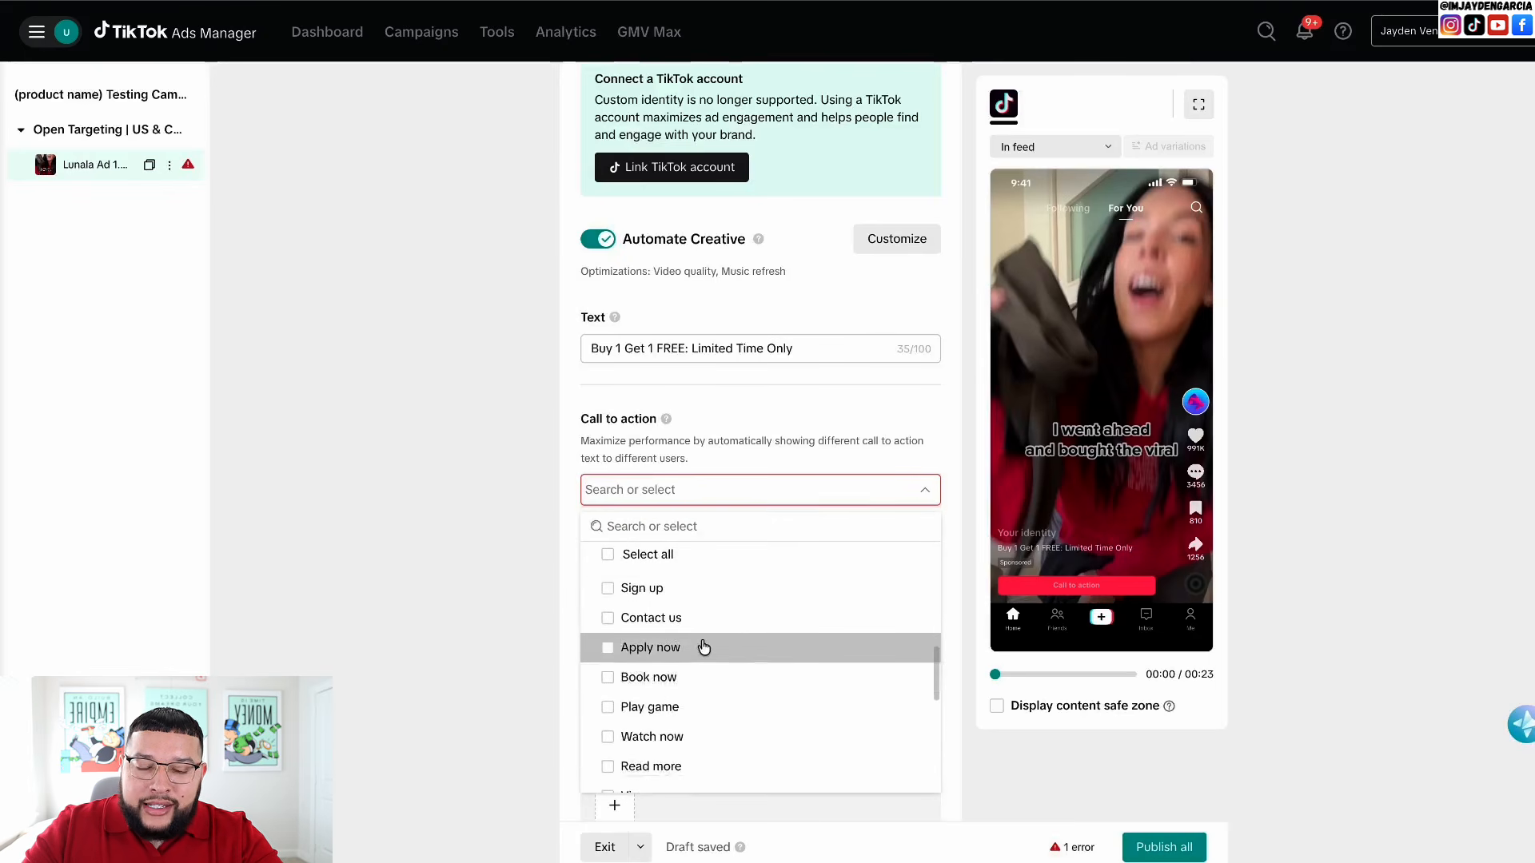
scroll(704, 647, up, 5)
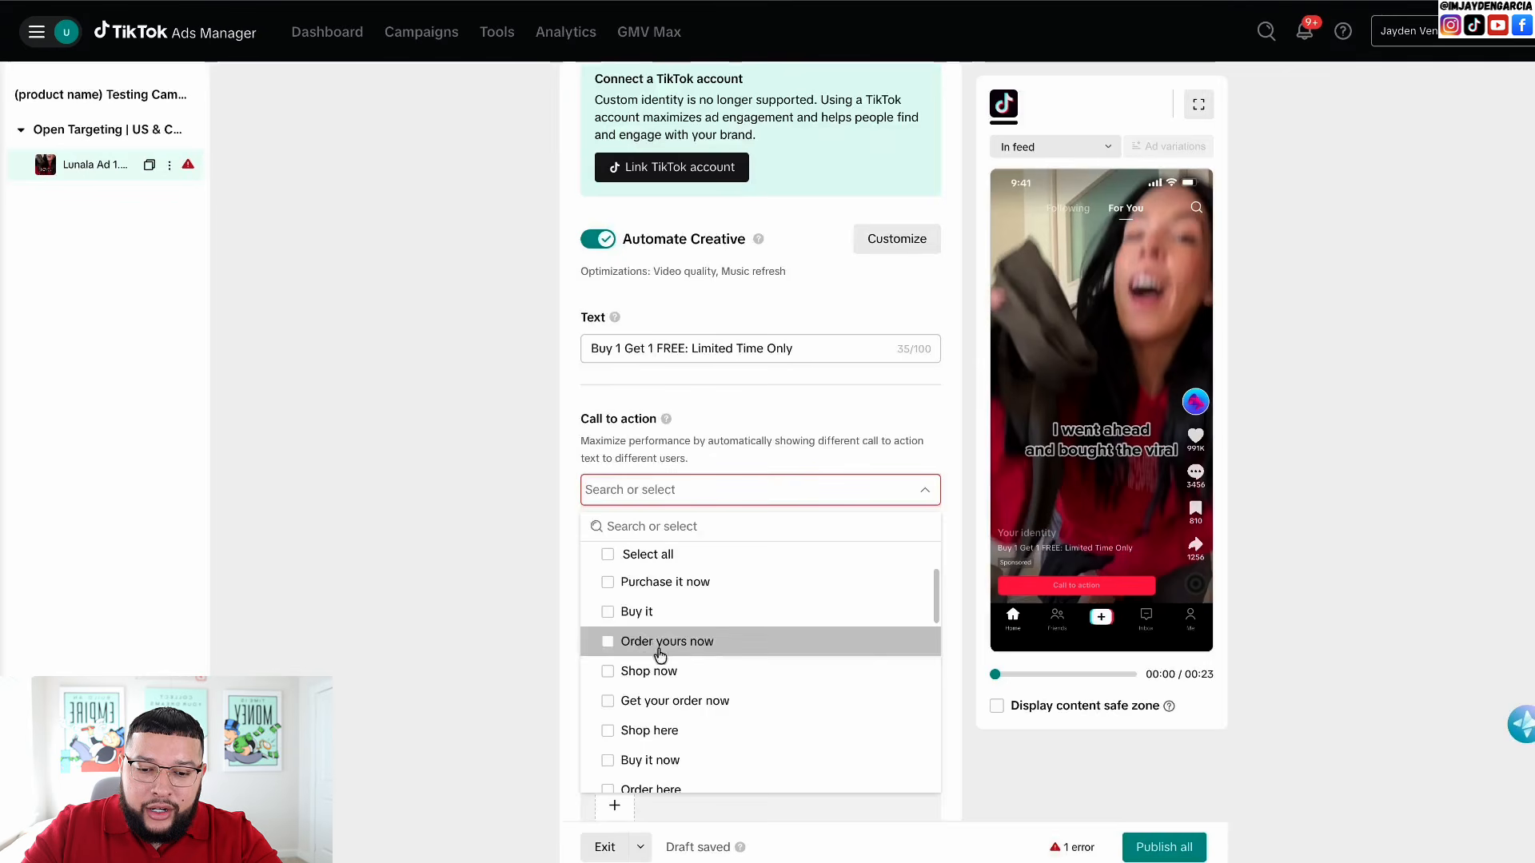
- Select Shop now, Shop here, Buy it now and Purchase it now as calls to action
click(608, 671)
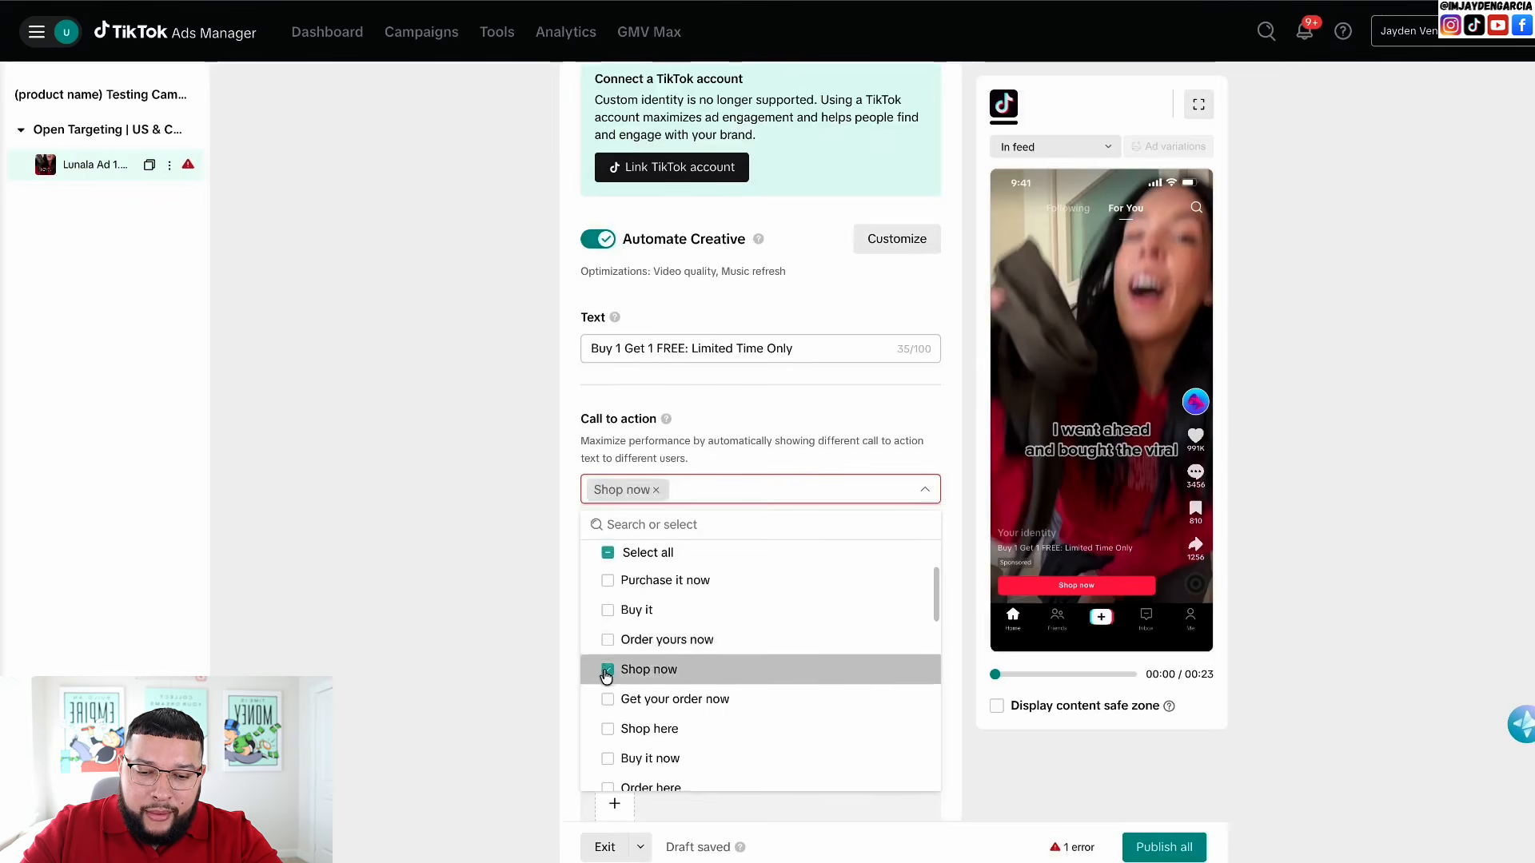
click(608, 729)
click(609, 760)
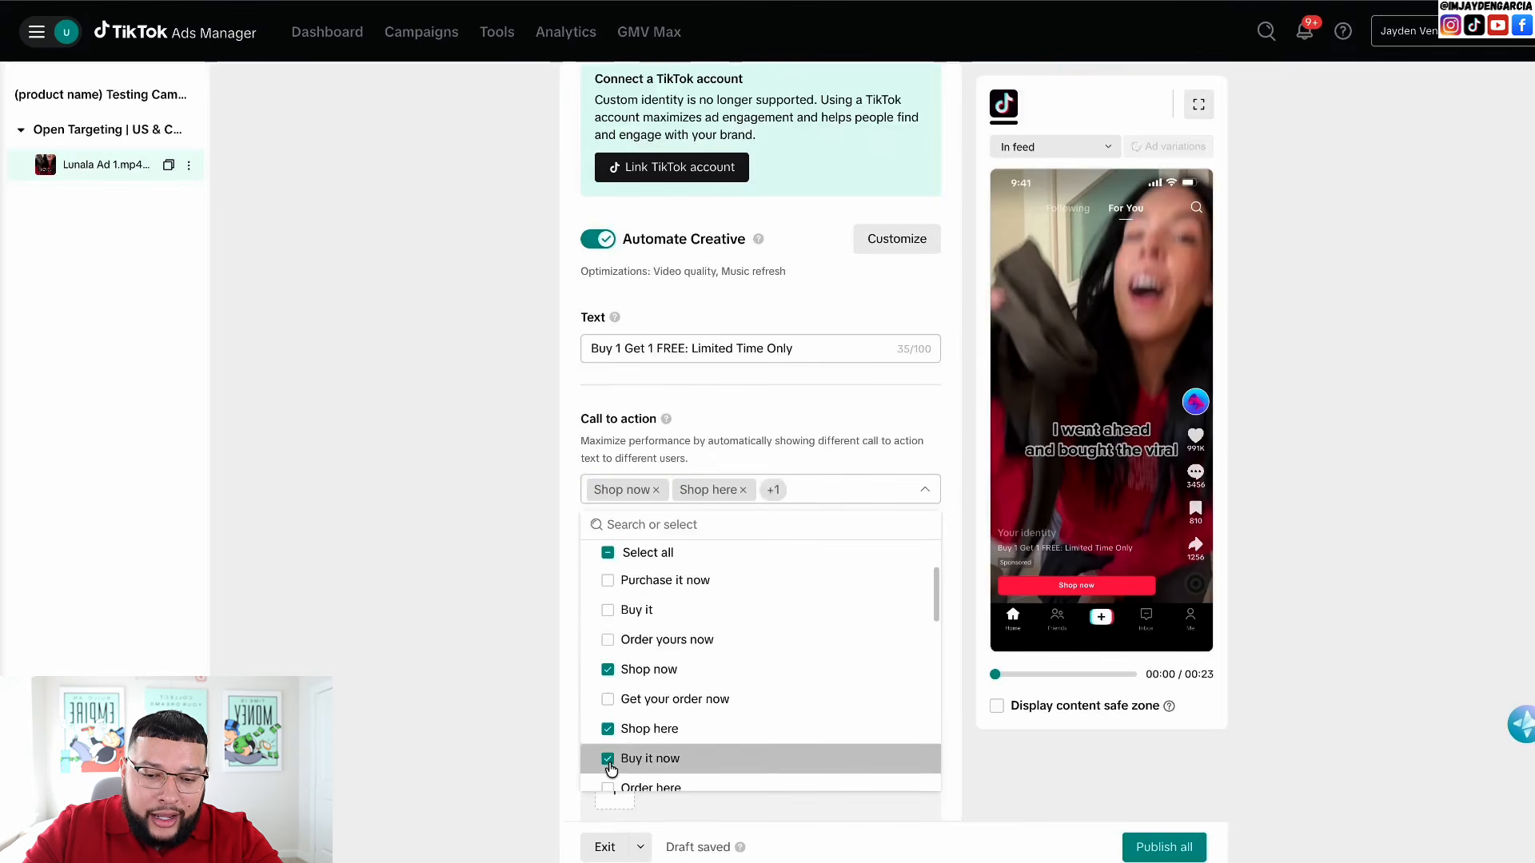
click(609, 580)
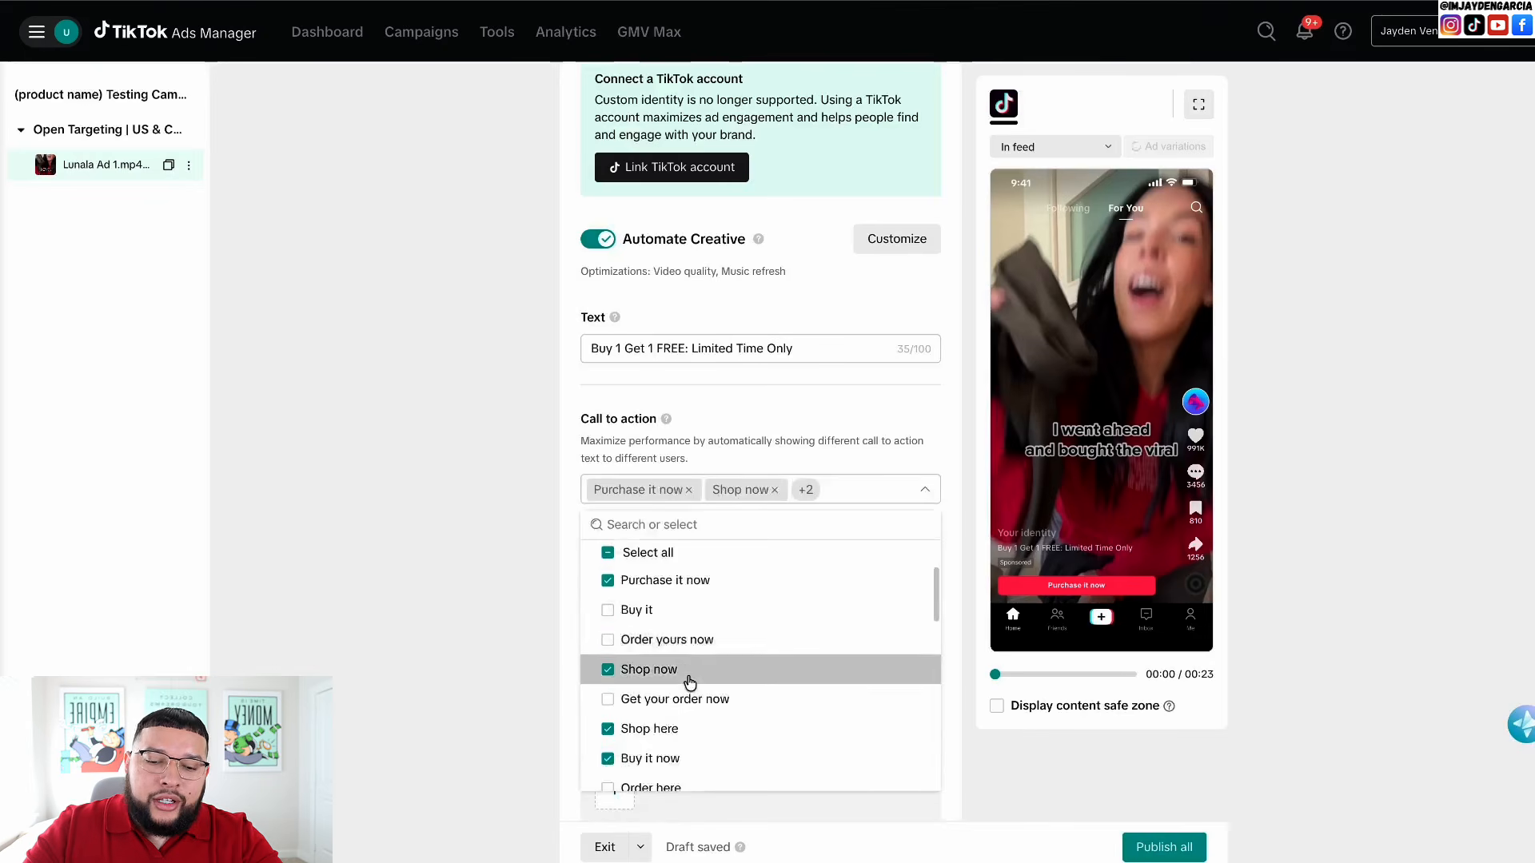
scroll(689, 682, down, 1)
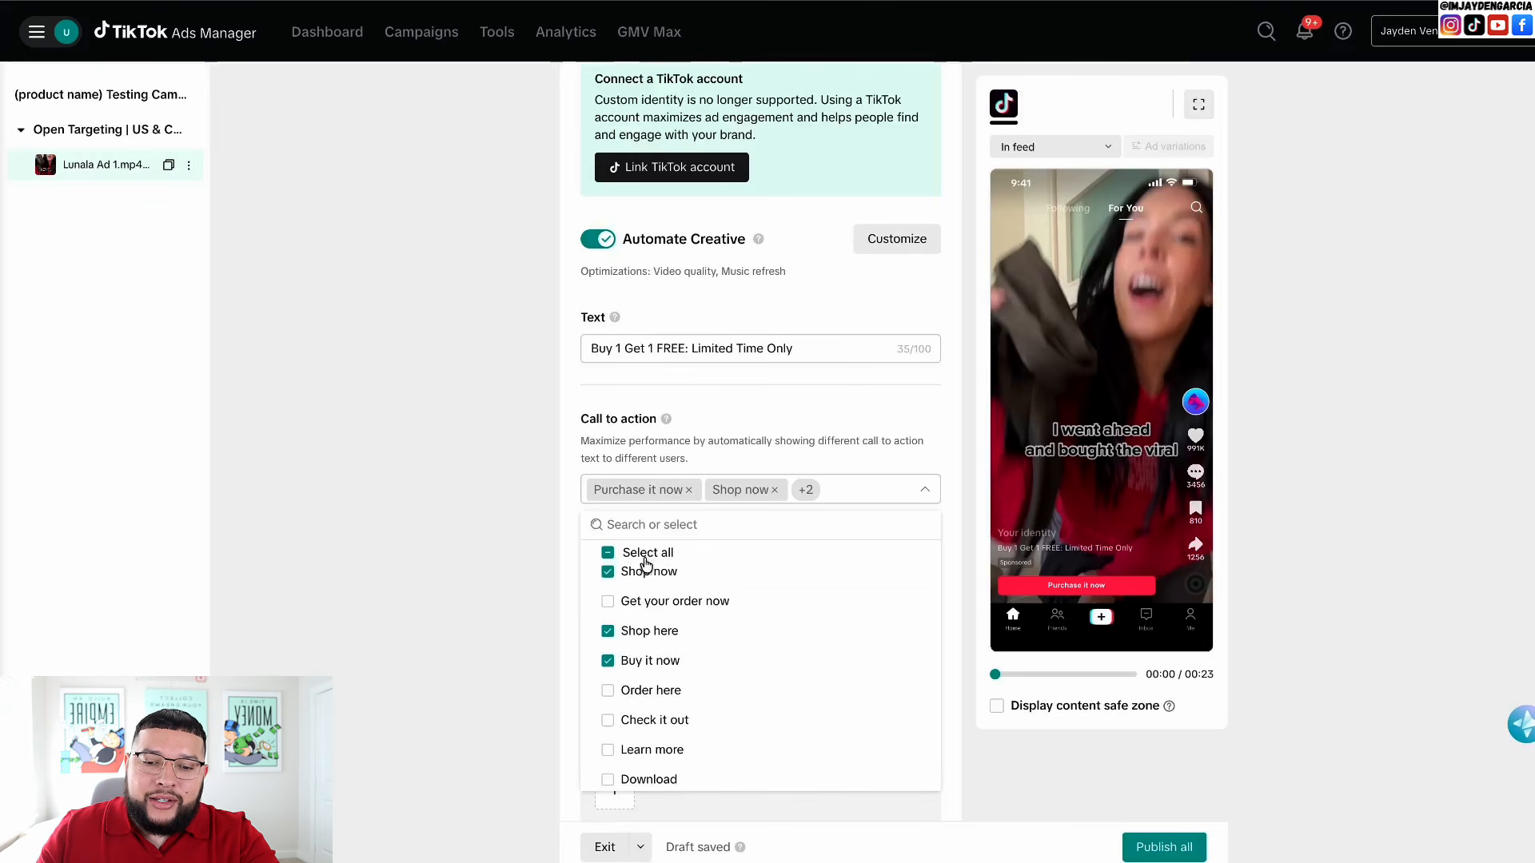
scroll(621, 696, down, 3)
scroll(621, 696, up, 4)
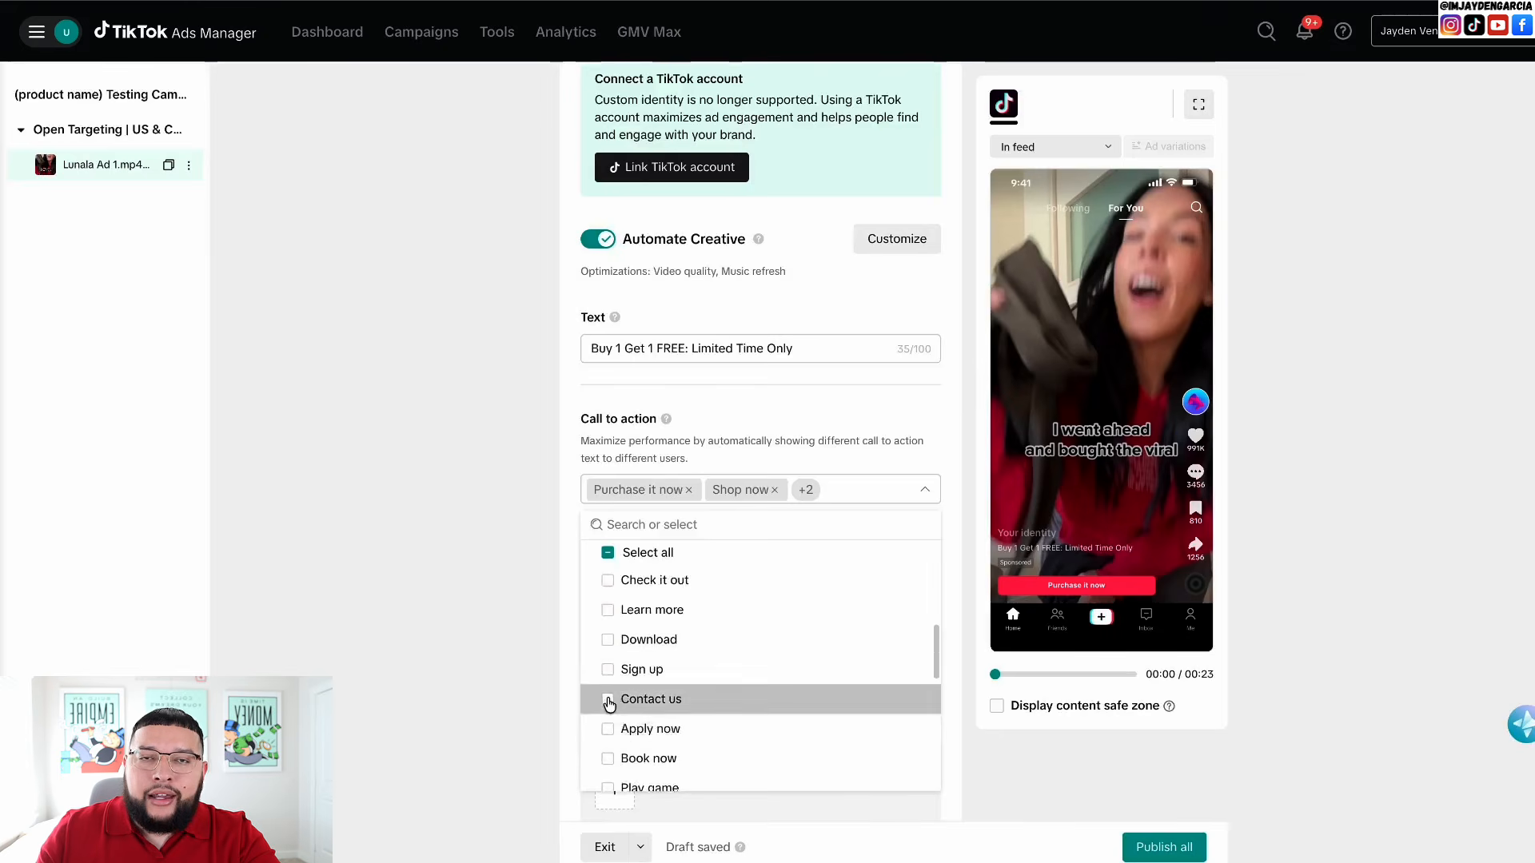
click(610, 702)
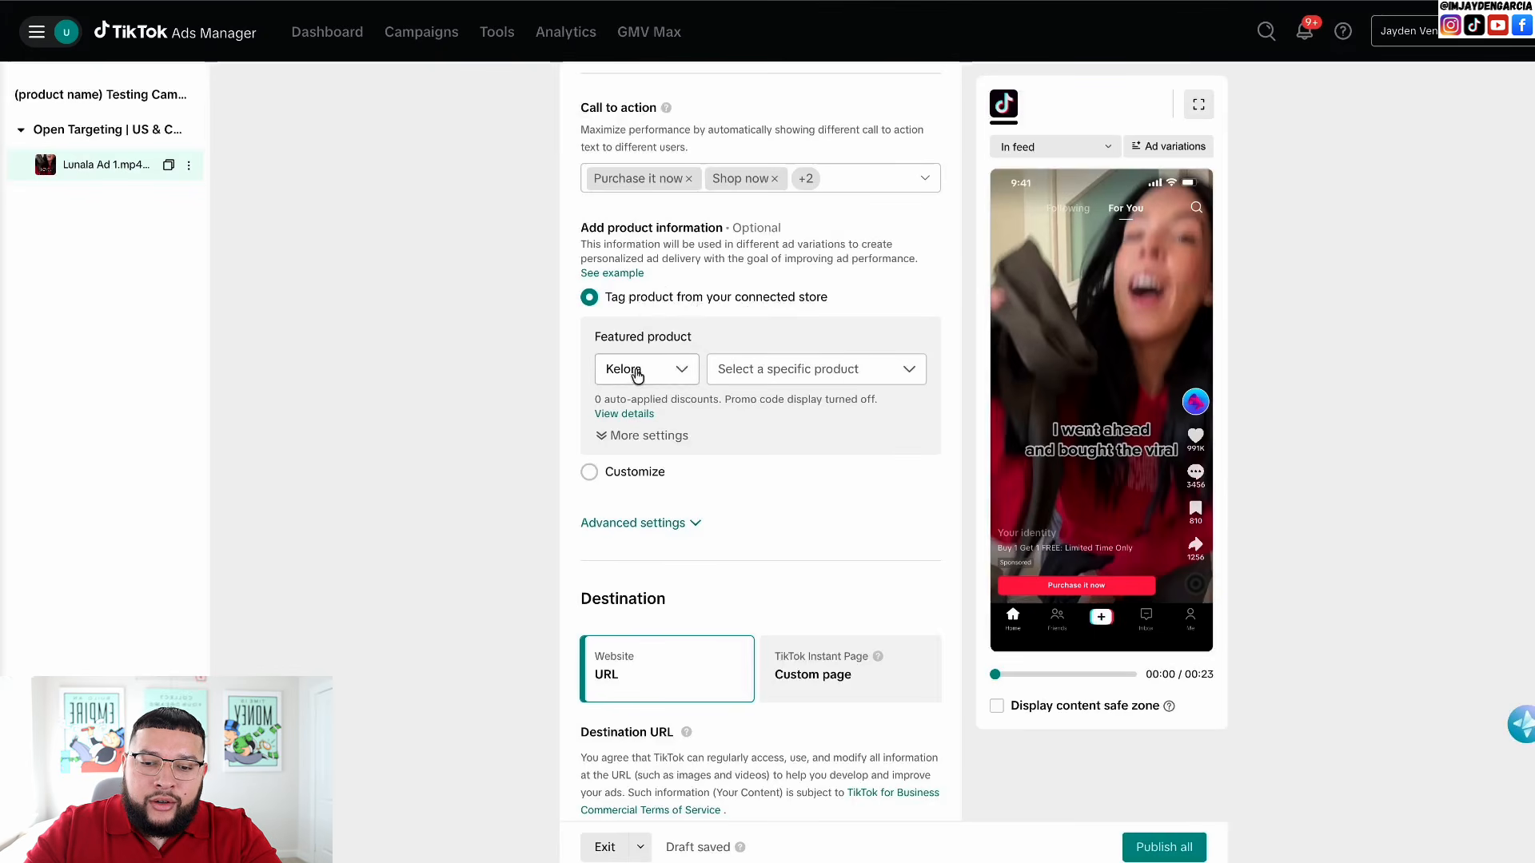
click(783, 370)
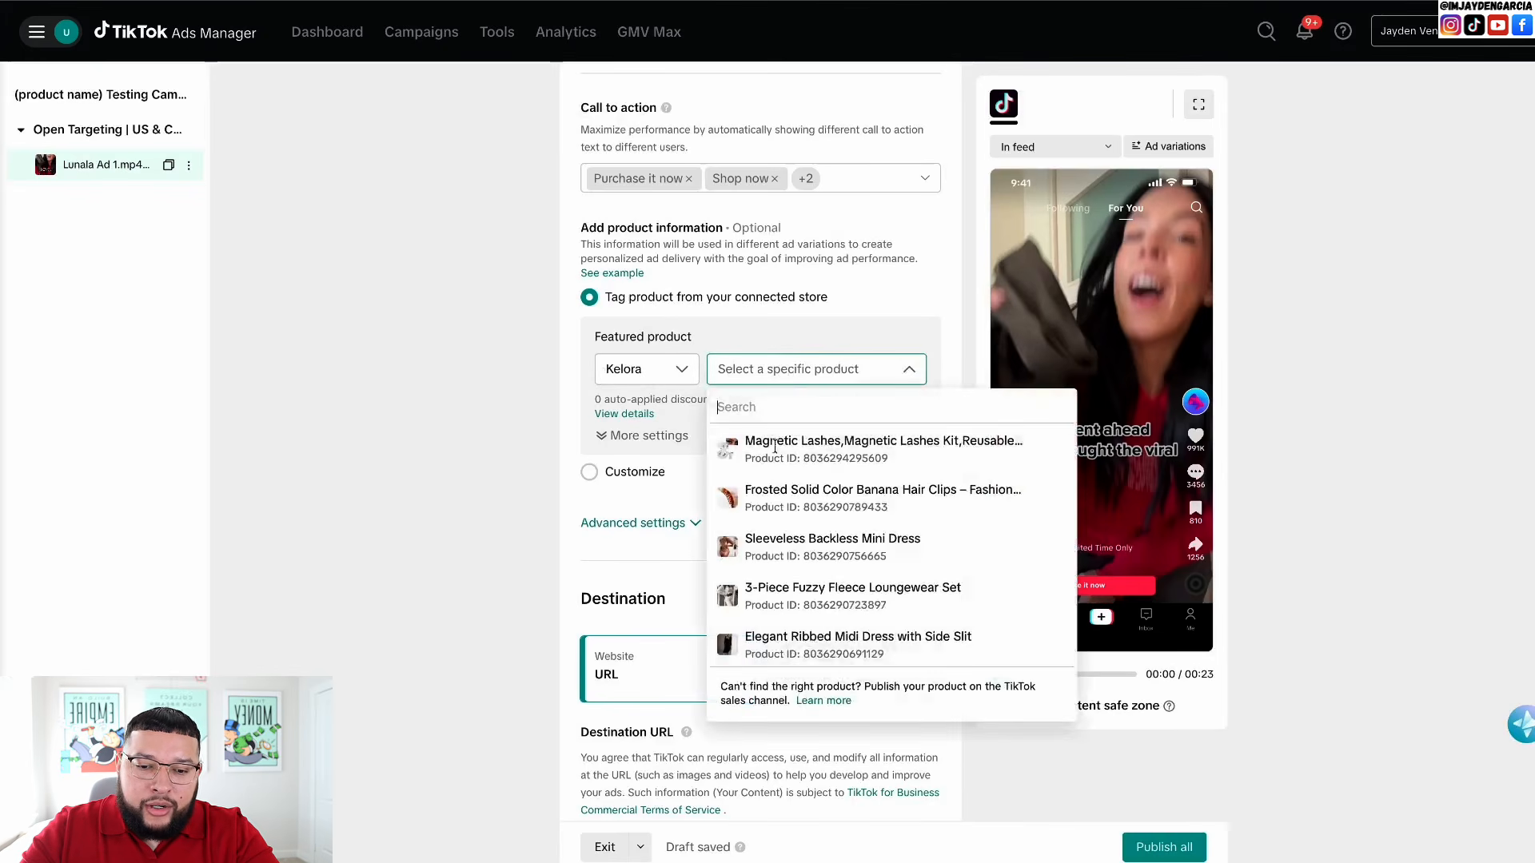
click(516, 582)
scroll(540, 564, down, 1)
scroll(627, 452, down, 4)
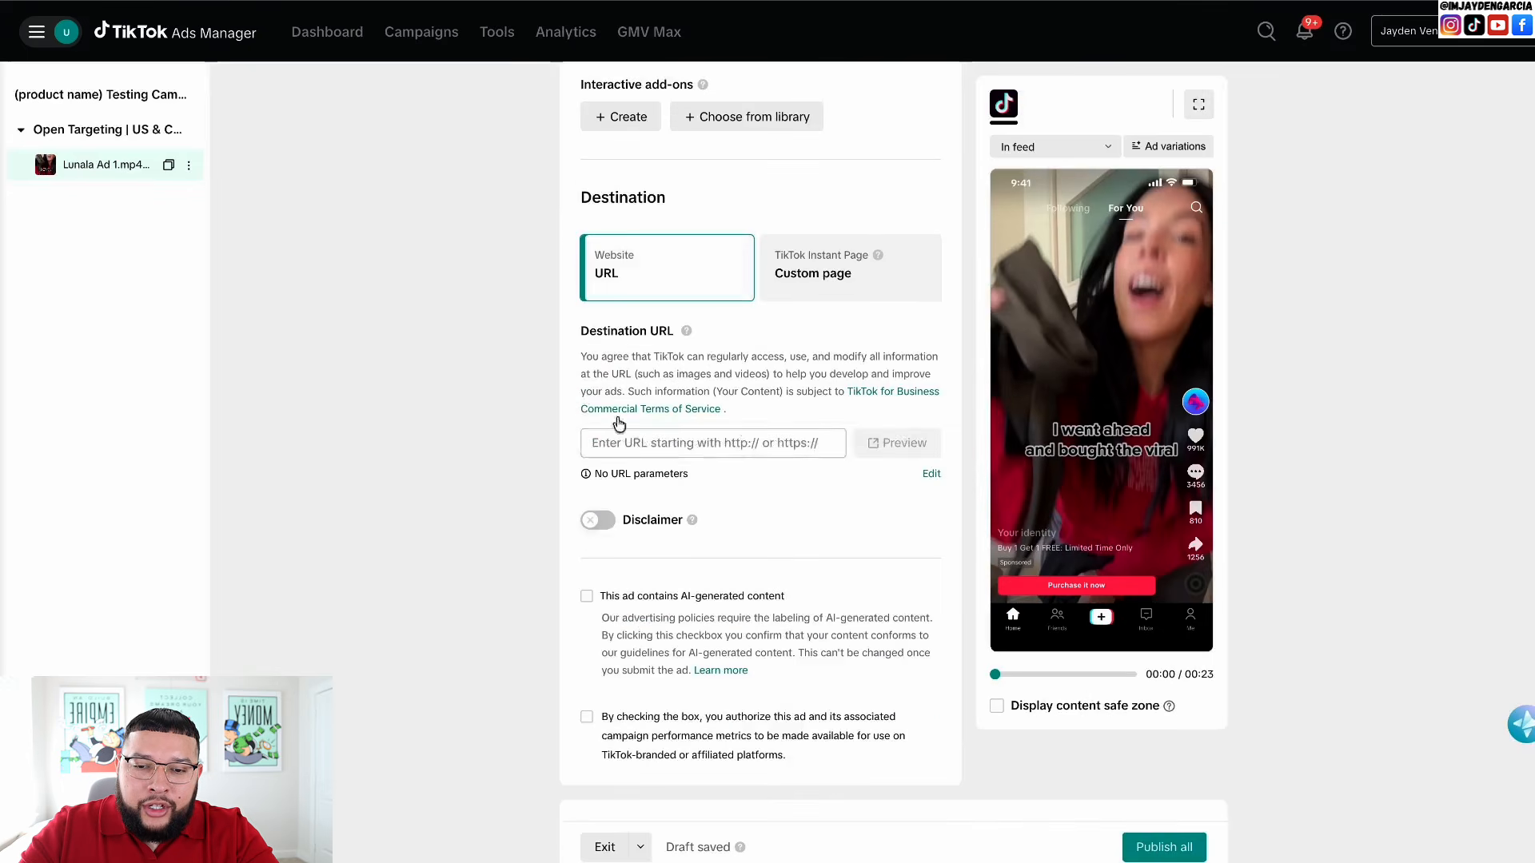
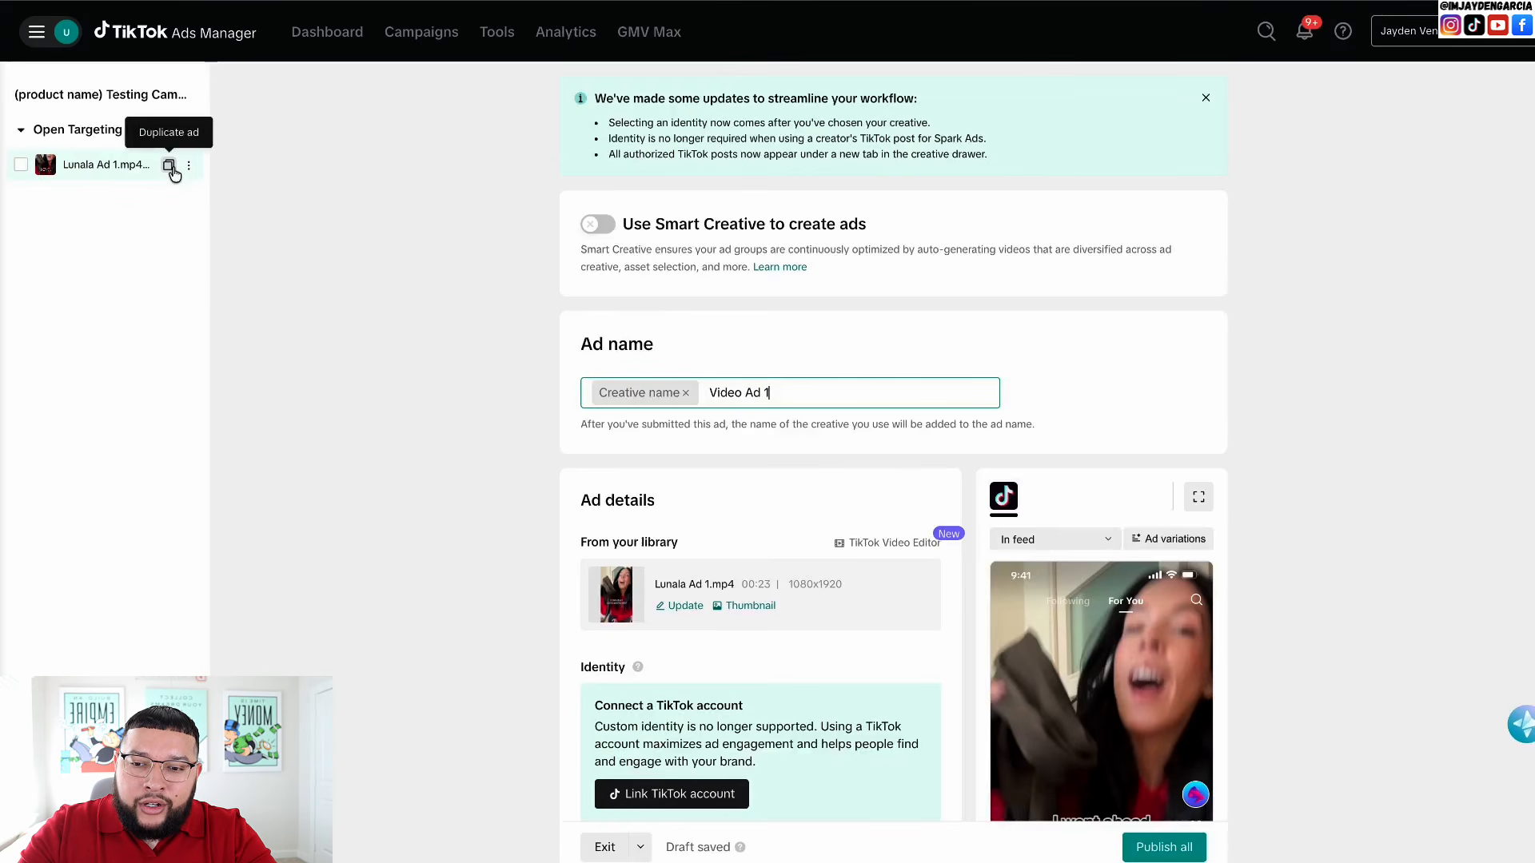
- Duplicate the first ad with 2 copies so the ad group lists three ads
click(169, 166)
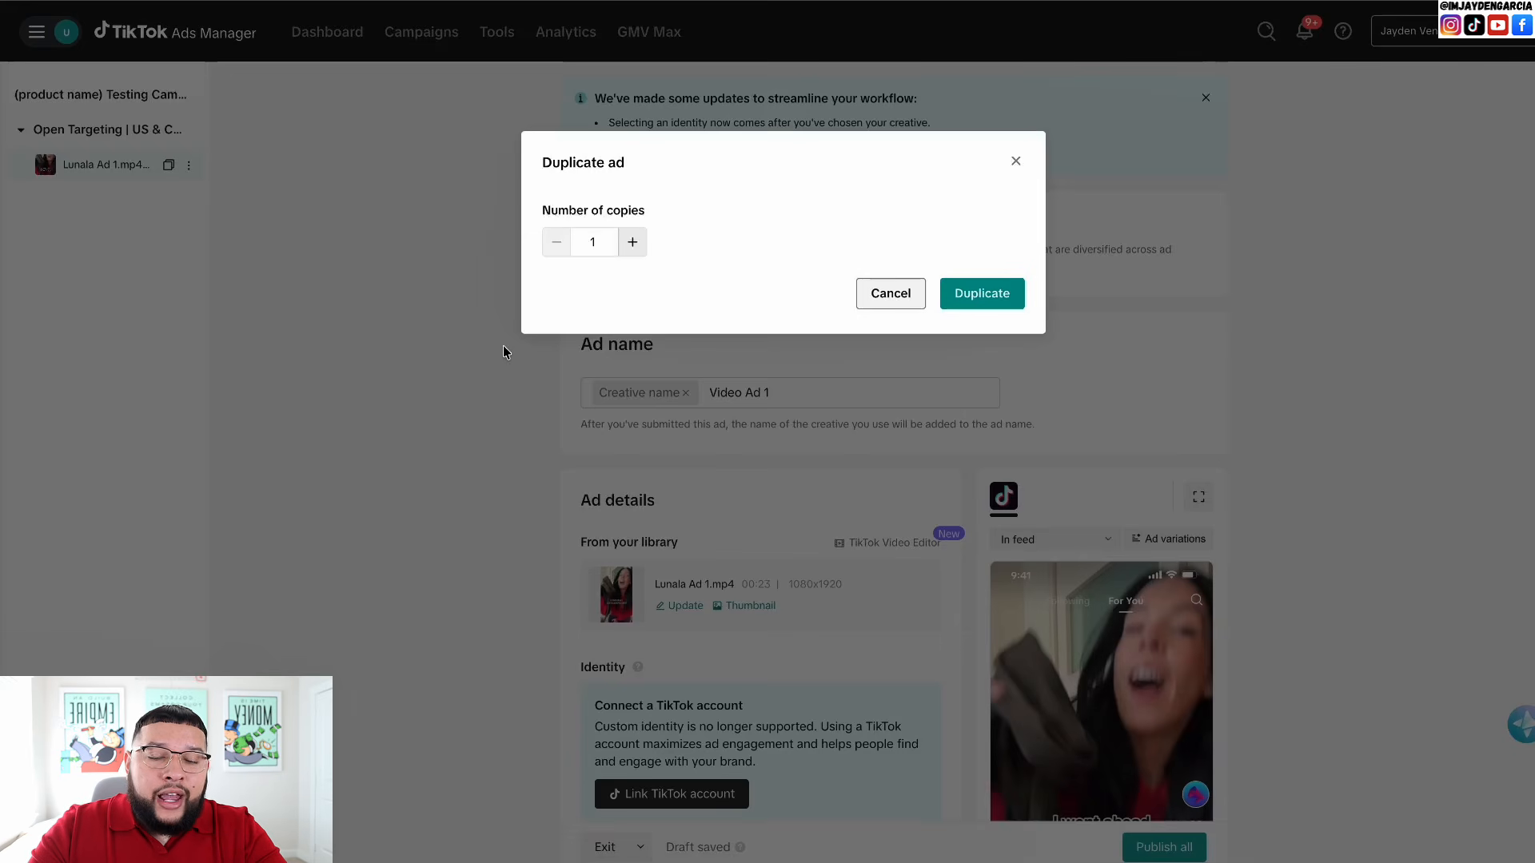
click(632, 241)
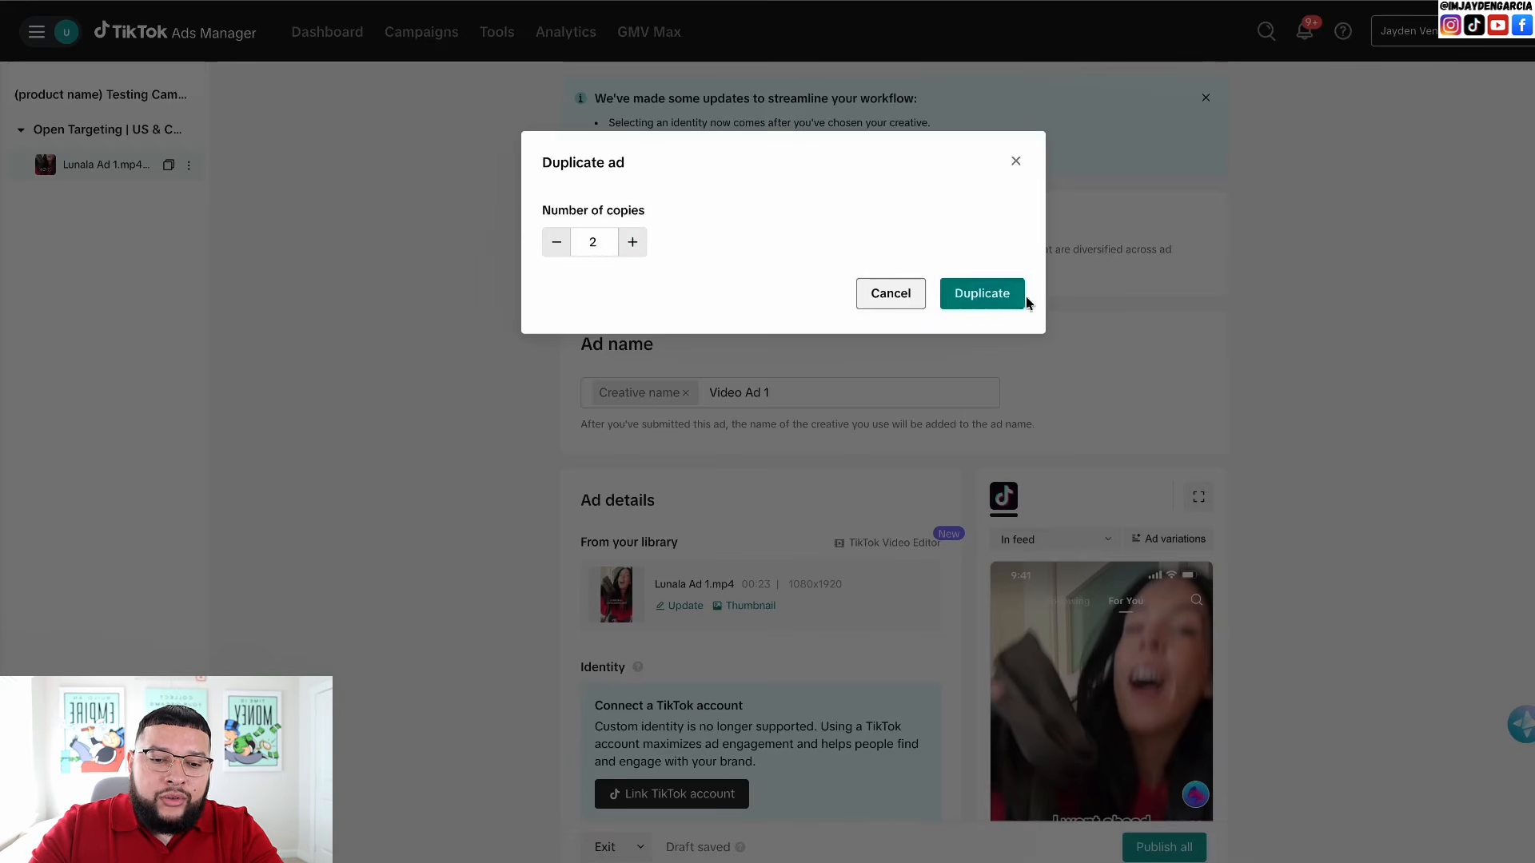
click(966, 293)
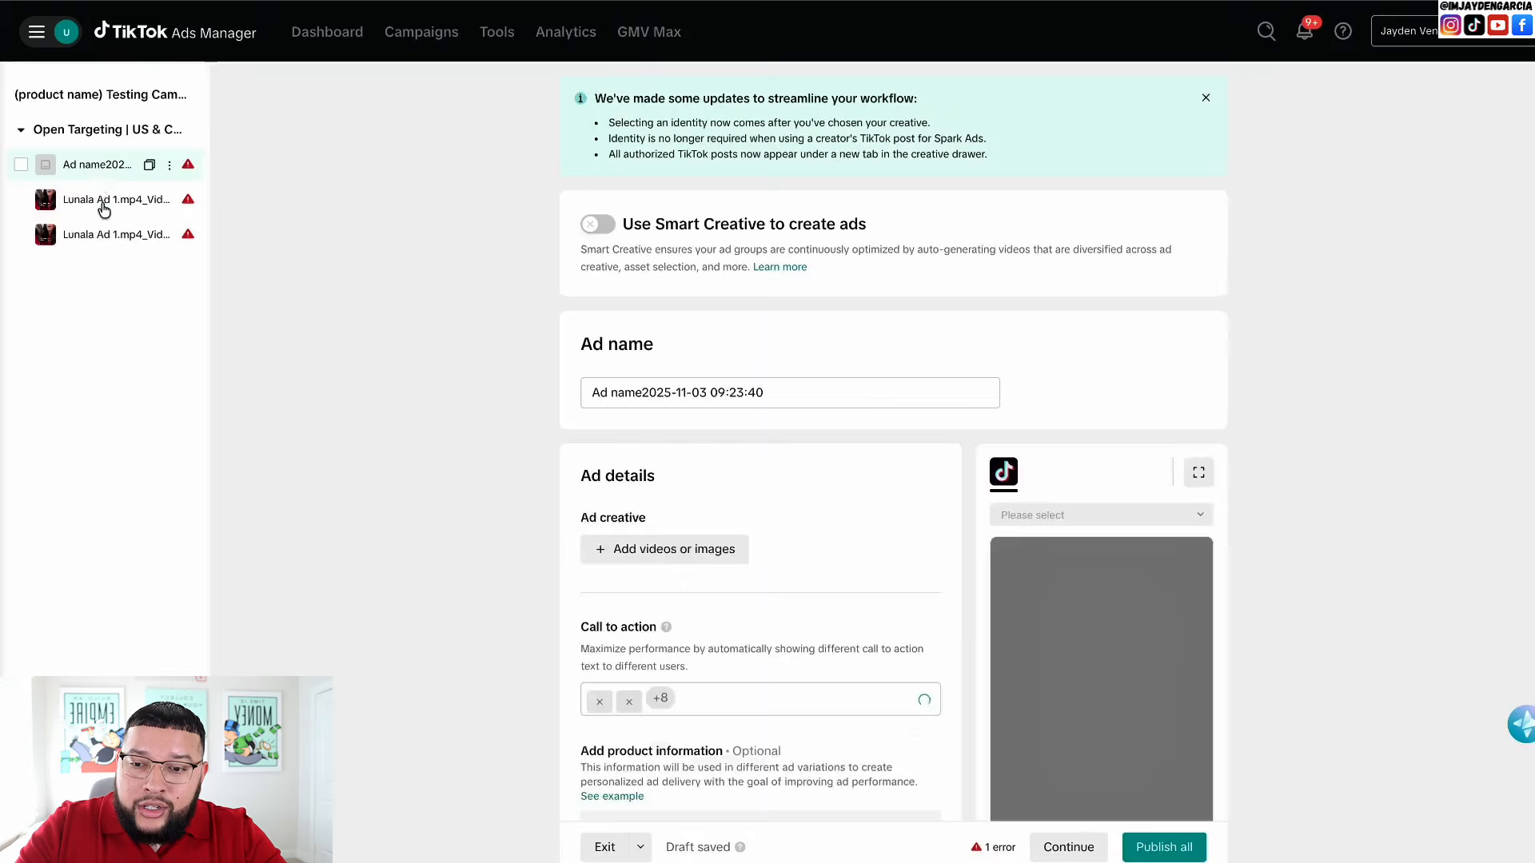
- Rename the first duplicated ad to 'Video 2', leaving its creative empty
click(107, 196)
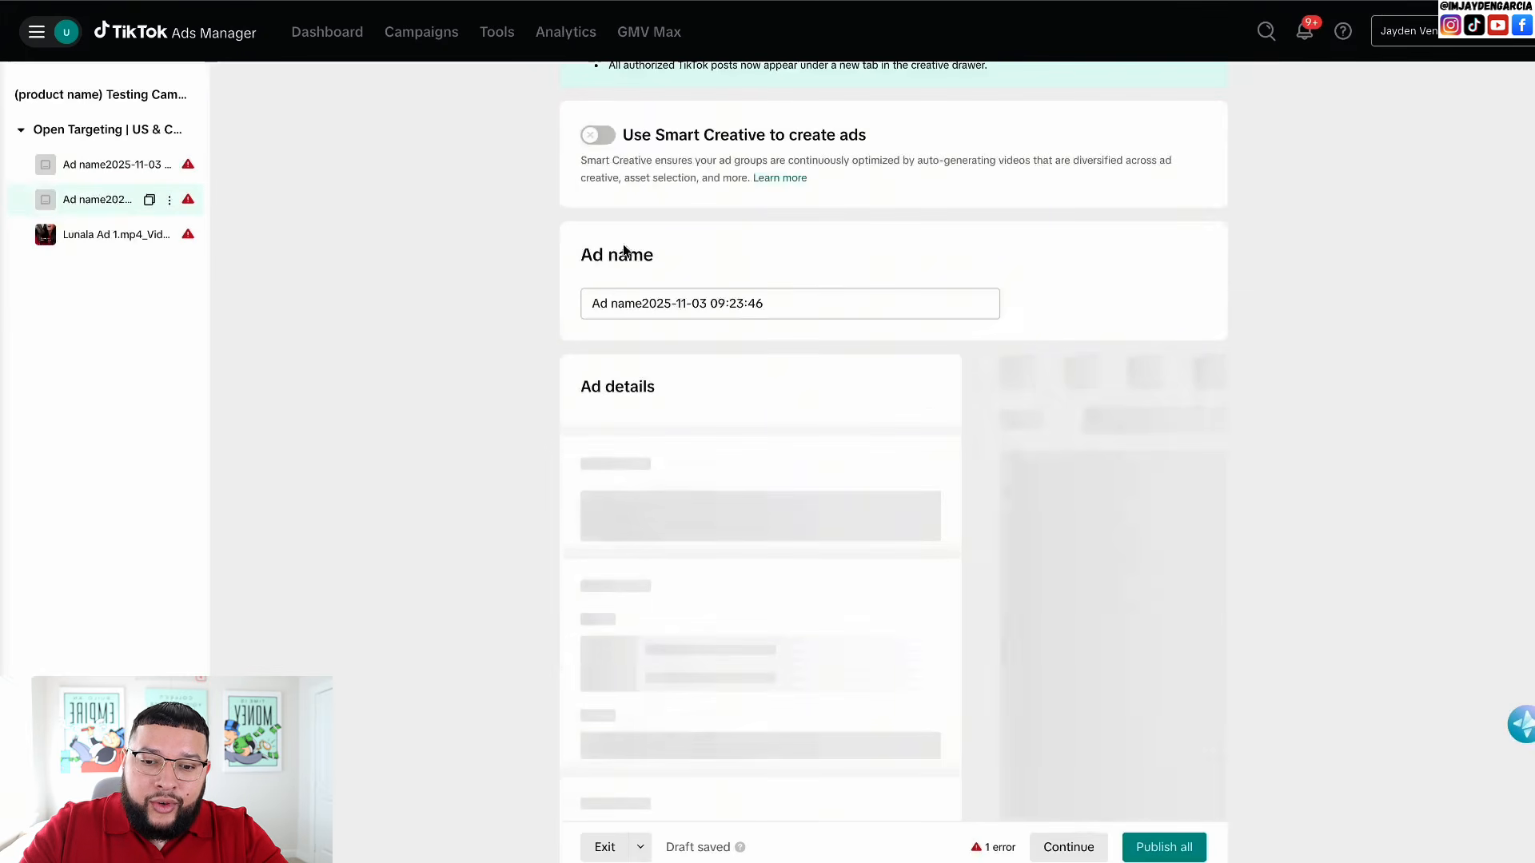
click(671, 302)
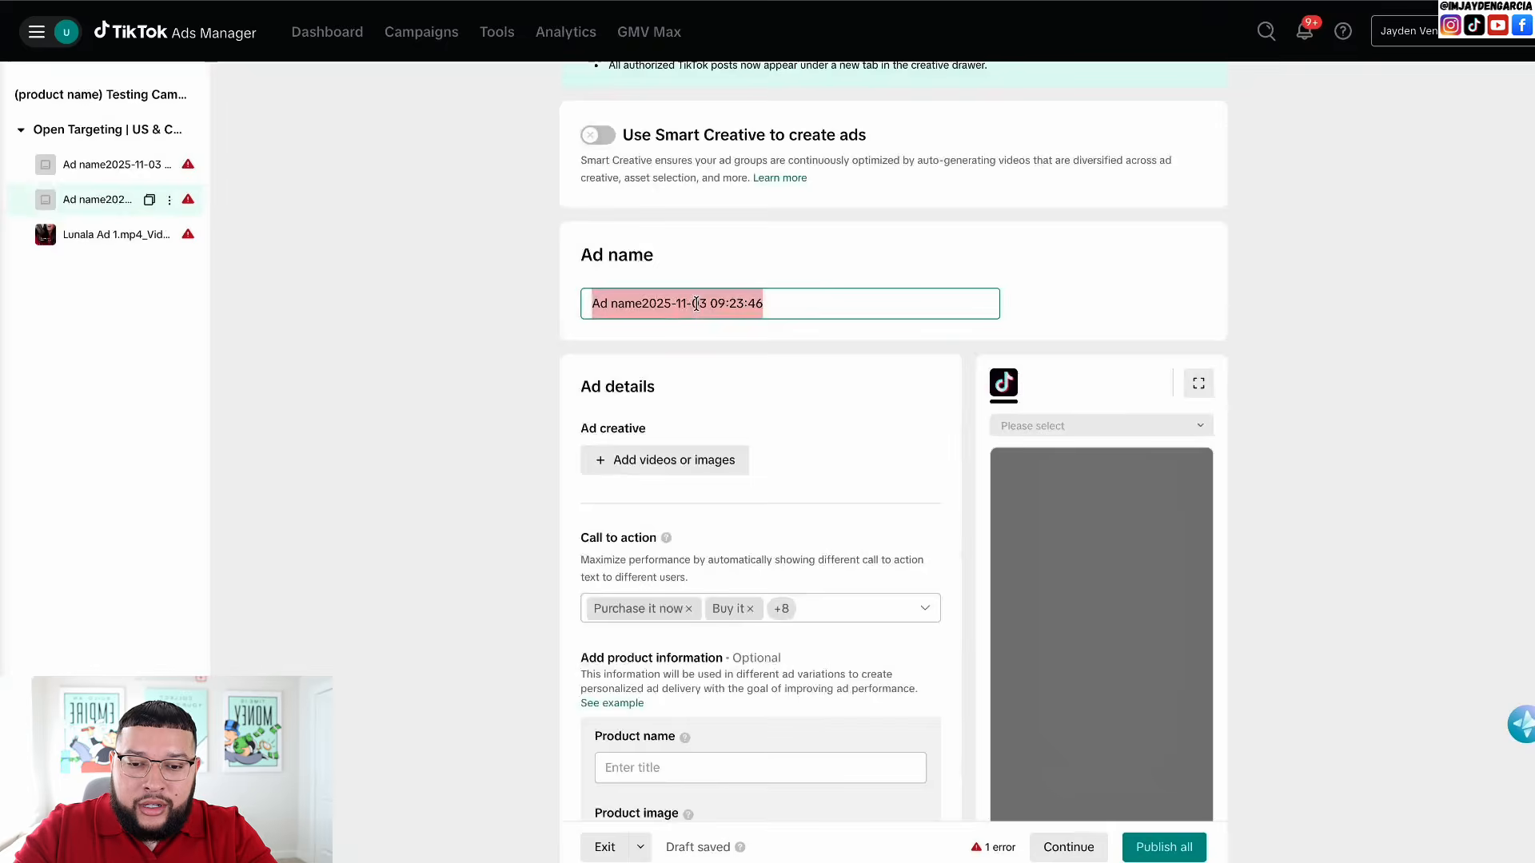
text(Video)
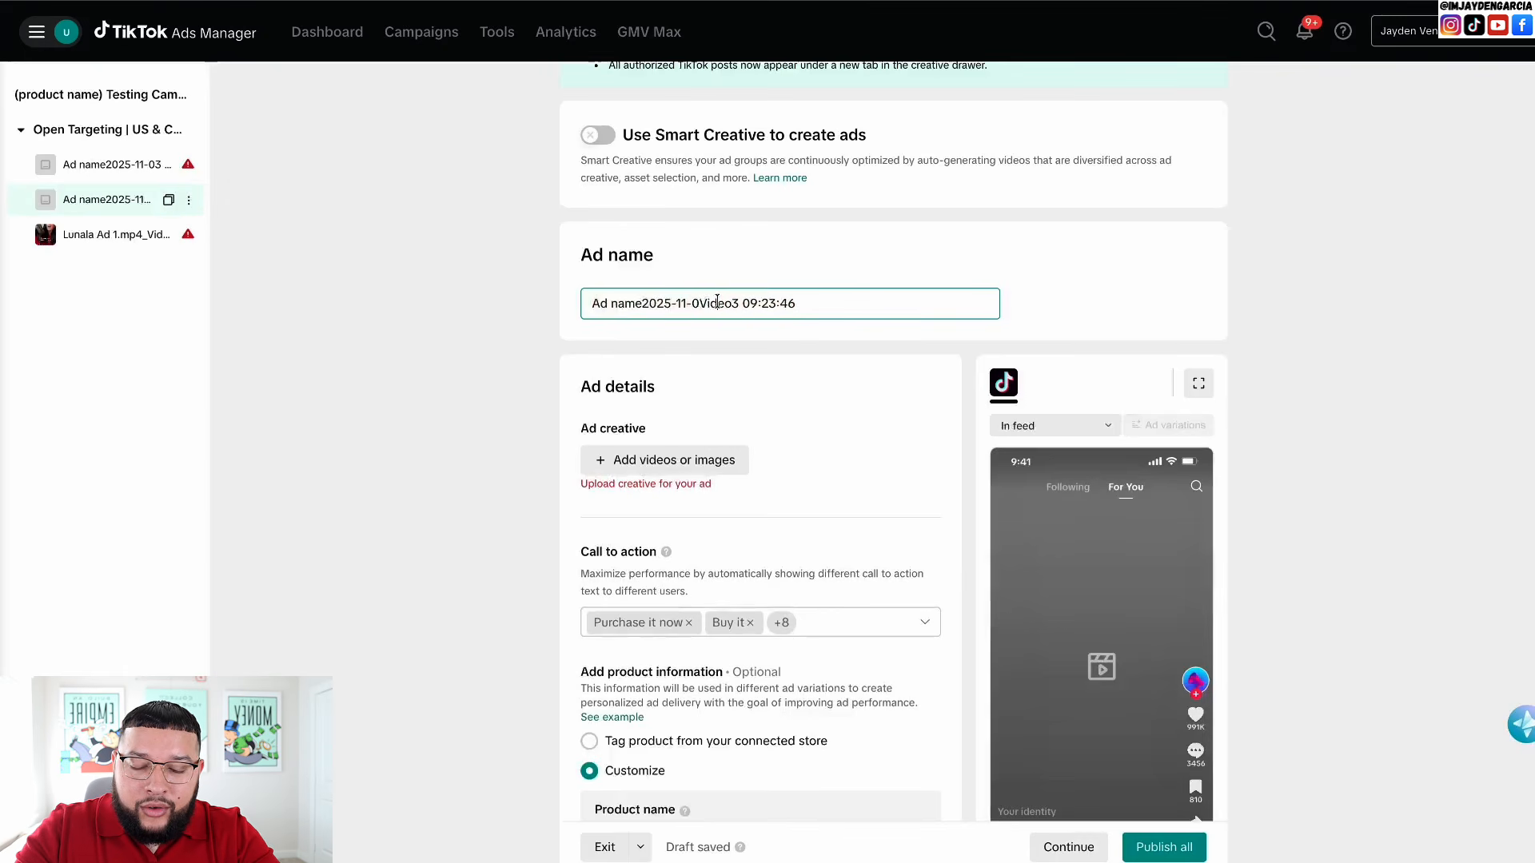
key(ctrl+a)
text(Vi)
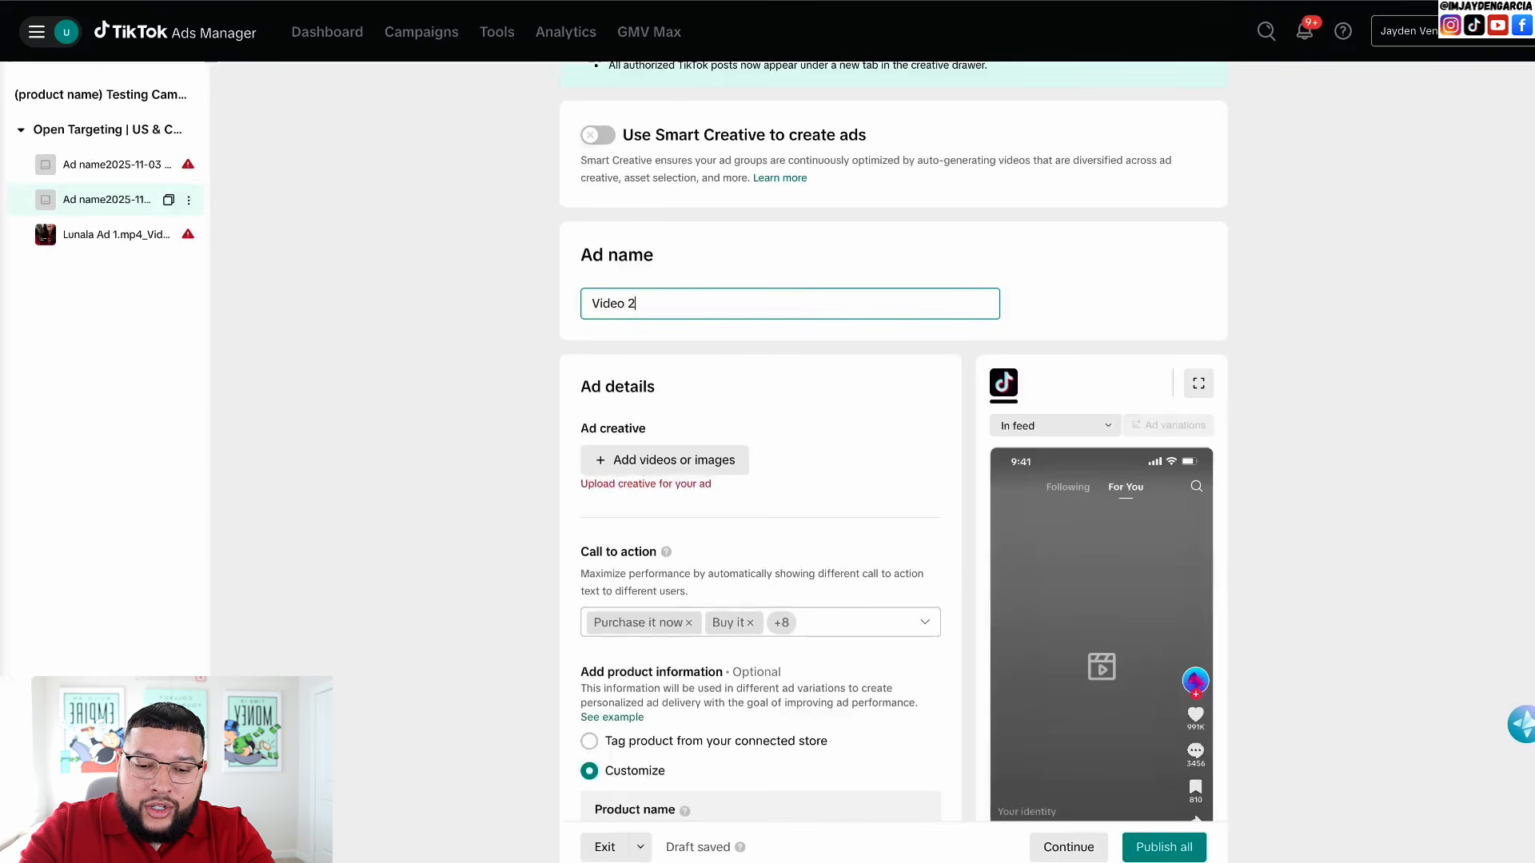
text(deo 2)
scroll(531, 634, down, 1)
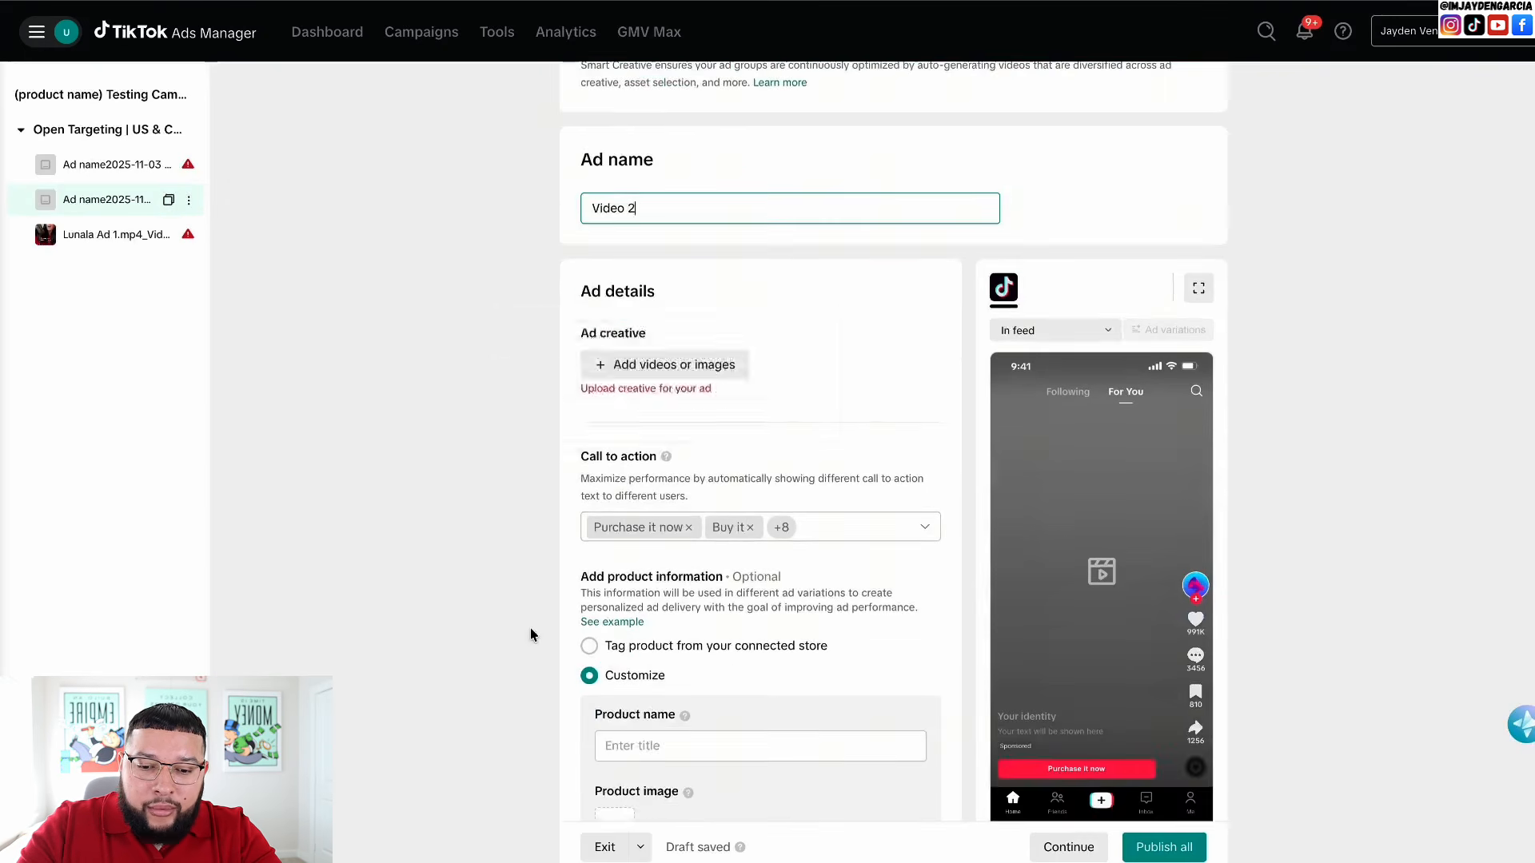
click(659, 366)
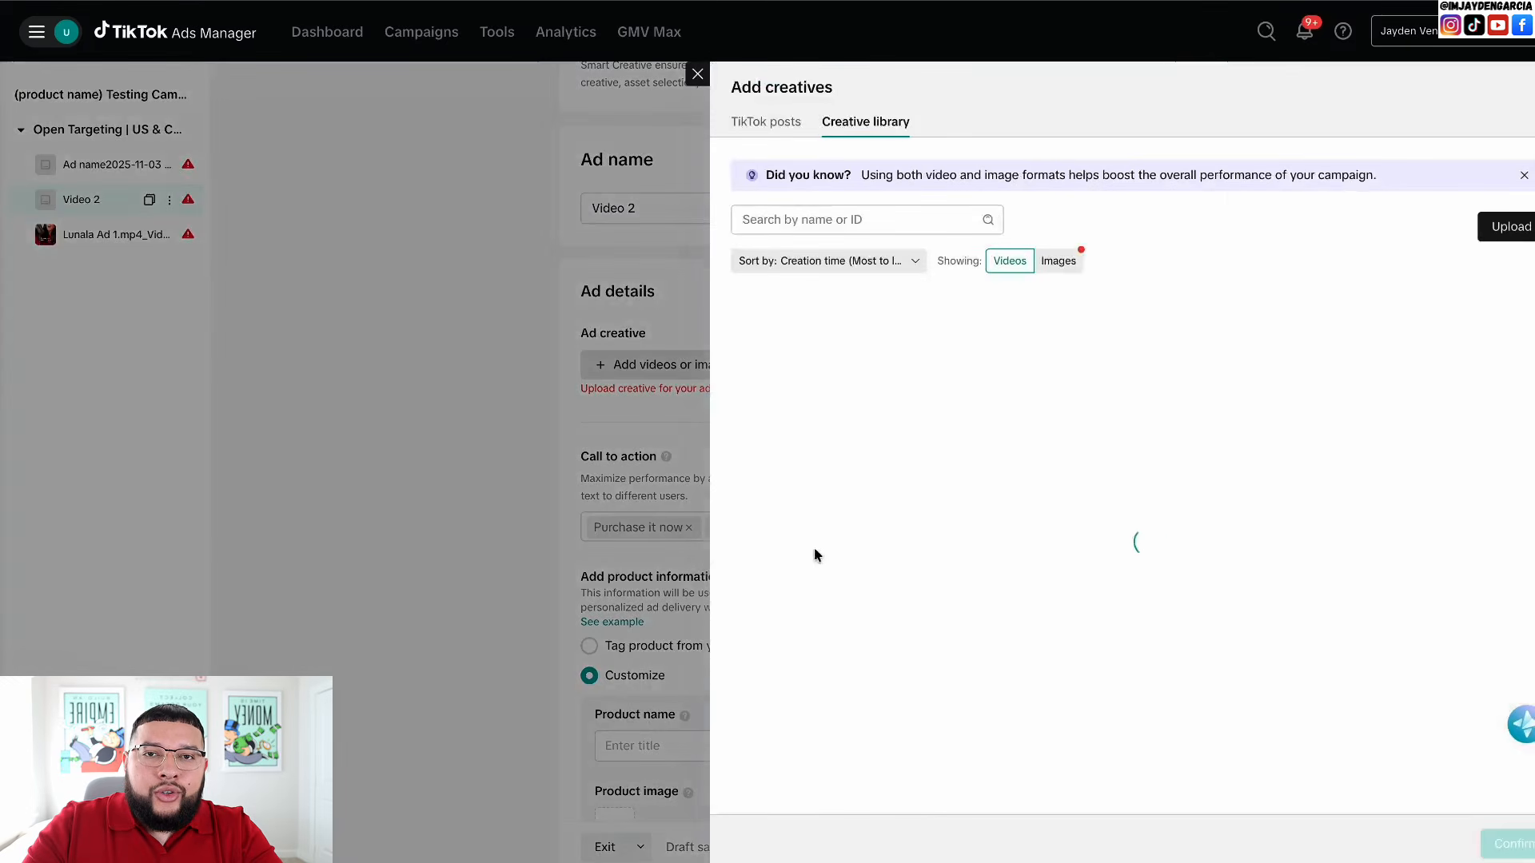
click(697, 73)
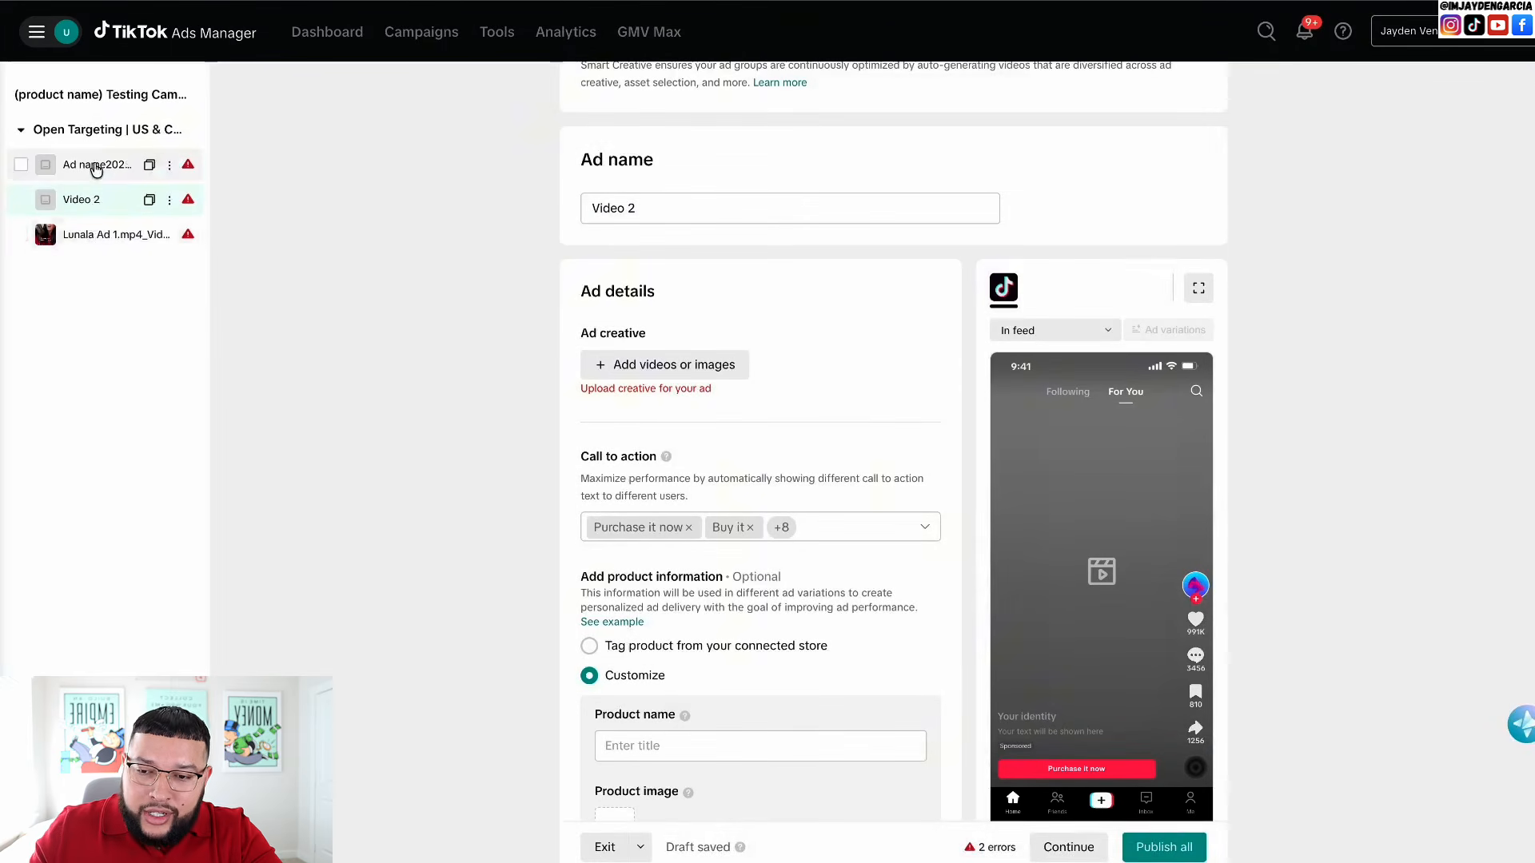
- Rename the other duplicated ad to 'Video 3', leaving its creative empty
click(95, 167)
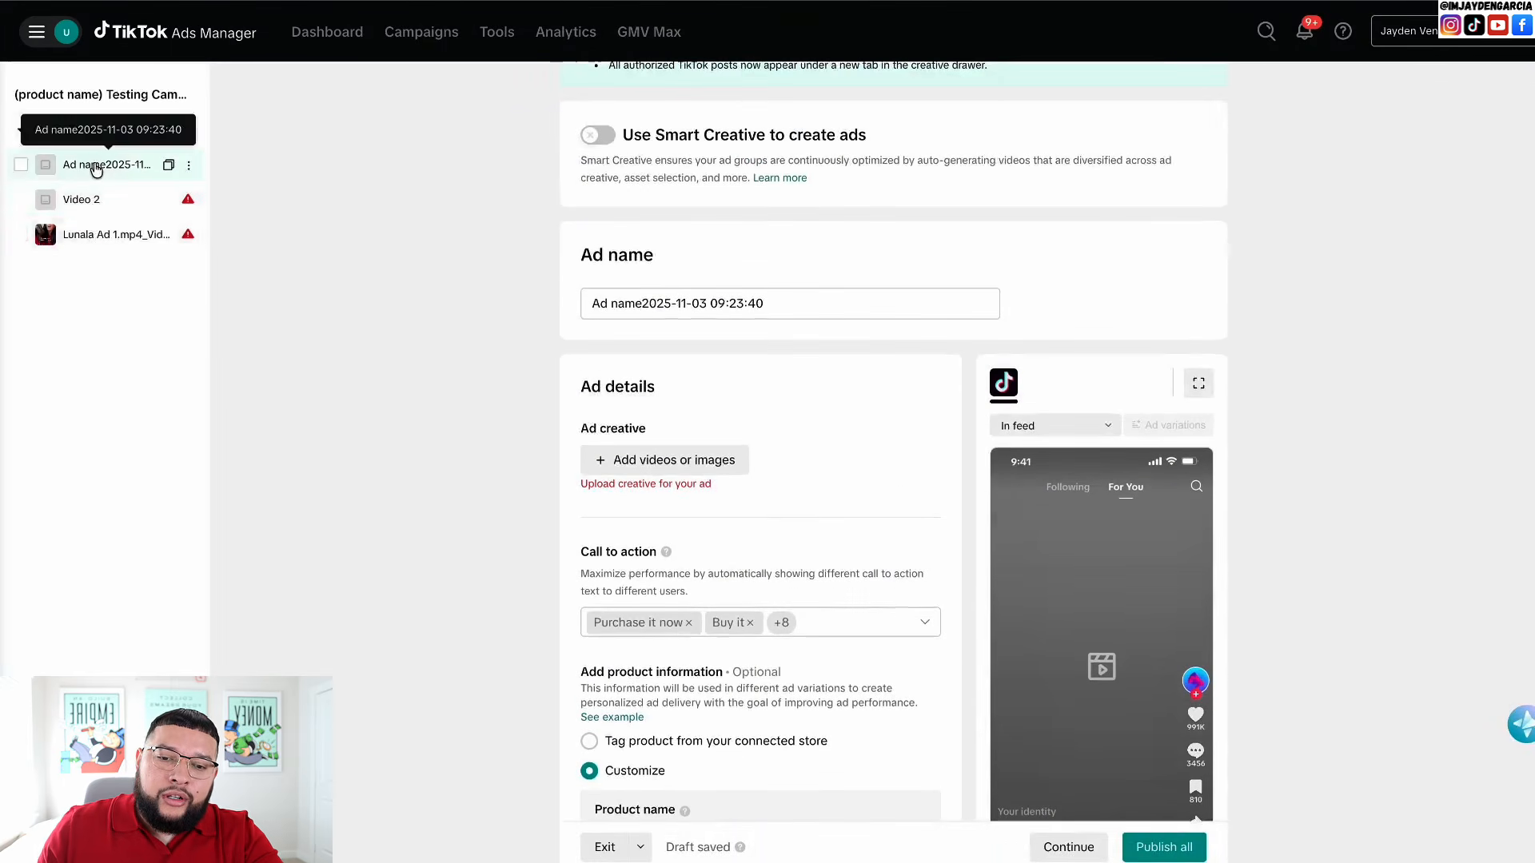
triple_click(605, 300)
text(Video)
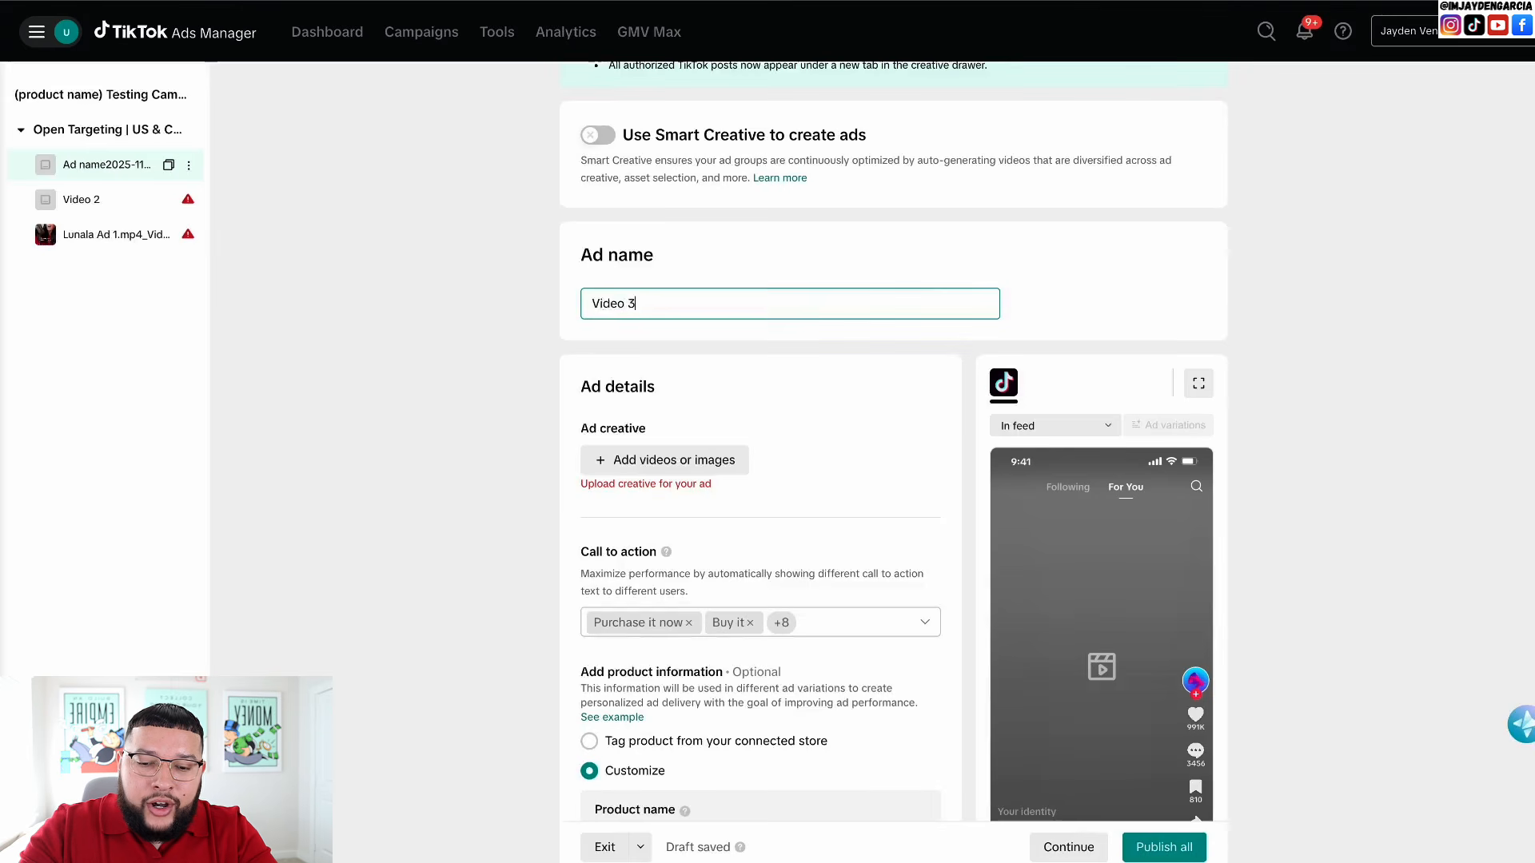
text( 3)
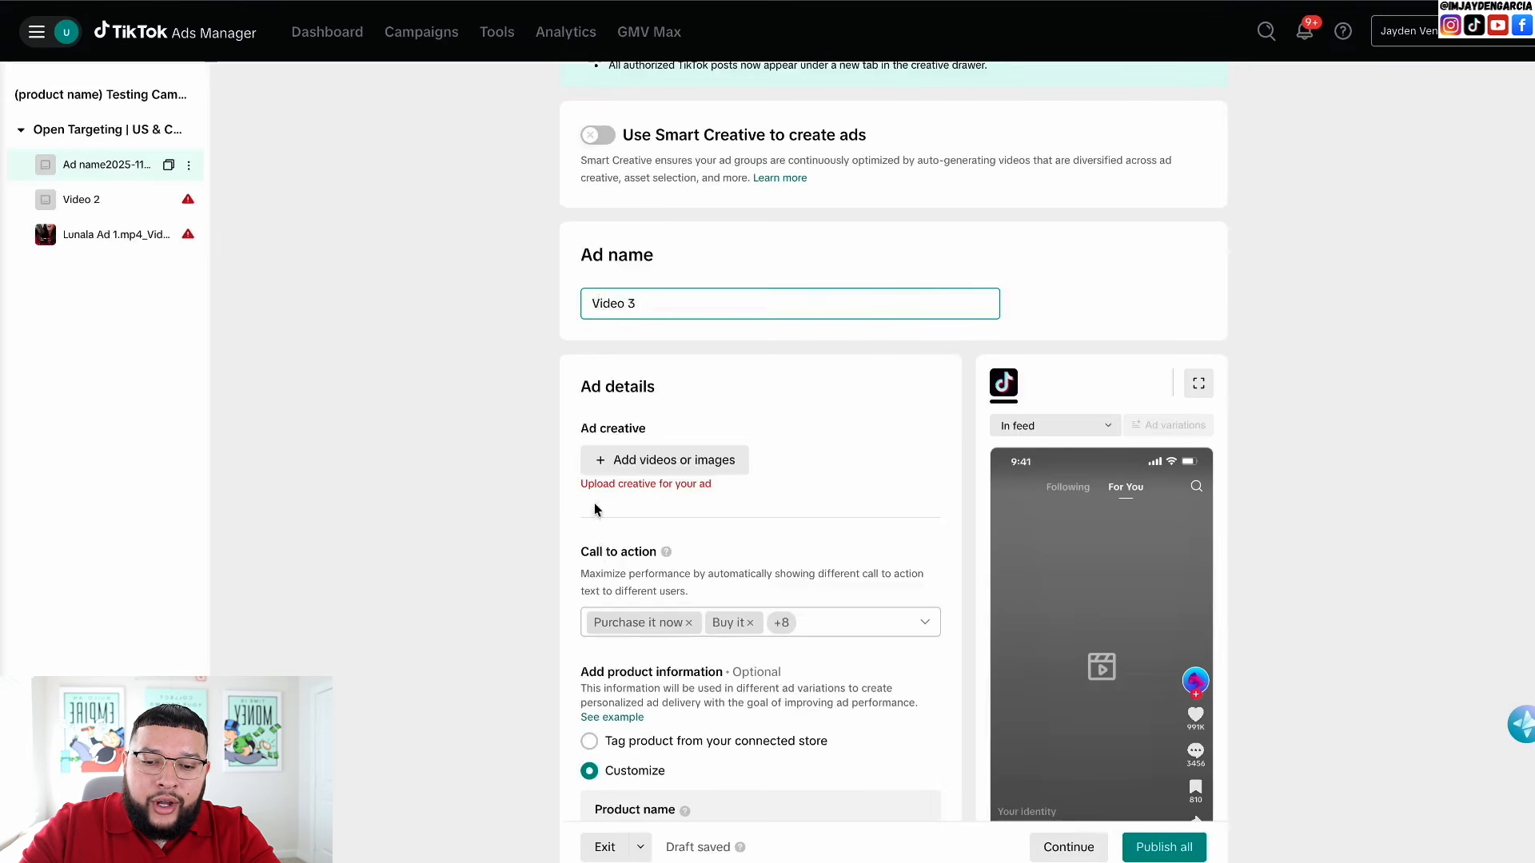
click(653, 461)
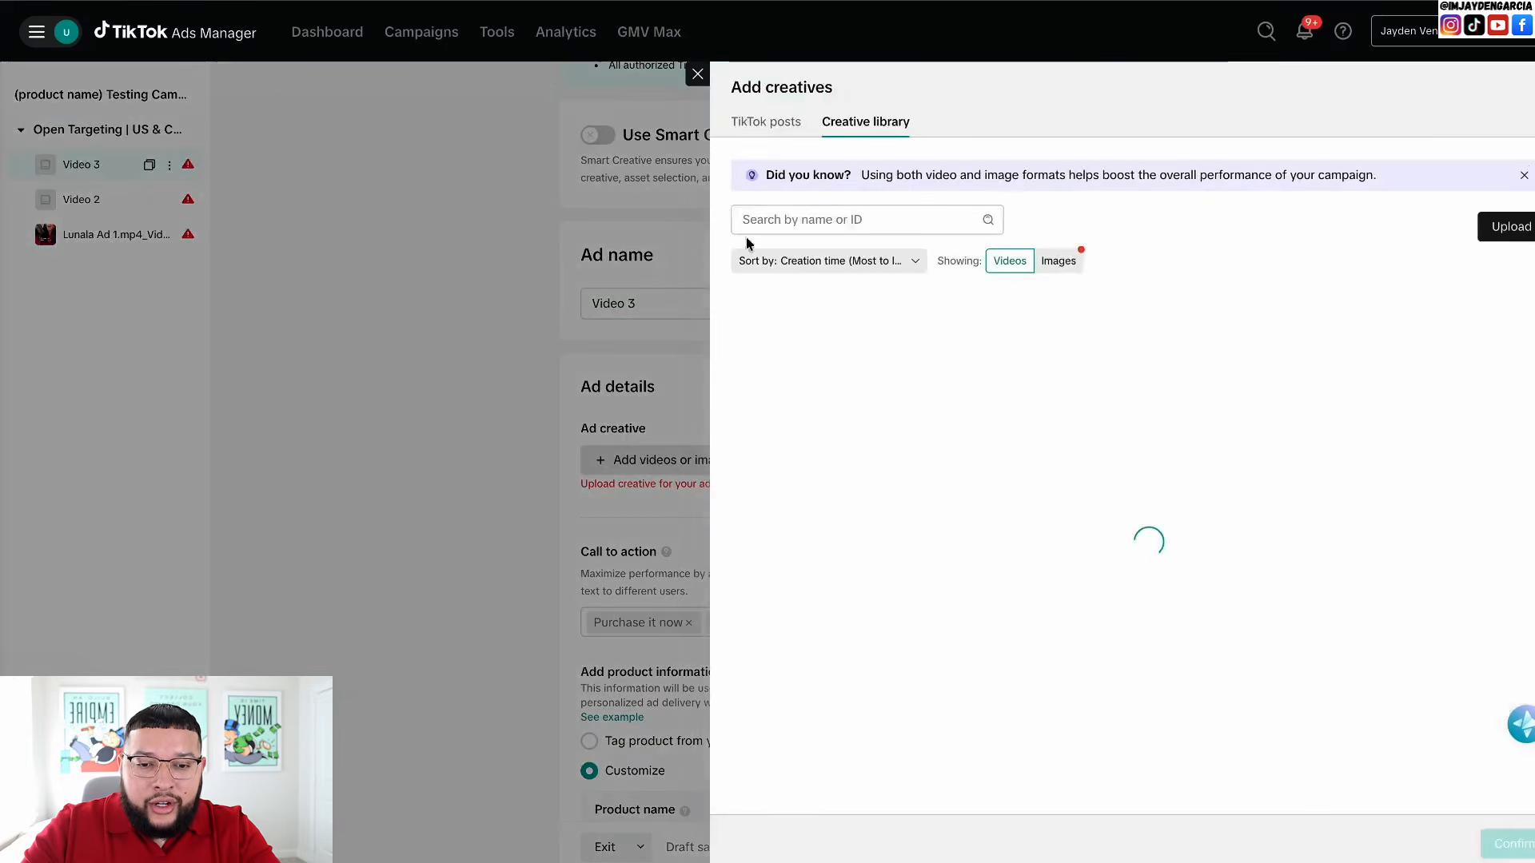
click(697, 75)
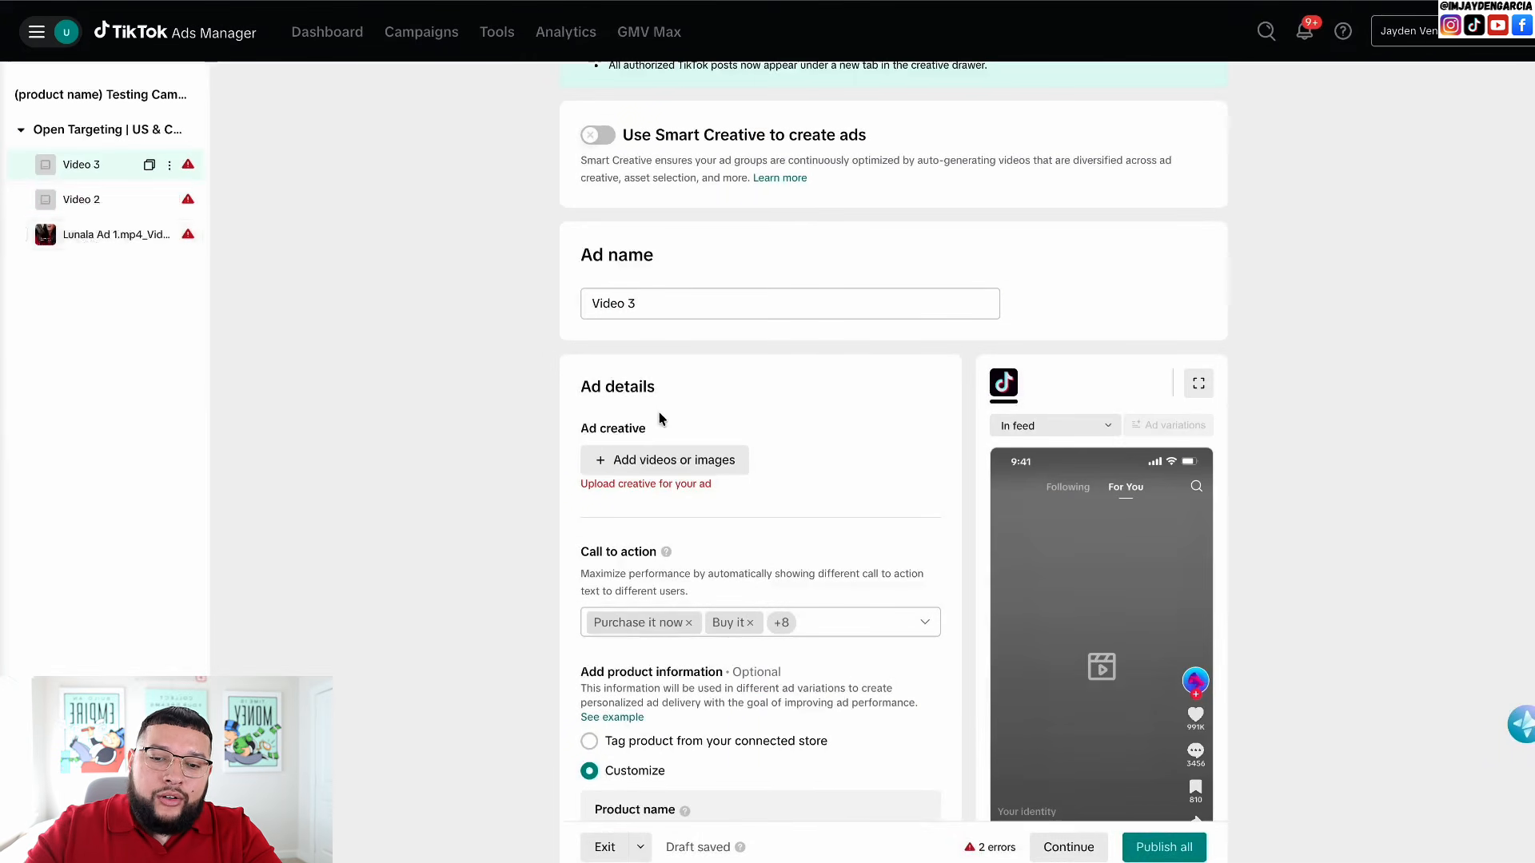
- Leave the ad editor and open the Finance Manual Payment page from Tools
scroll(659, 412, down, 5)
scroll(658, 413, down, 10)
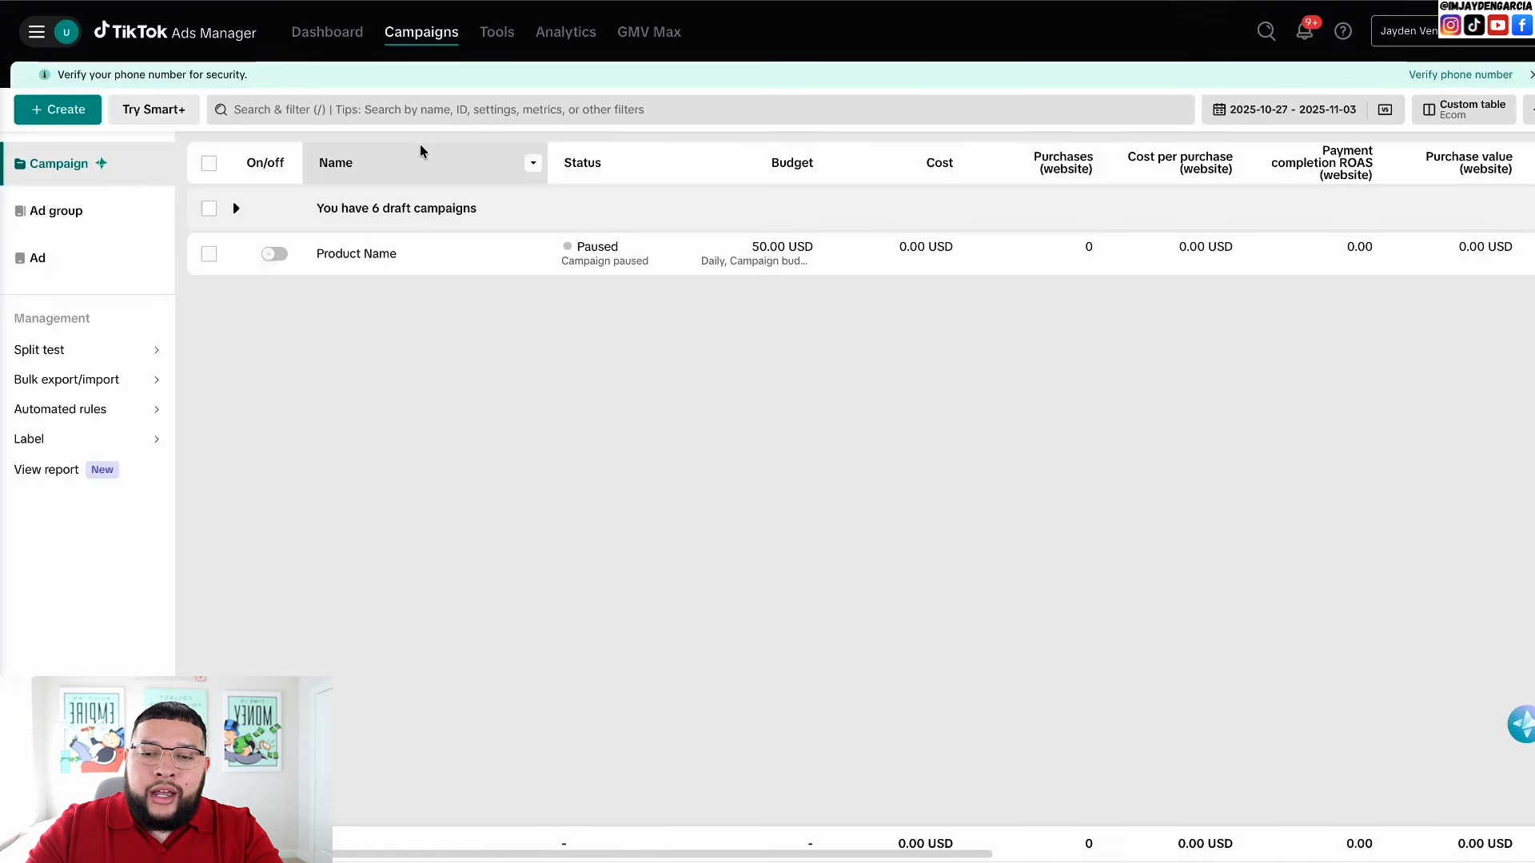
mouse_move(493, 48)
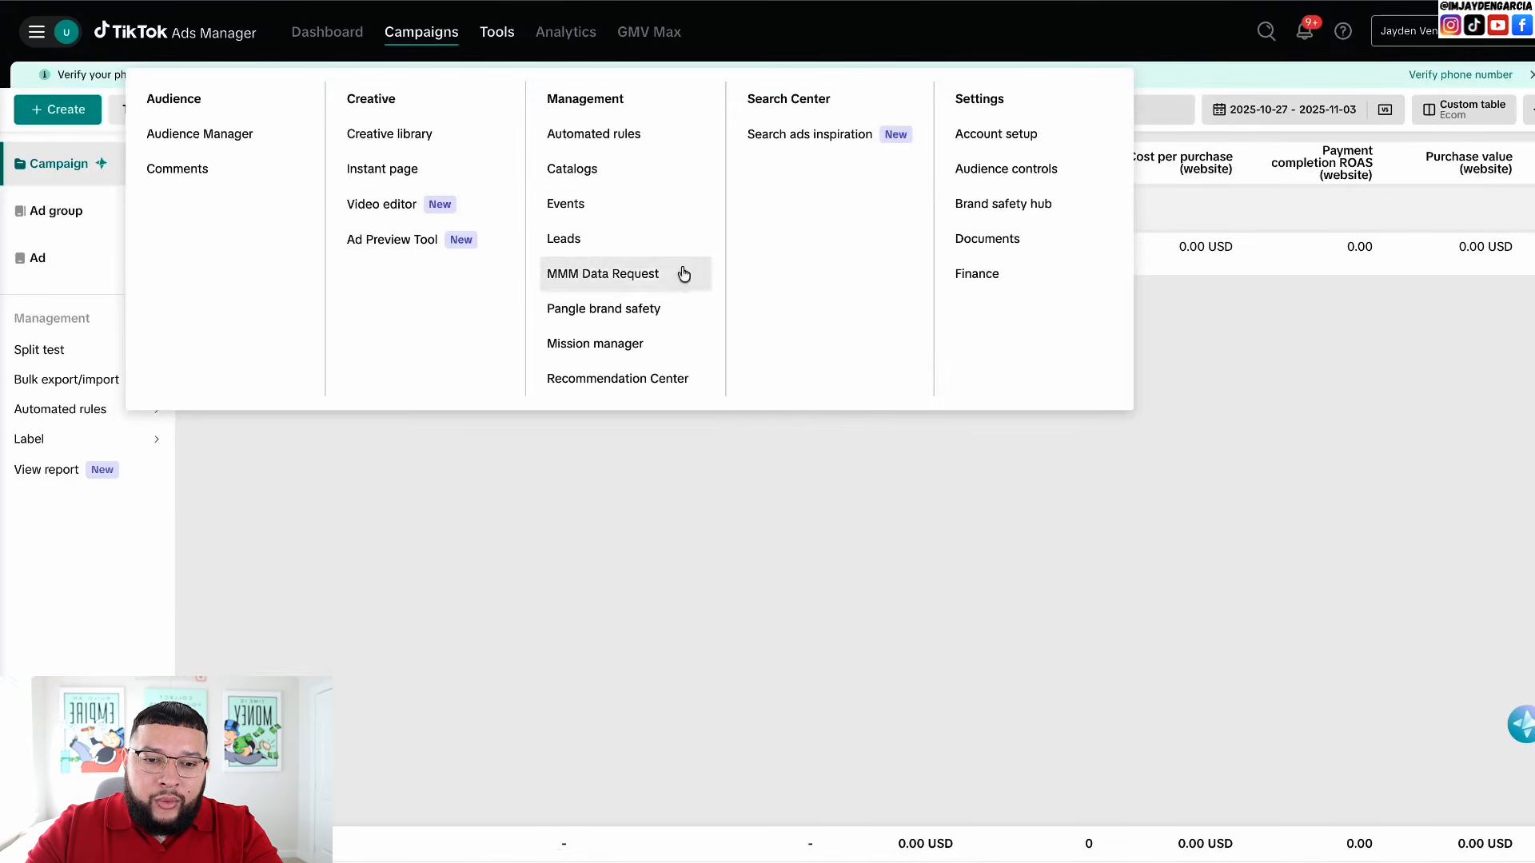
click(977, 274)
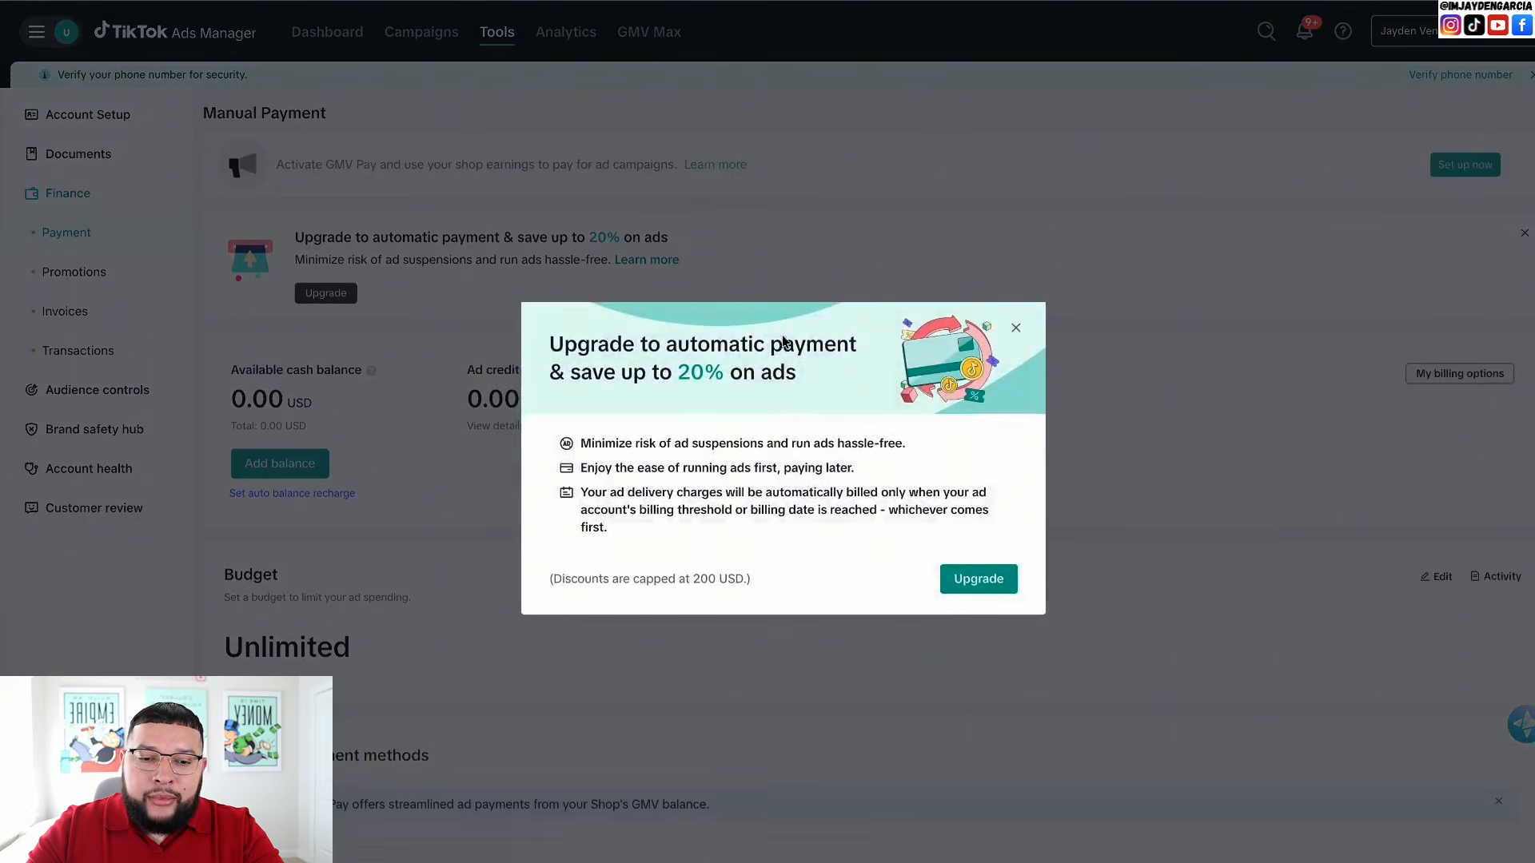
- Dismiss the automatic-payment upgrade offer to review the 0.00 USD balance and Unlimited budget
click(1017, 335)
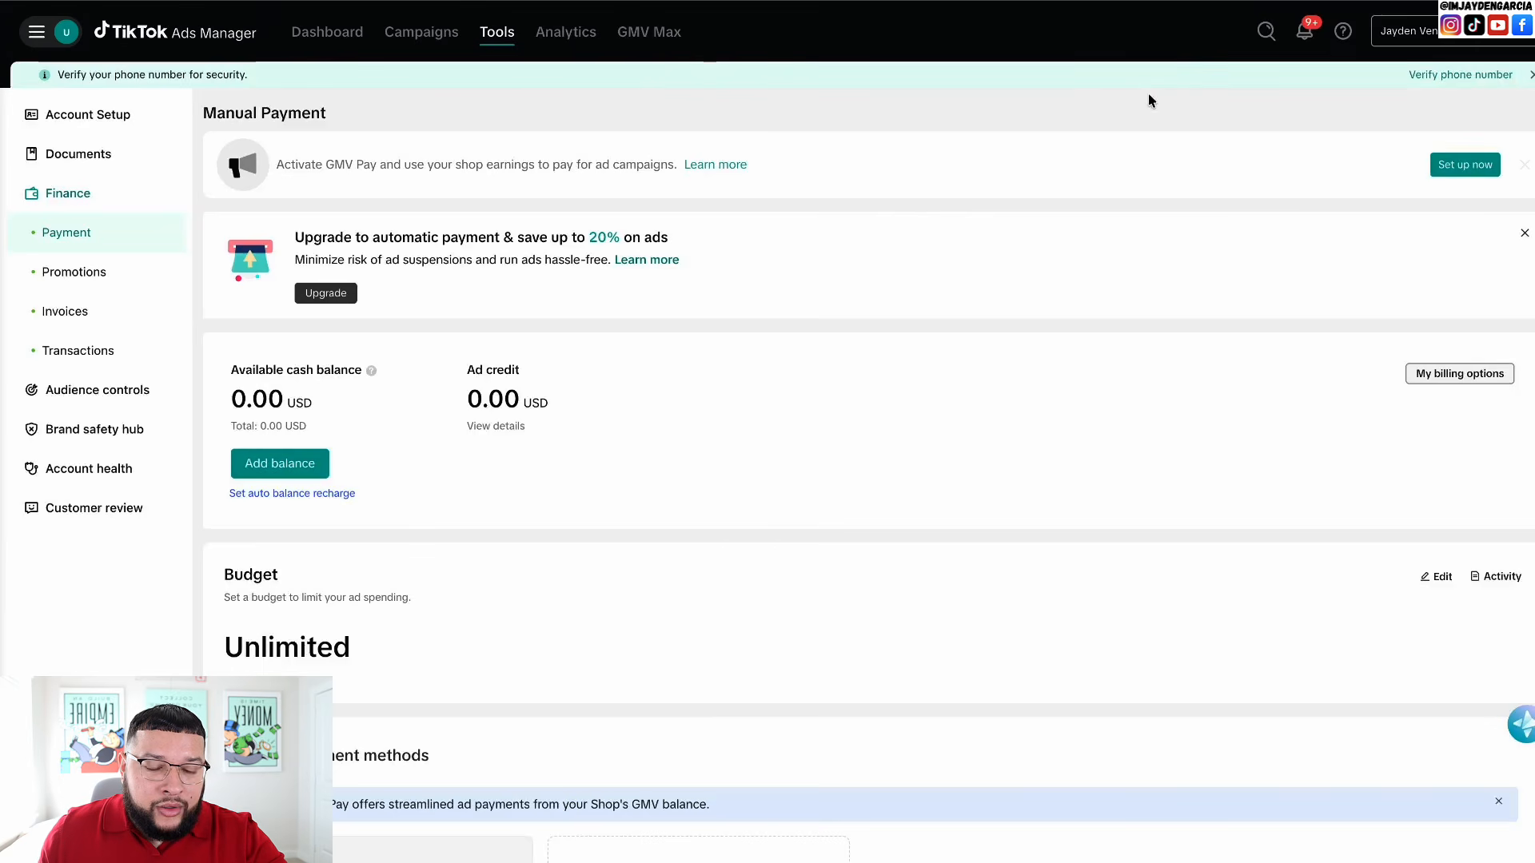
- Get billing guidance from Customer Support, then show the TikTok for Business tools list
mouse_move(1348, 32)
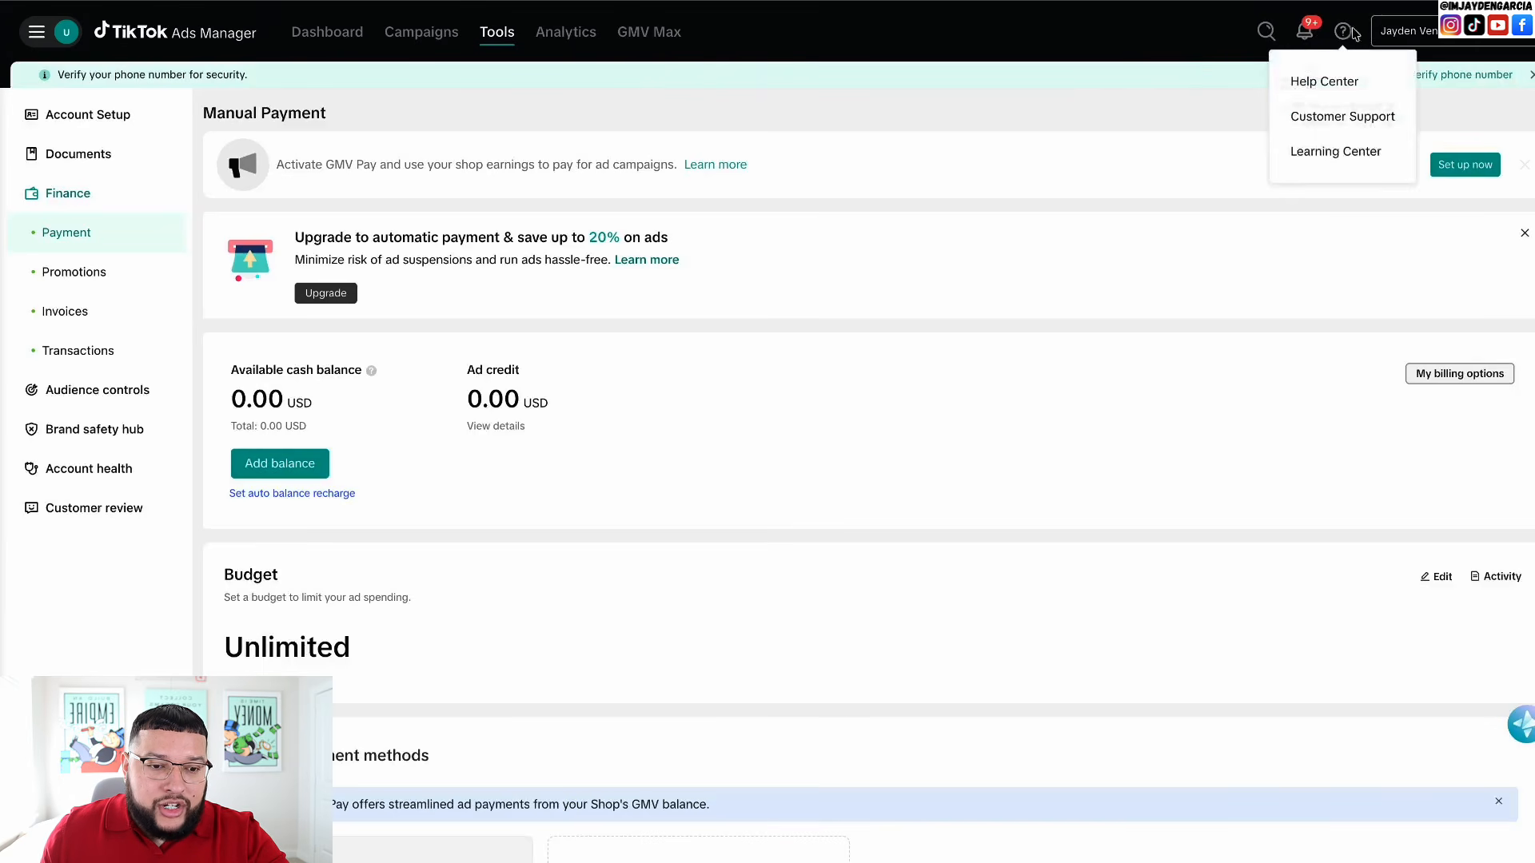
click(1351, 120)
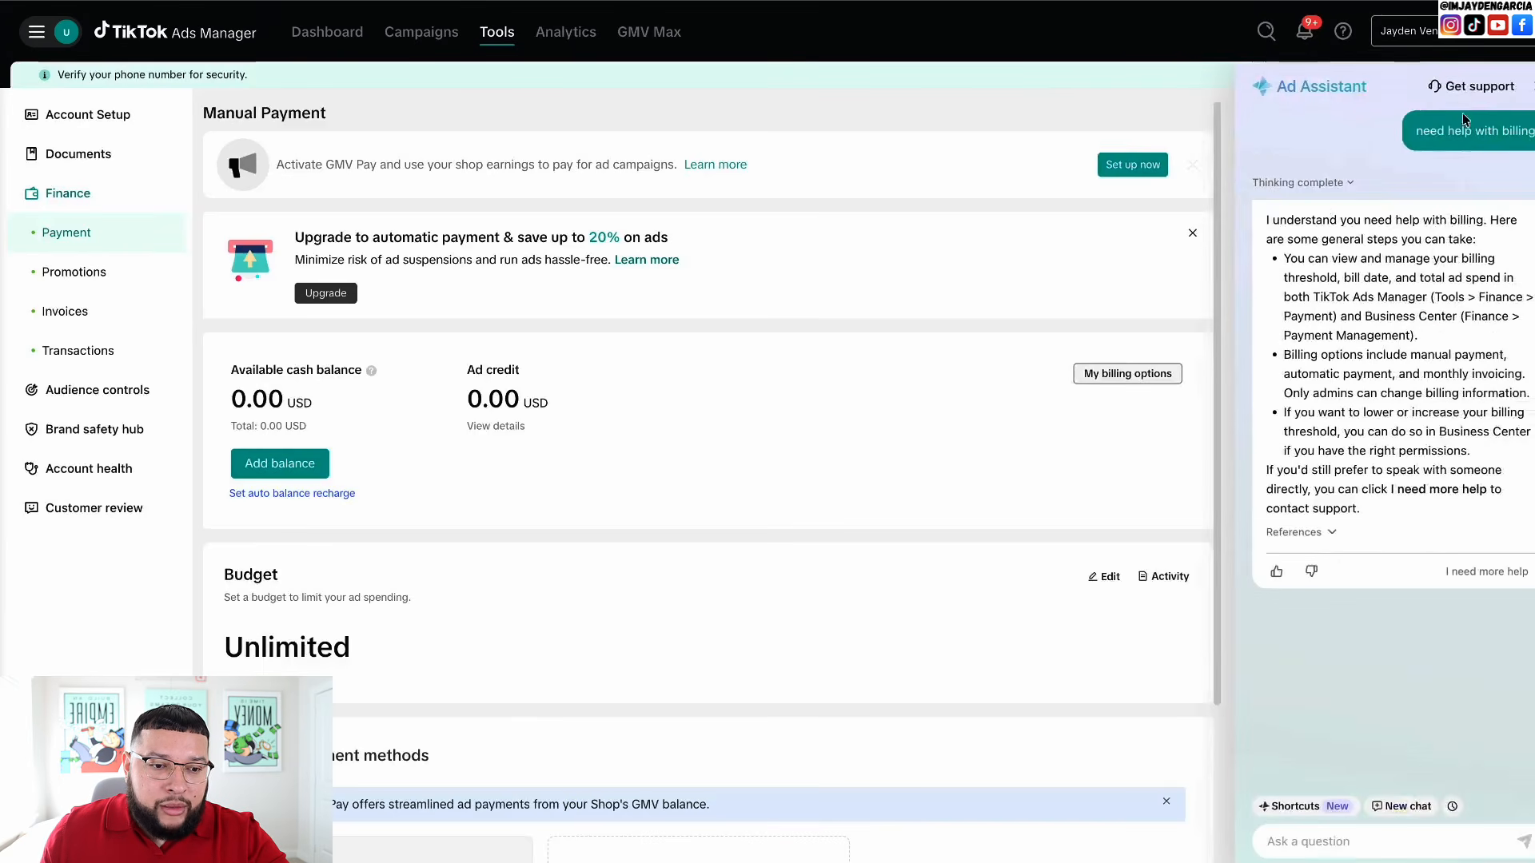
click(1467, 88)
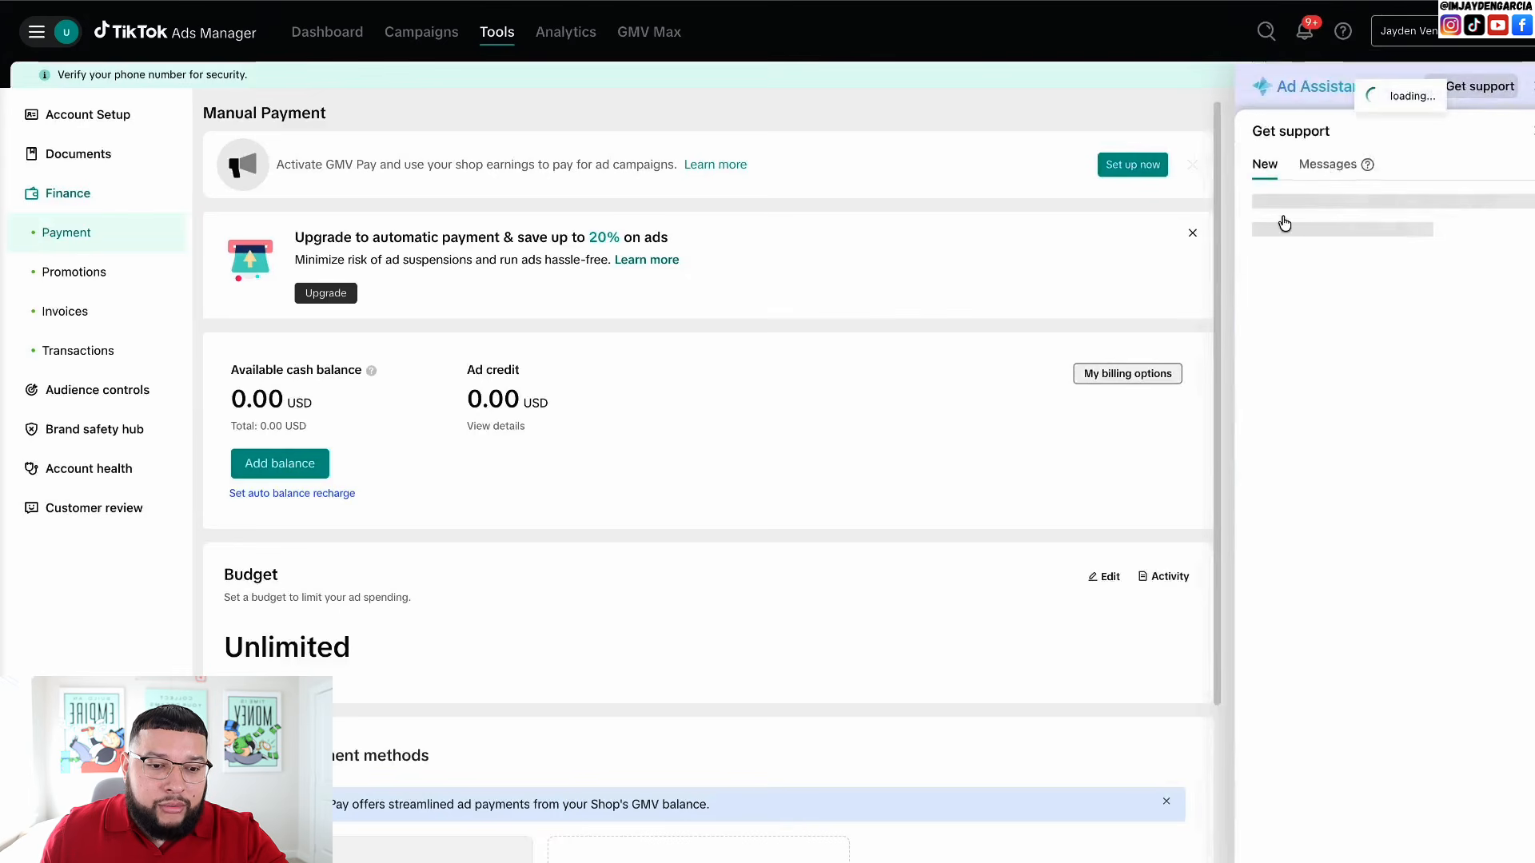
click(1533, 131)
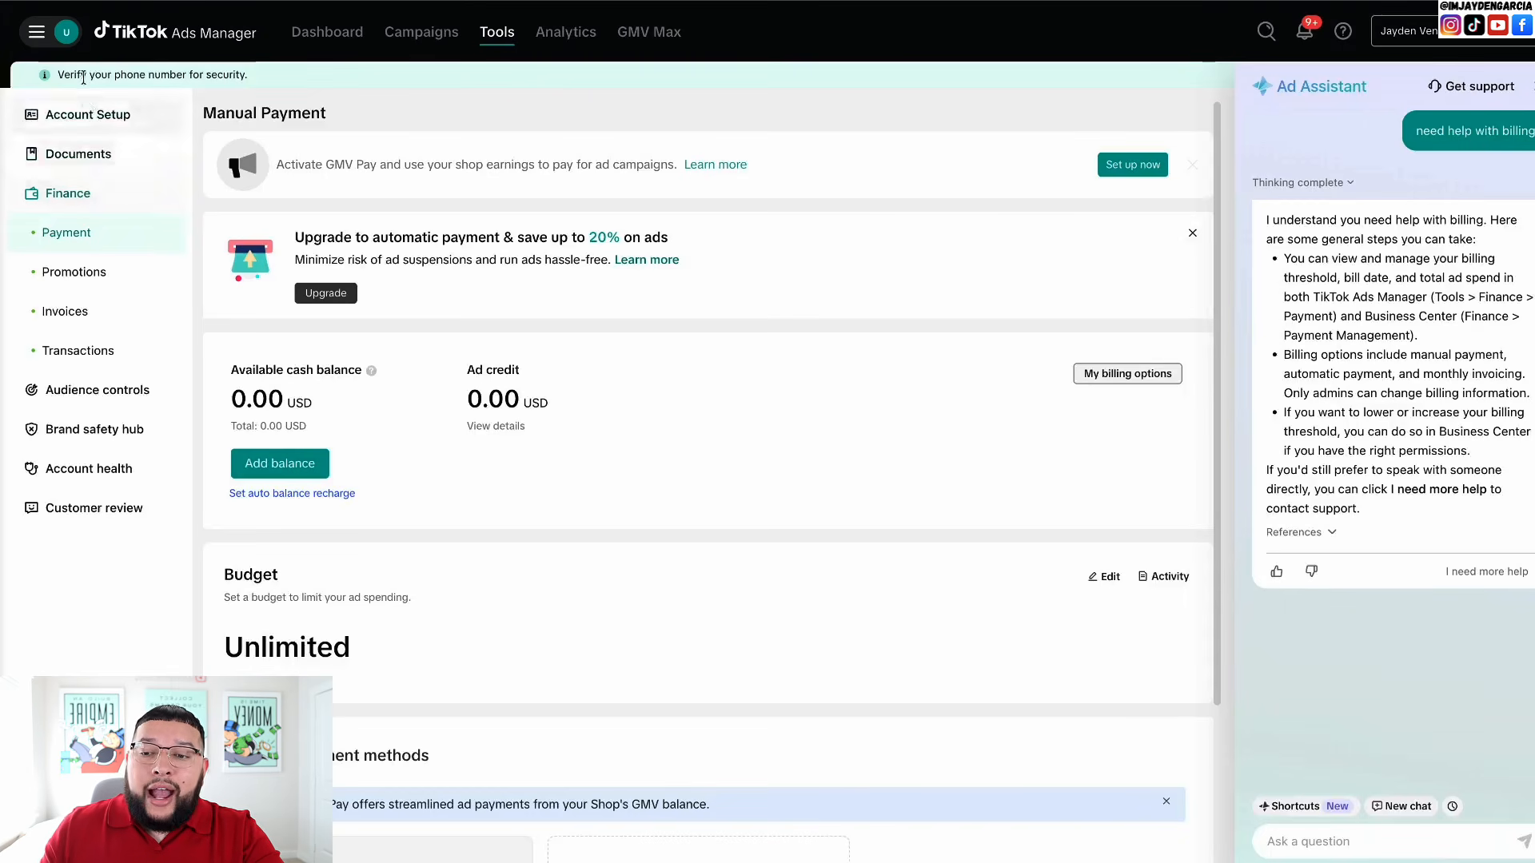
click(36, 35)
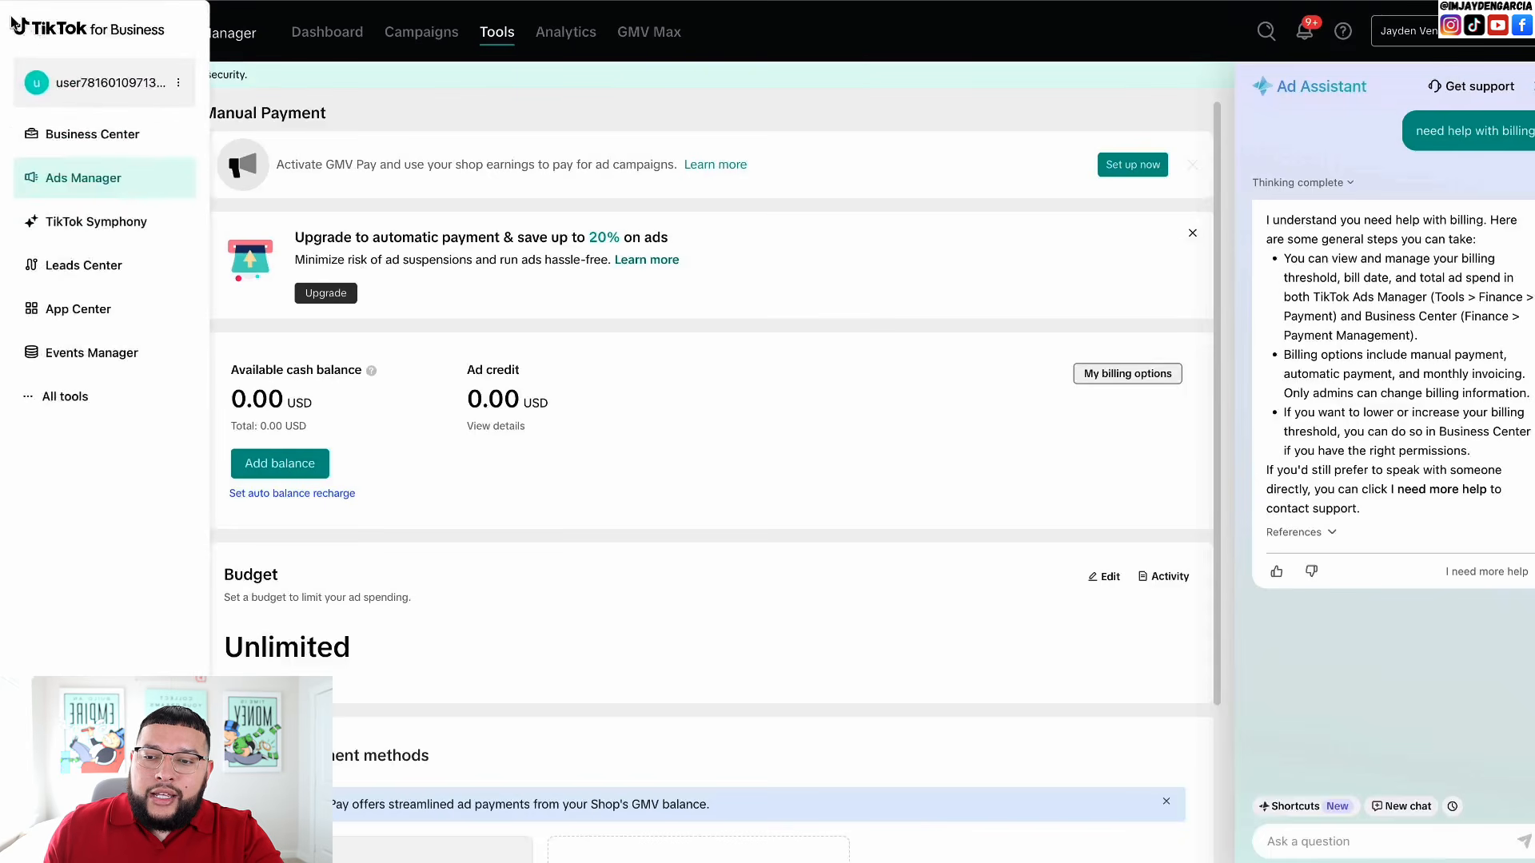
- In Business Center Accounts, create a new advertiser account and begin naming it 'Backup 1'
click(93, 135)
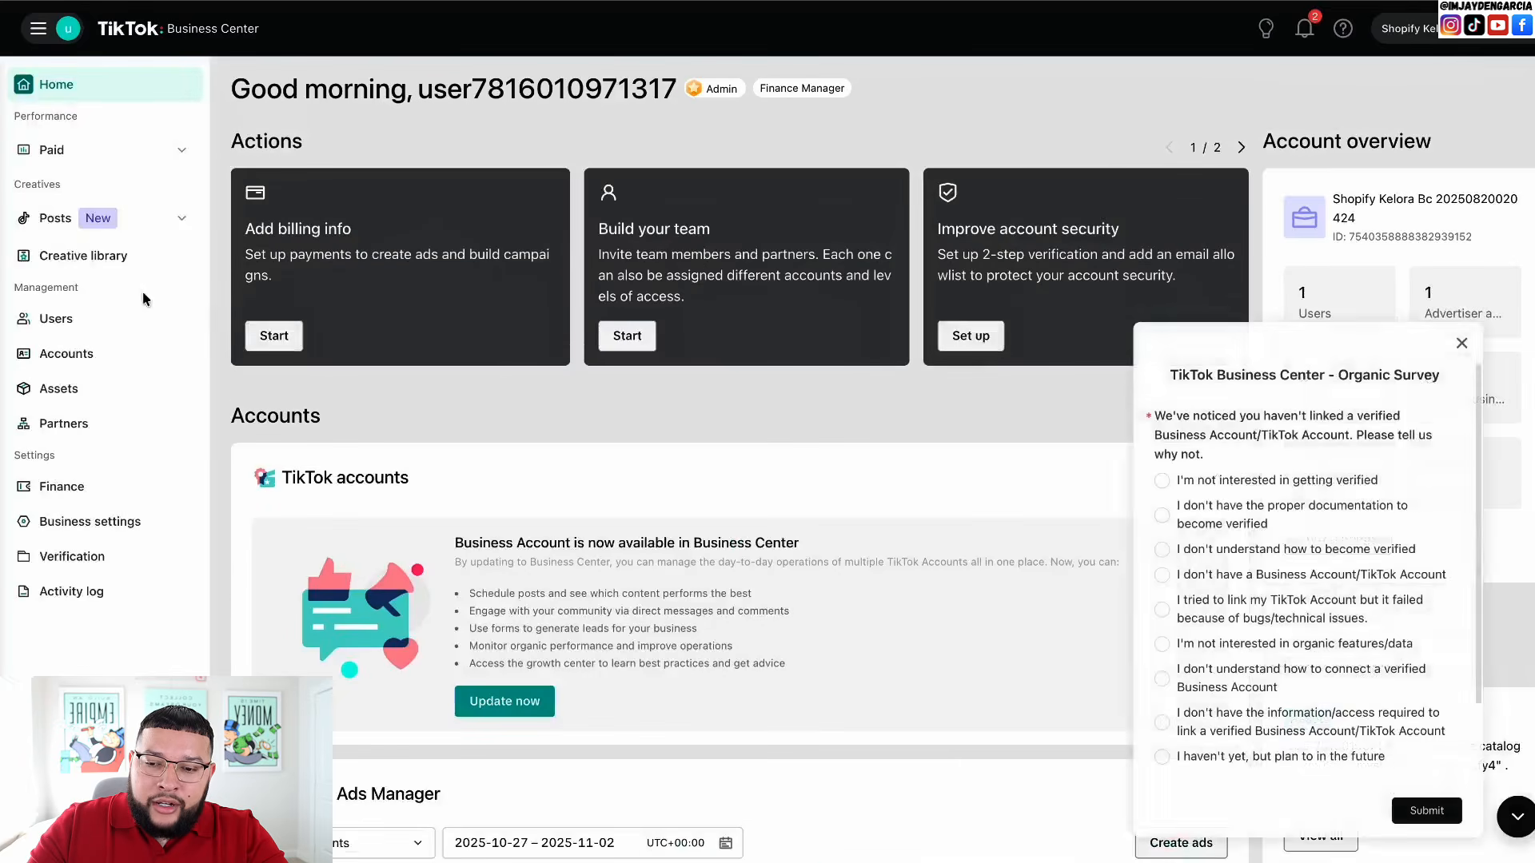
click(70, 353)
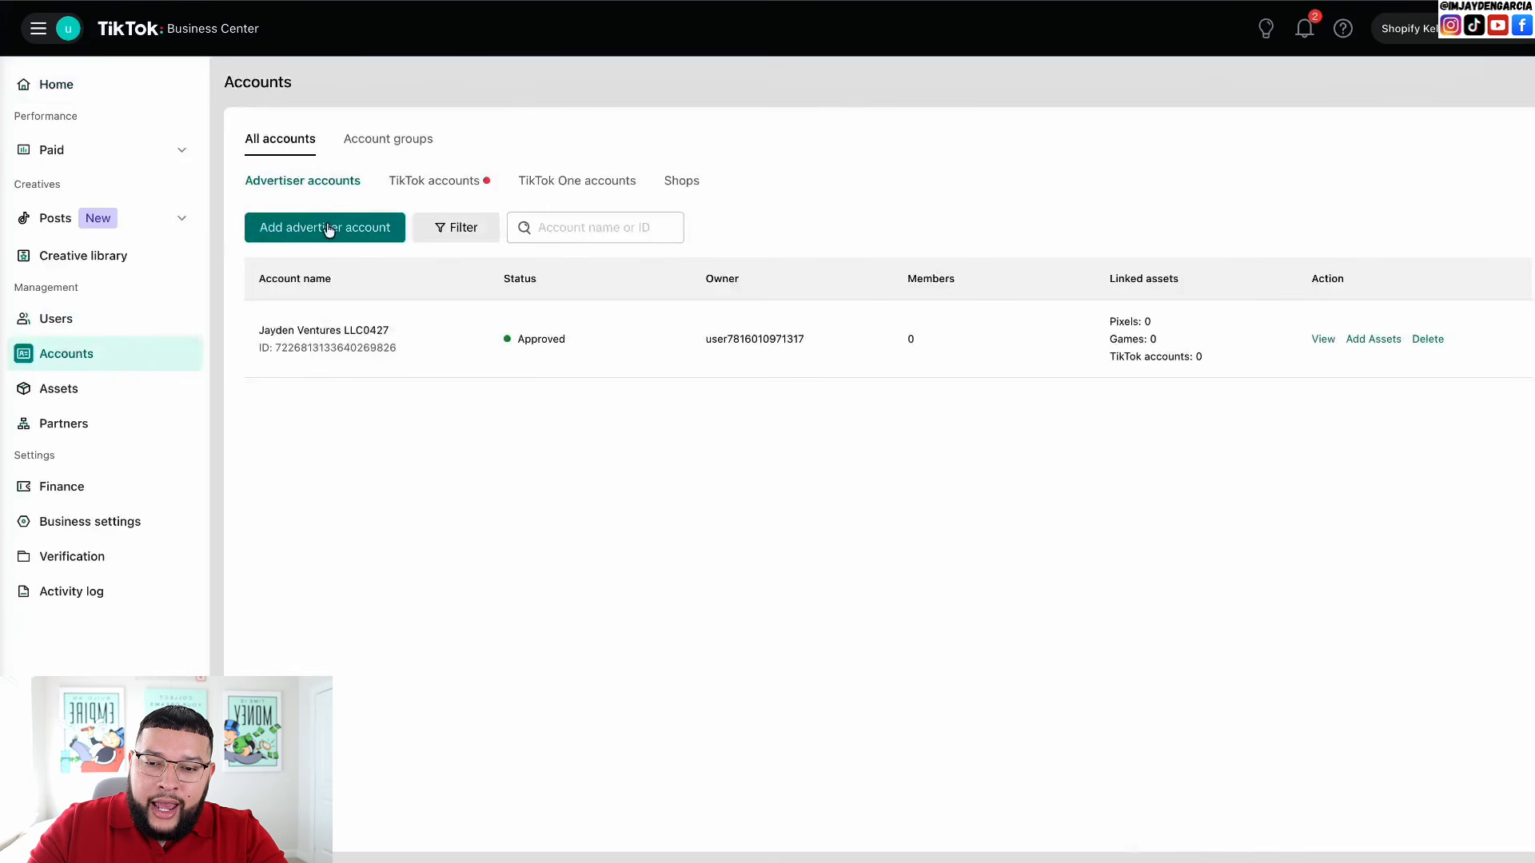
click(328, 227)
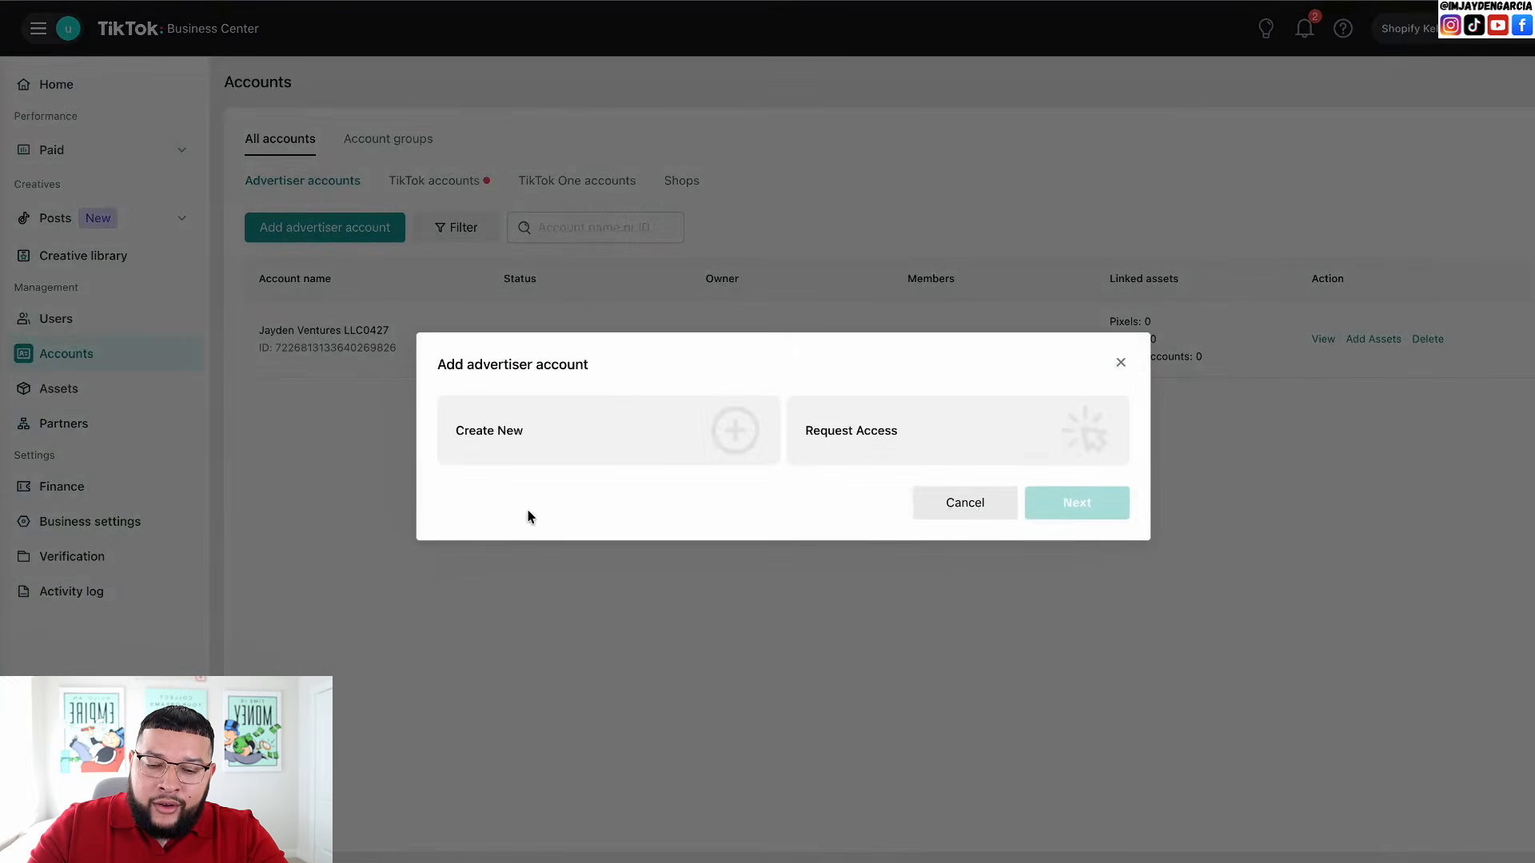
click(678, 432)
click(1088, 505)
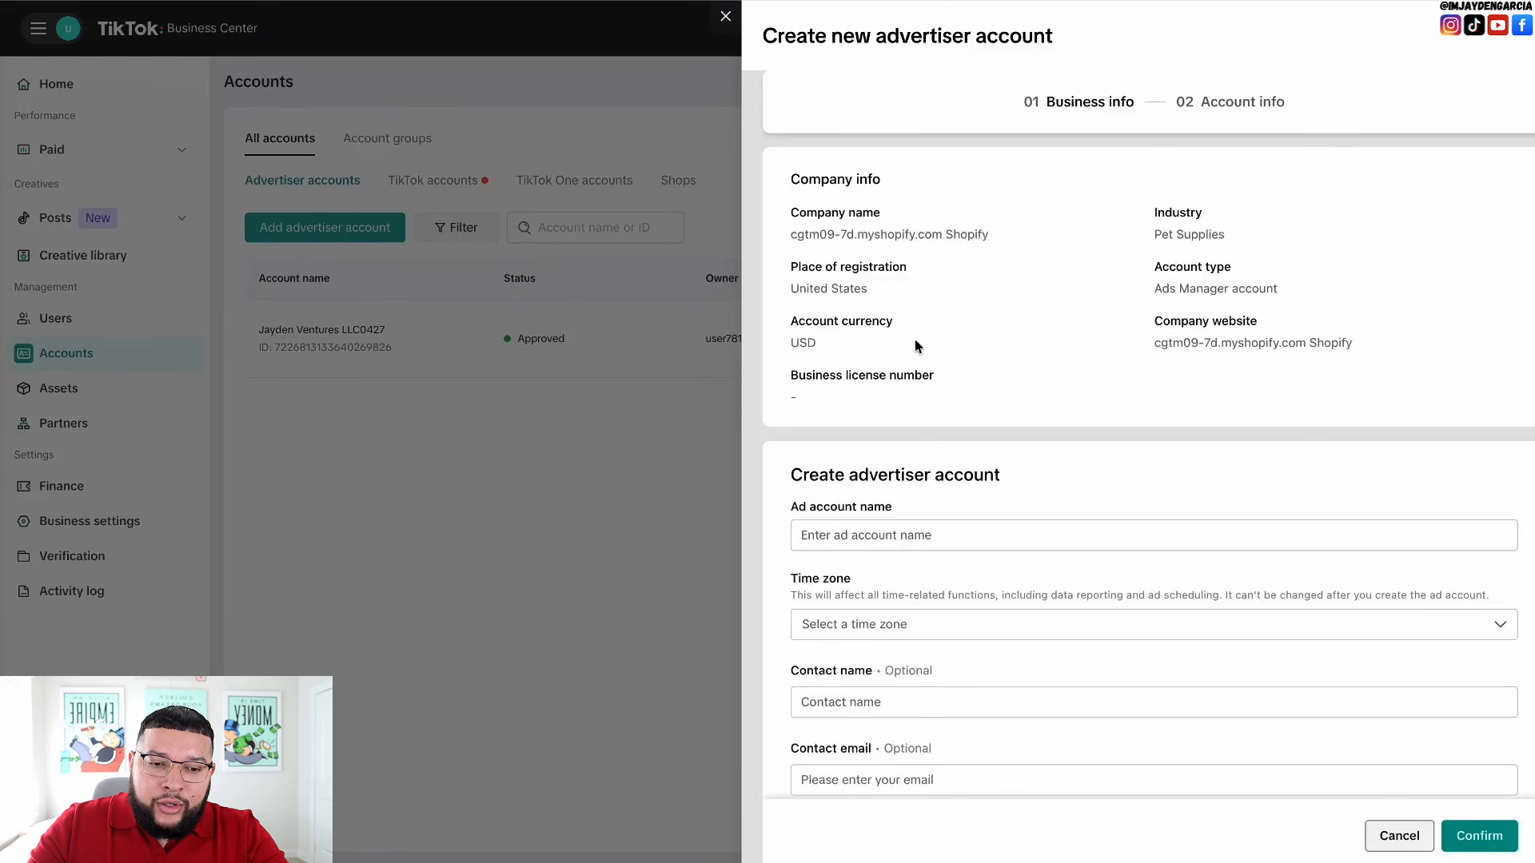
scroll(939, 432, down, 1)
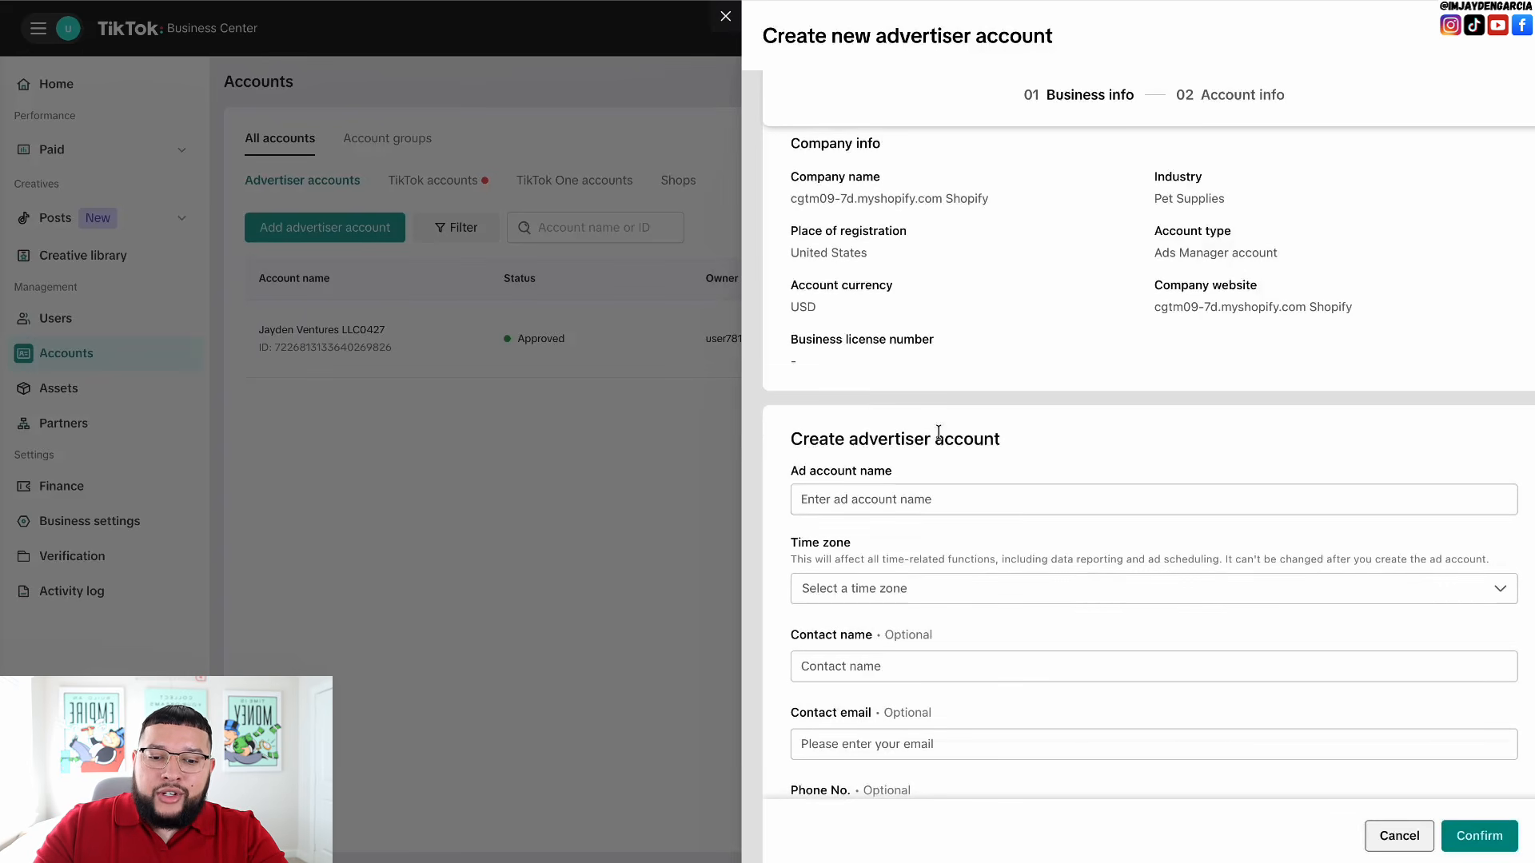
click(822, 499)
text(Back)
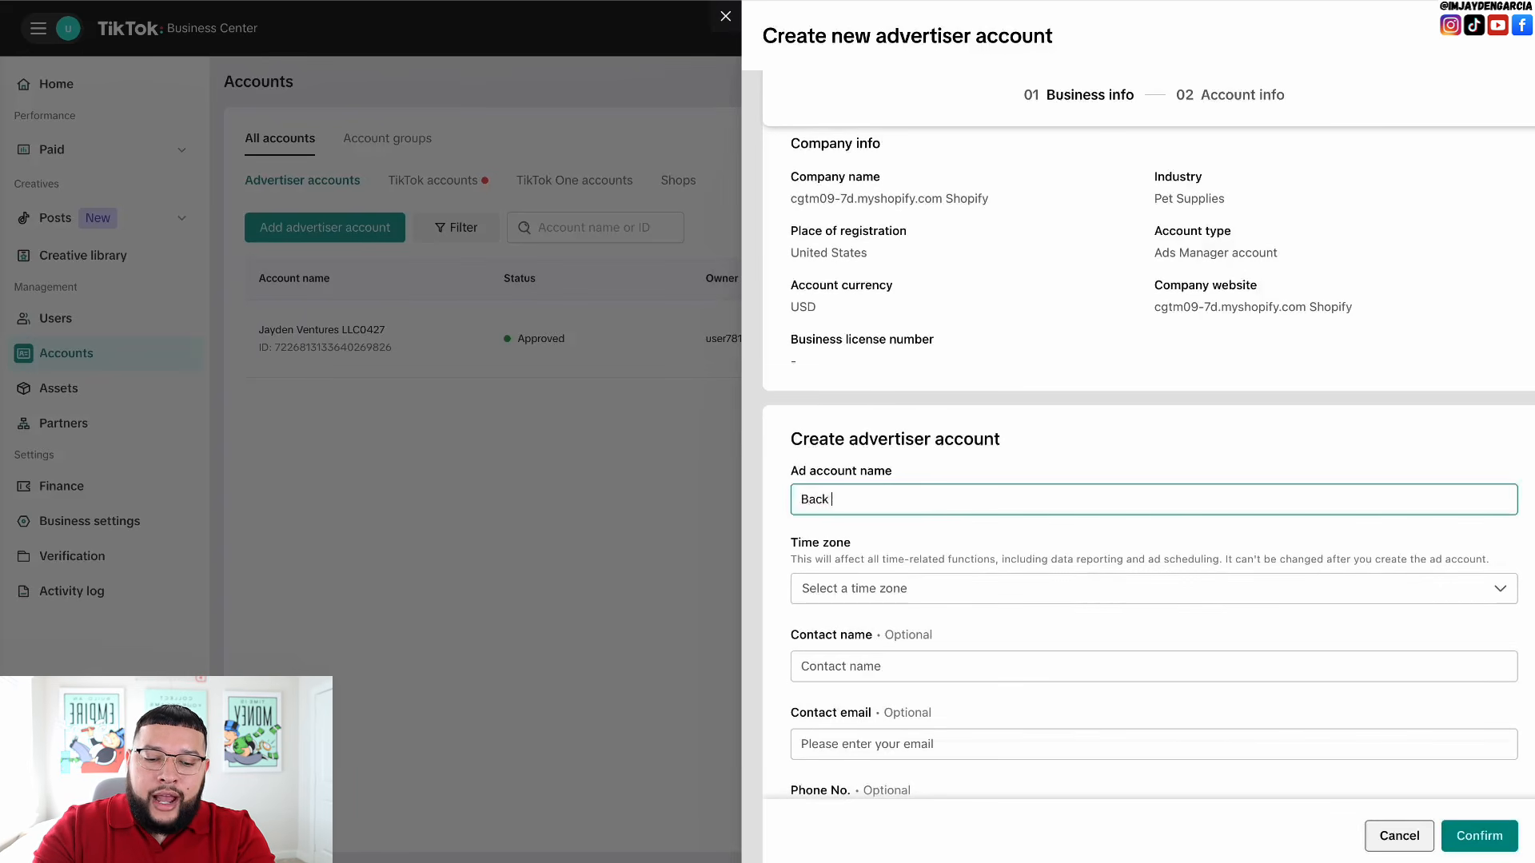
text(up 1)
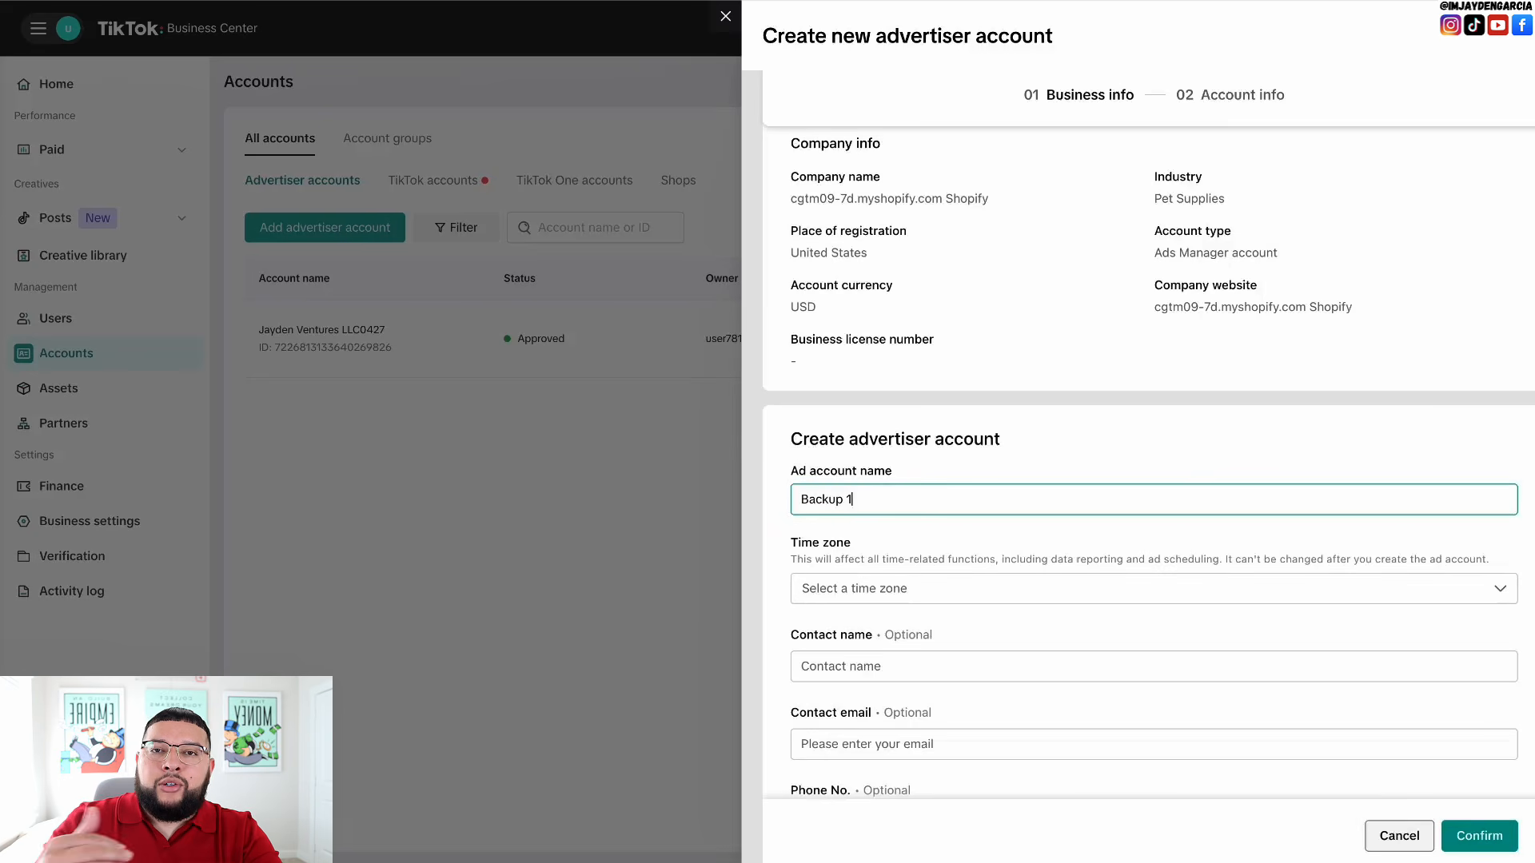